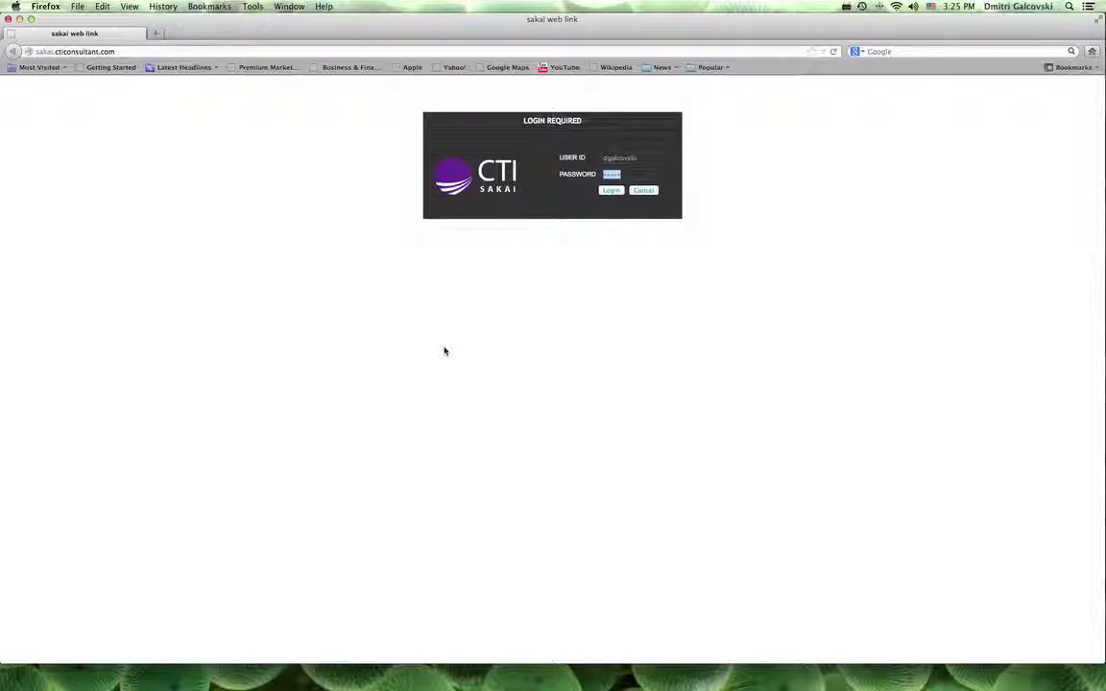
# - Log in to CTI Sakai with the user ID and password
pyautogui.click(612, 191)
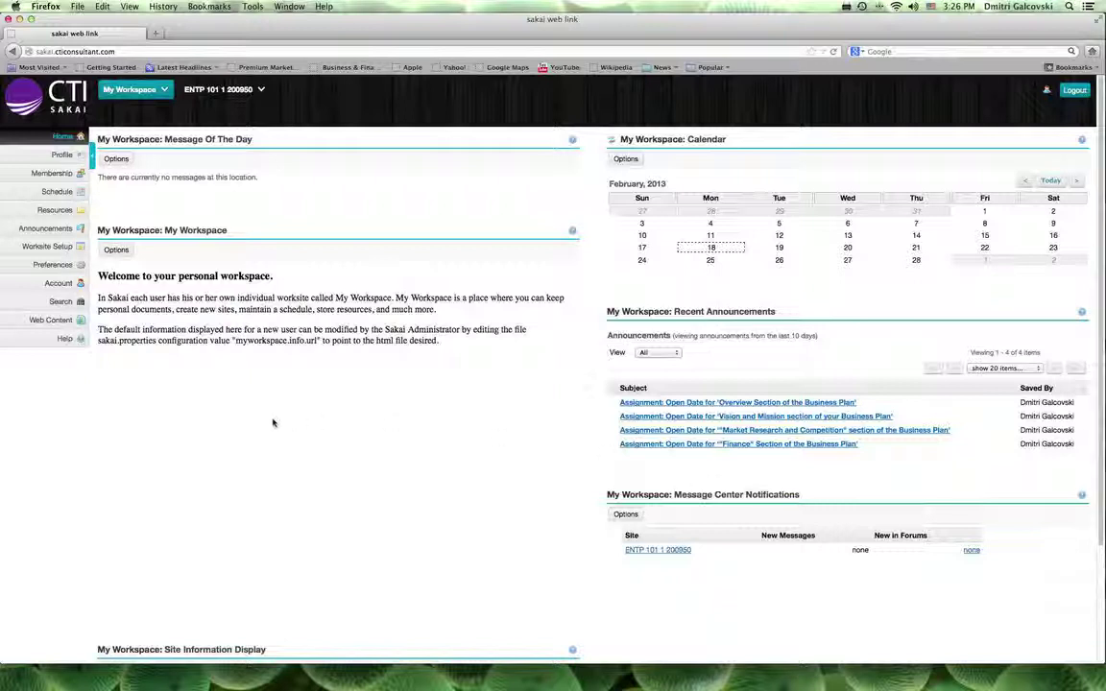
# - Open Profile and reveal the Edit buttons on the Basic, Contact, Staff and Student sections
pyautogui.click(53, 155)
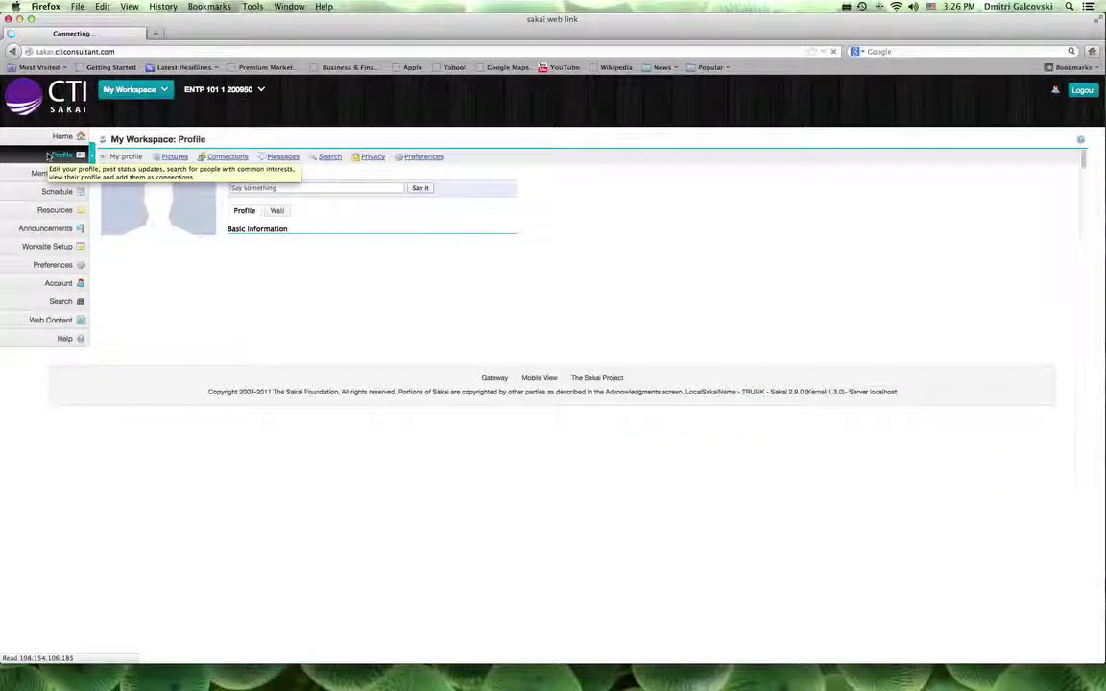
pyautogui.moveTo(514, 240)
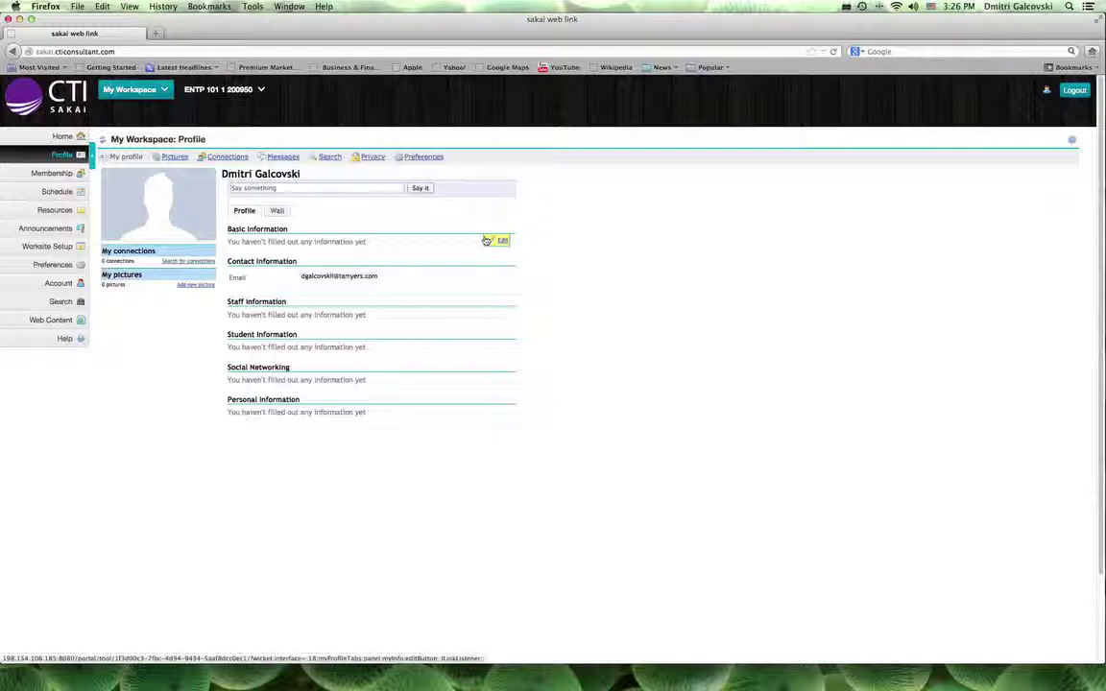
pyautogui.moveTo(473, 285)
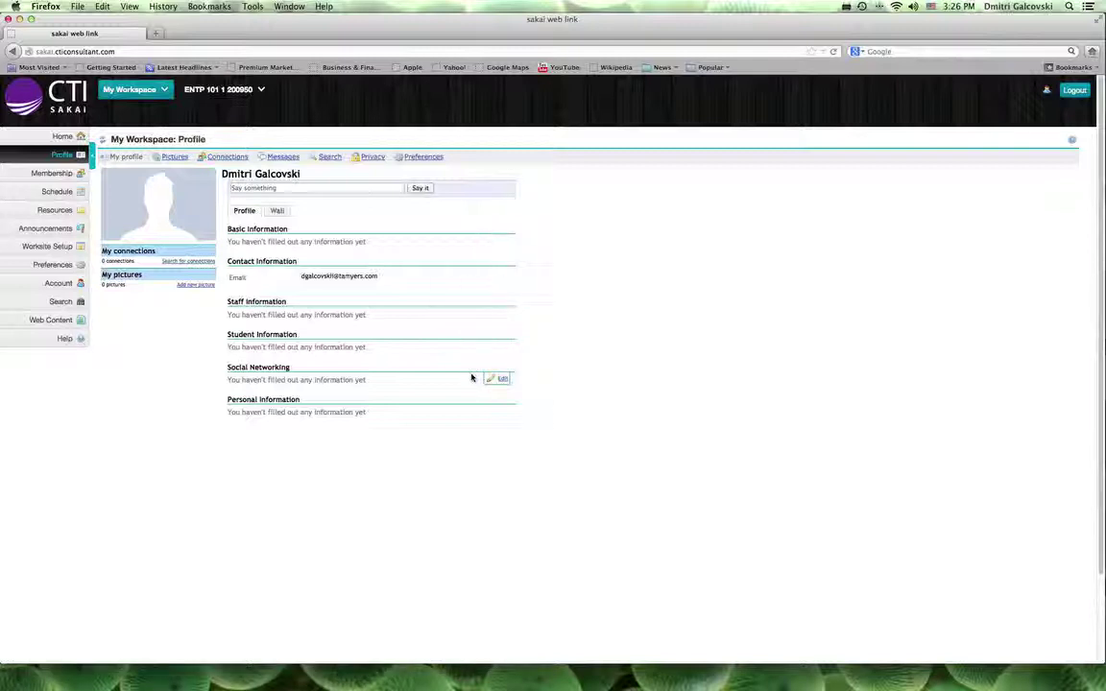
pyautogui.moveTo(480, 321)
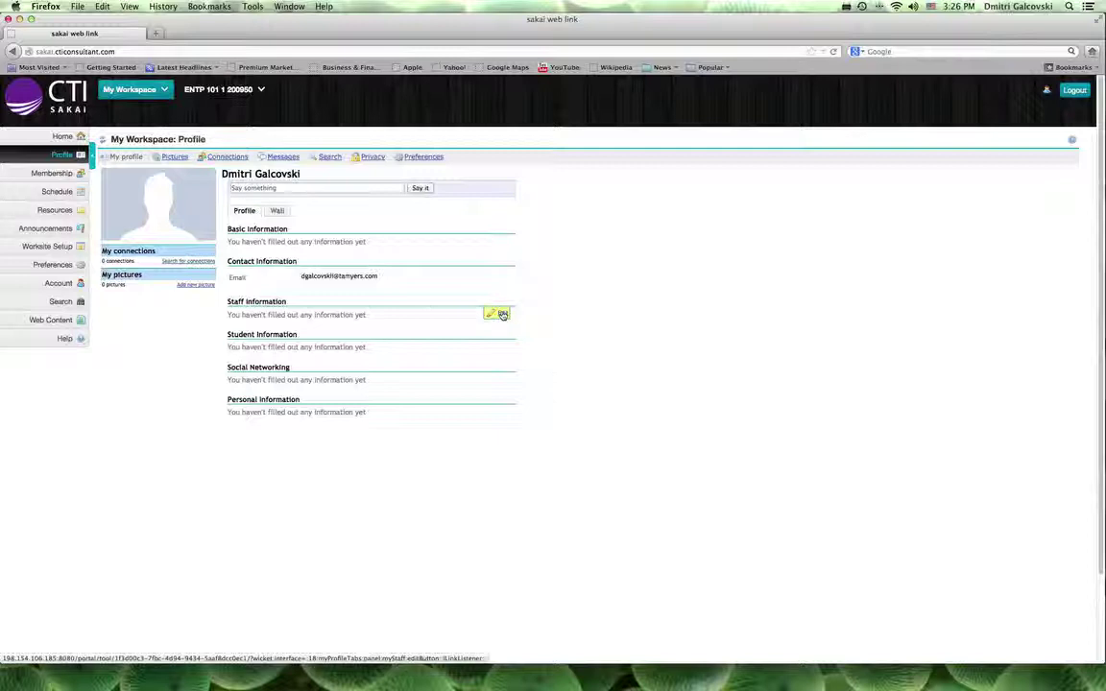
pyautogui.moveTo(432, 262)
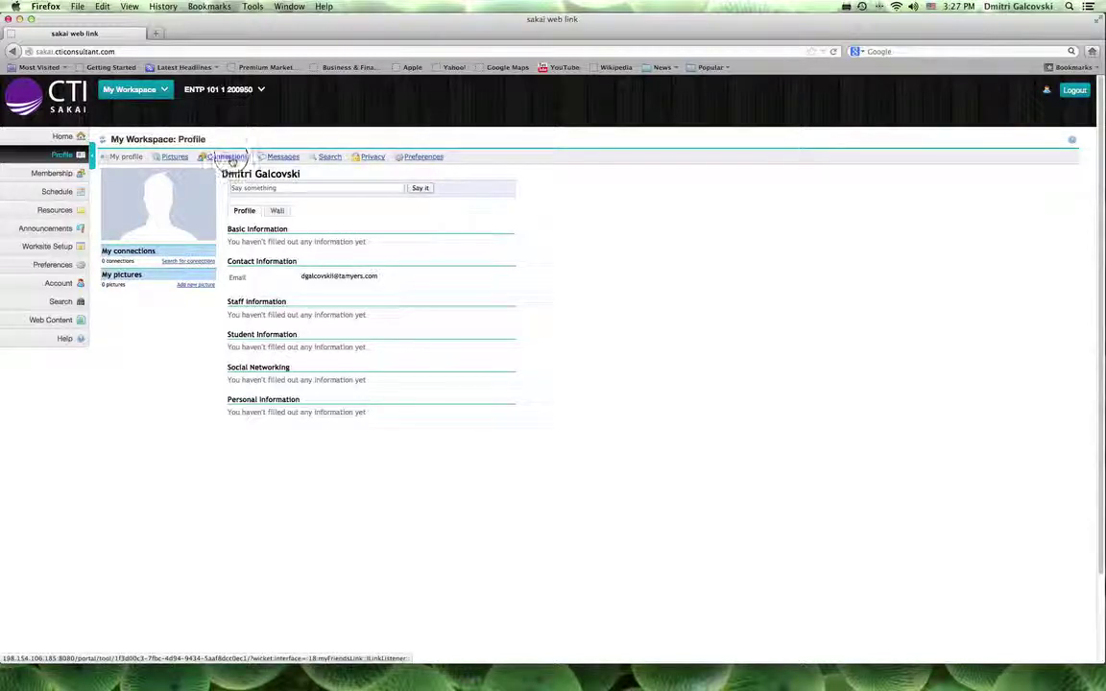
# - Browse Connections and its search, then view the weekly schedule for February 17–23, 2013
pyautogui.click(228, 158)
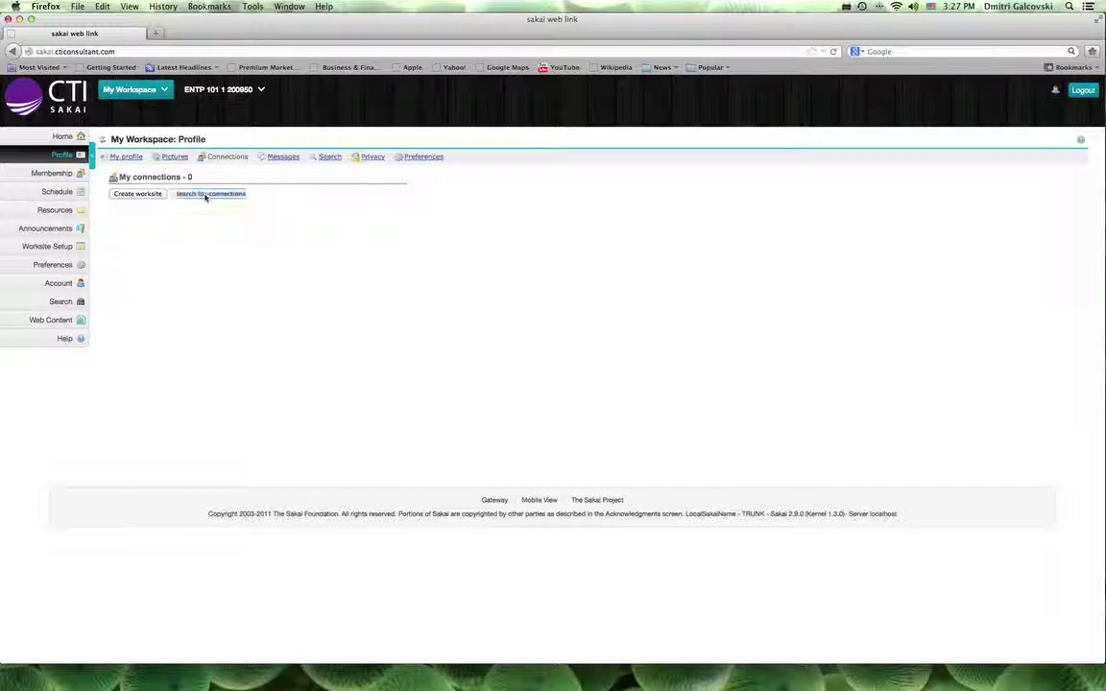
pyautogui.click(204, 195)
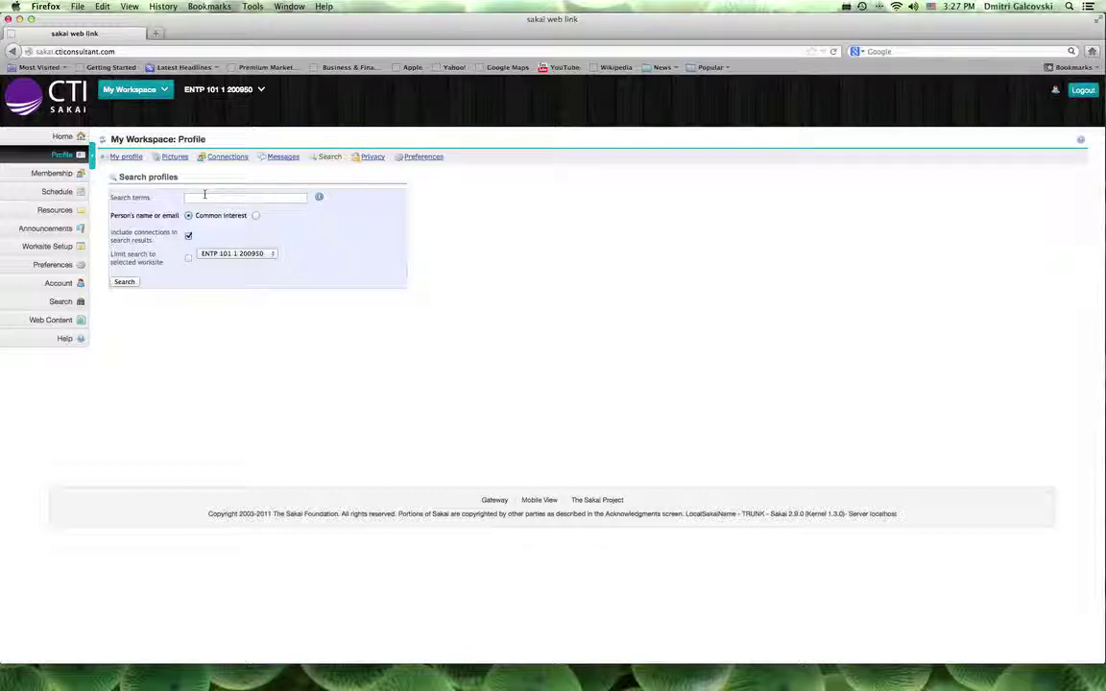
pyautogui.click(224, 158)
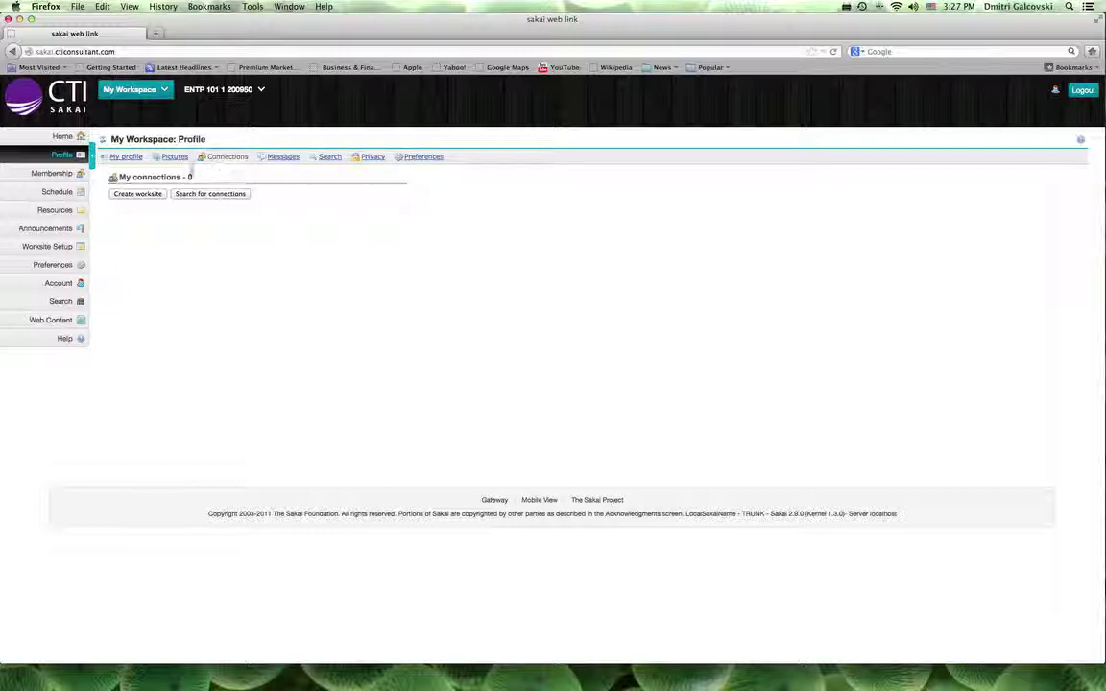
pyautogui.click(140, 194)
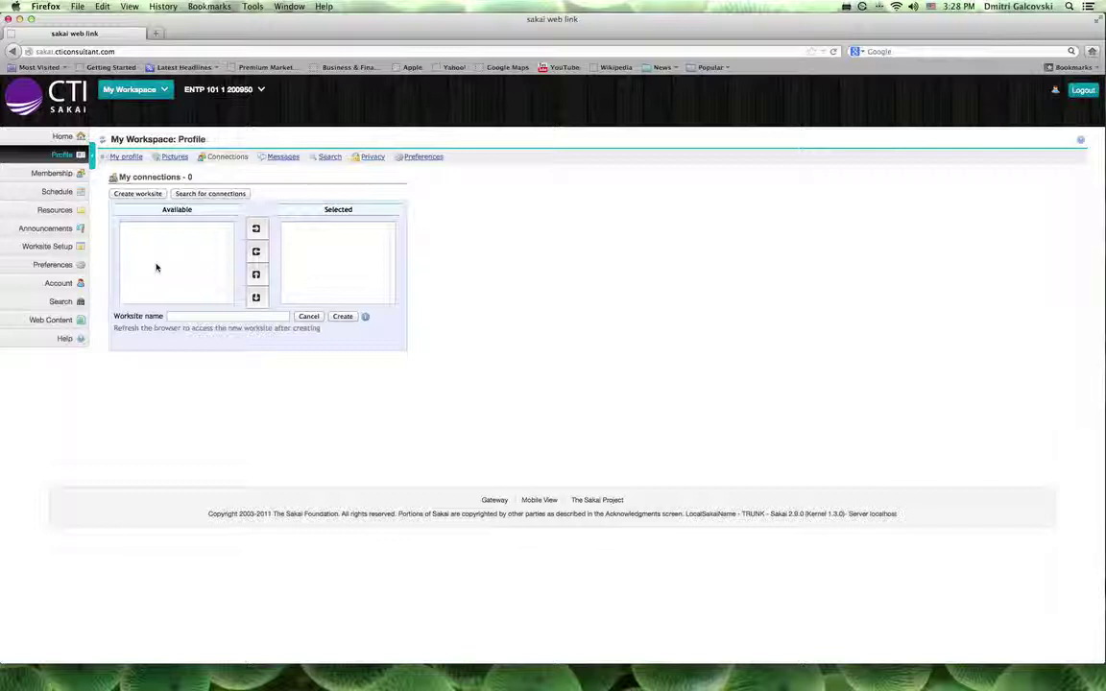
pyautogui.click(55, 192)
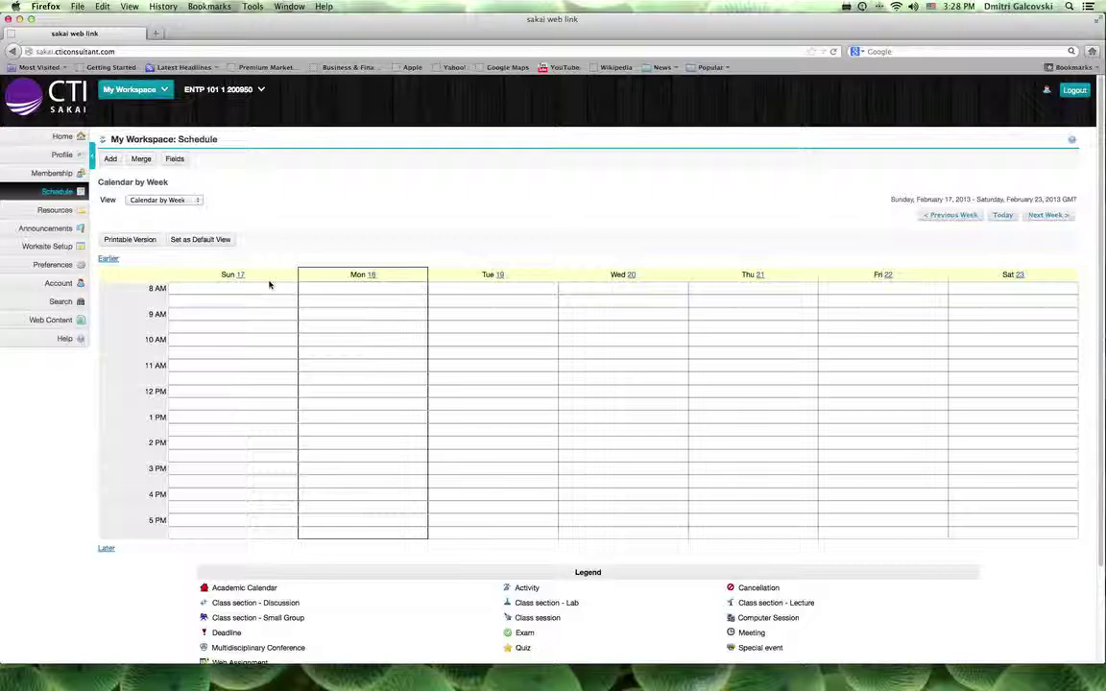
# - Look through the Add Event form without saving, then go back to My Workspace Home
pyautogui.scroll(-3, 272, 286)
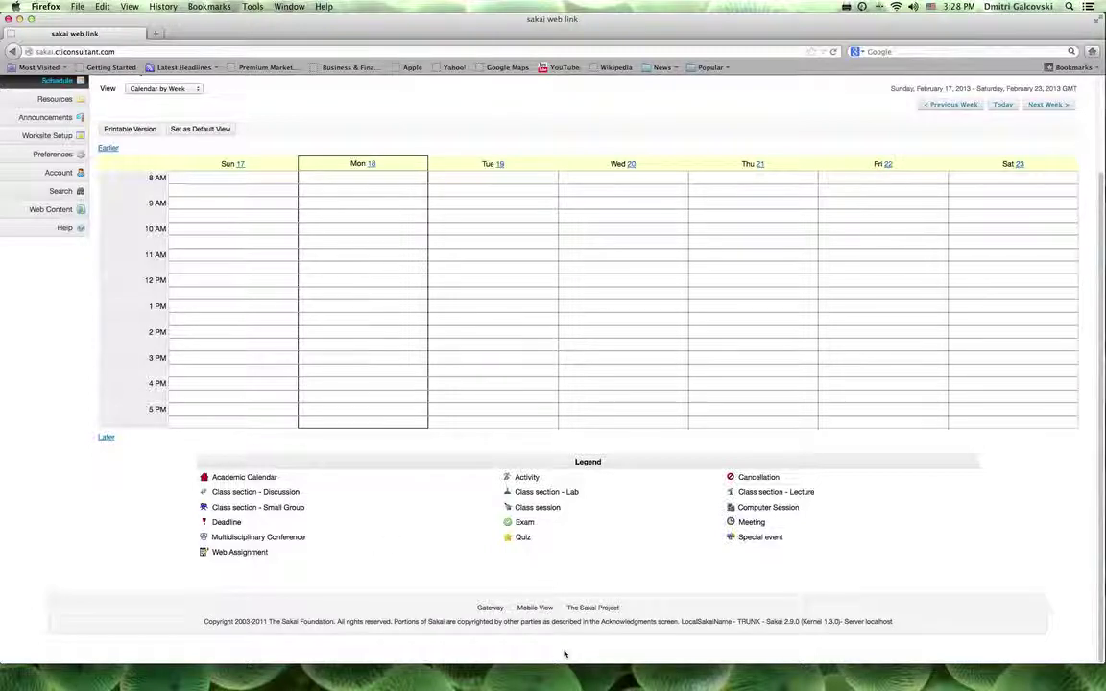
pyautogui.scroll(3, 429, 548)
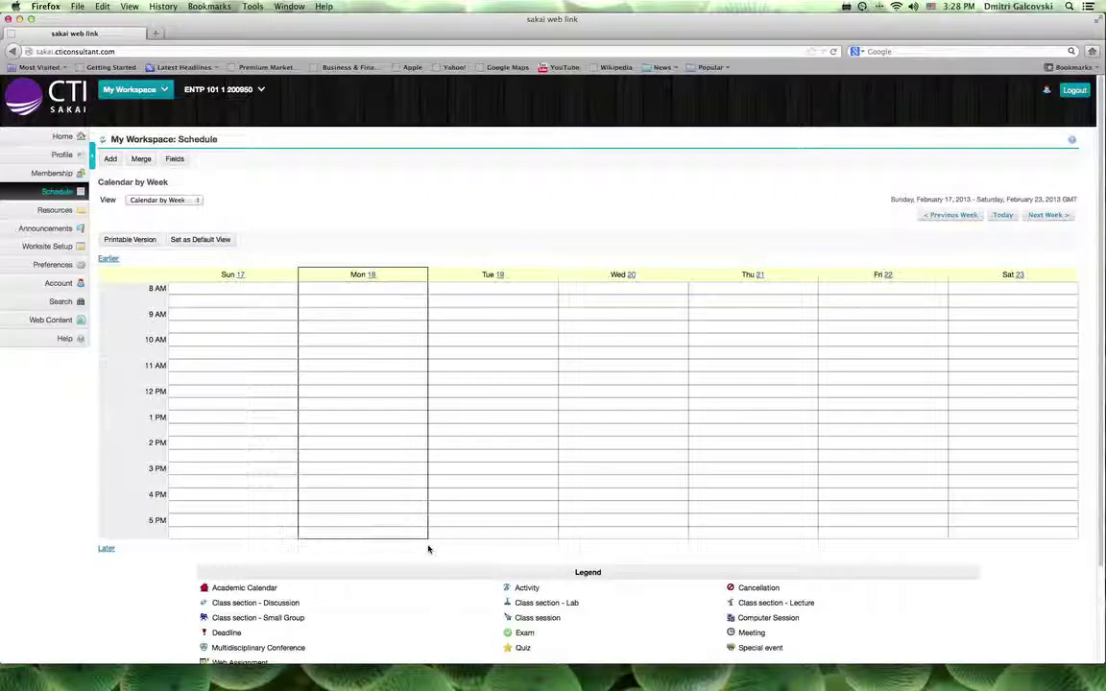
pyautogui.click(111, 160)
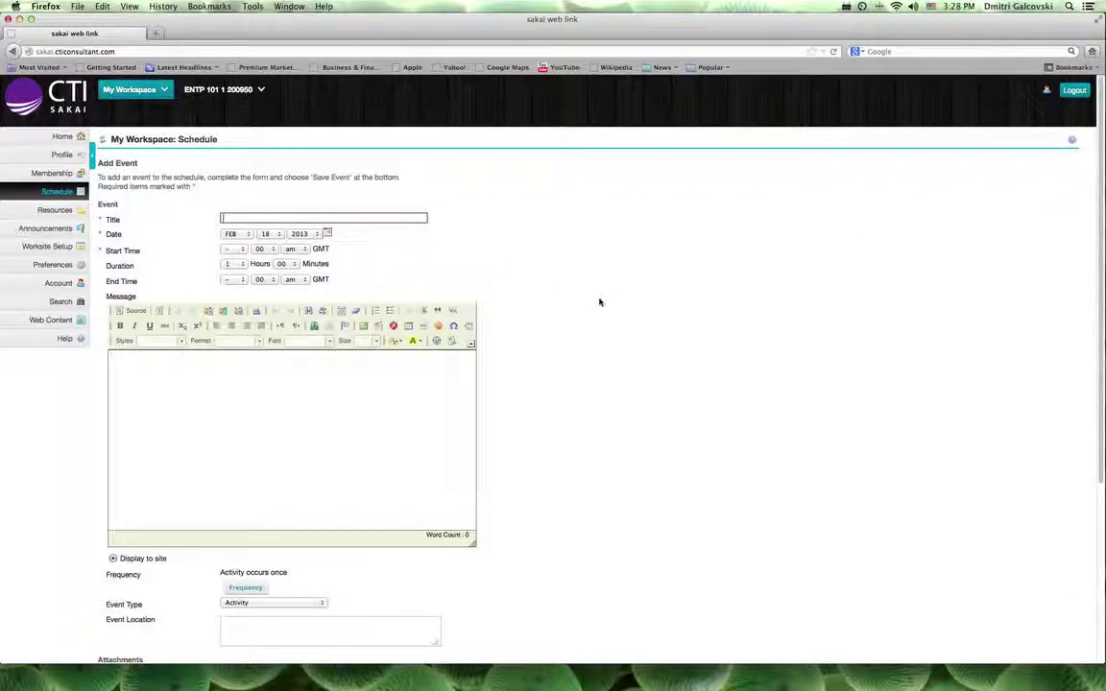
pyautogui.scroll(-4, 599, 303)
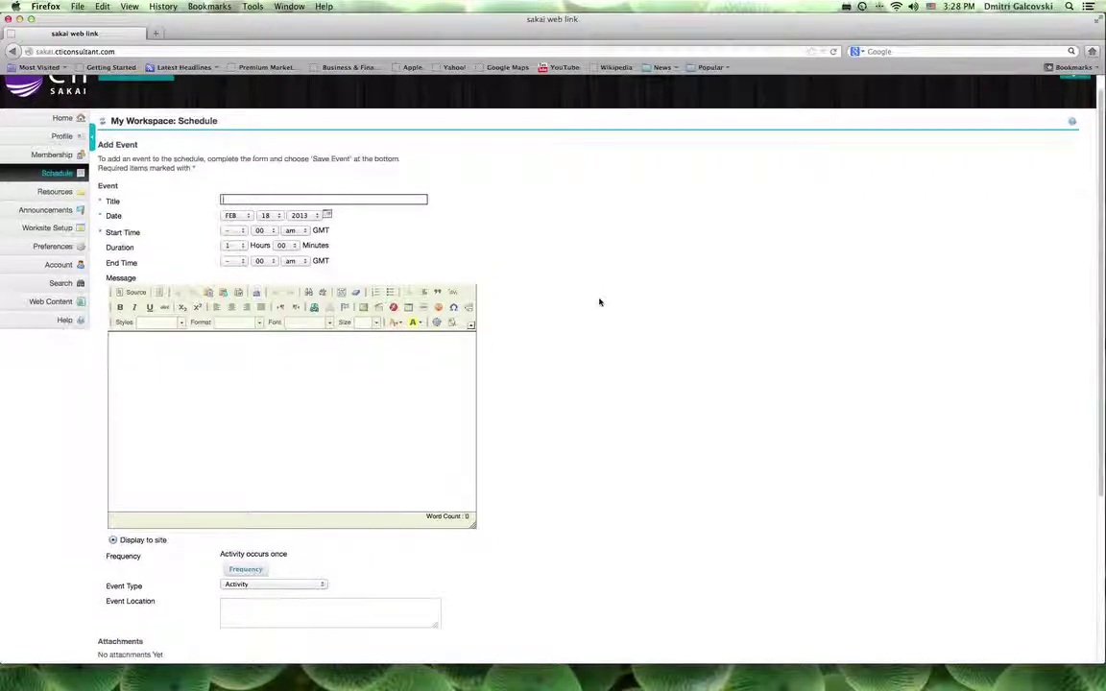
pyautogui.scroll(-2, 599, 302)
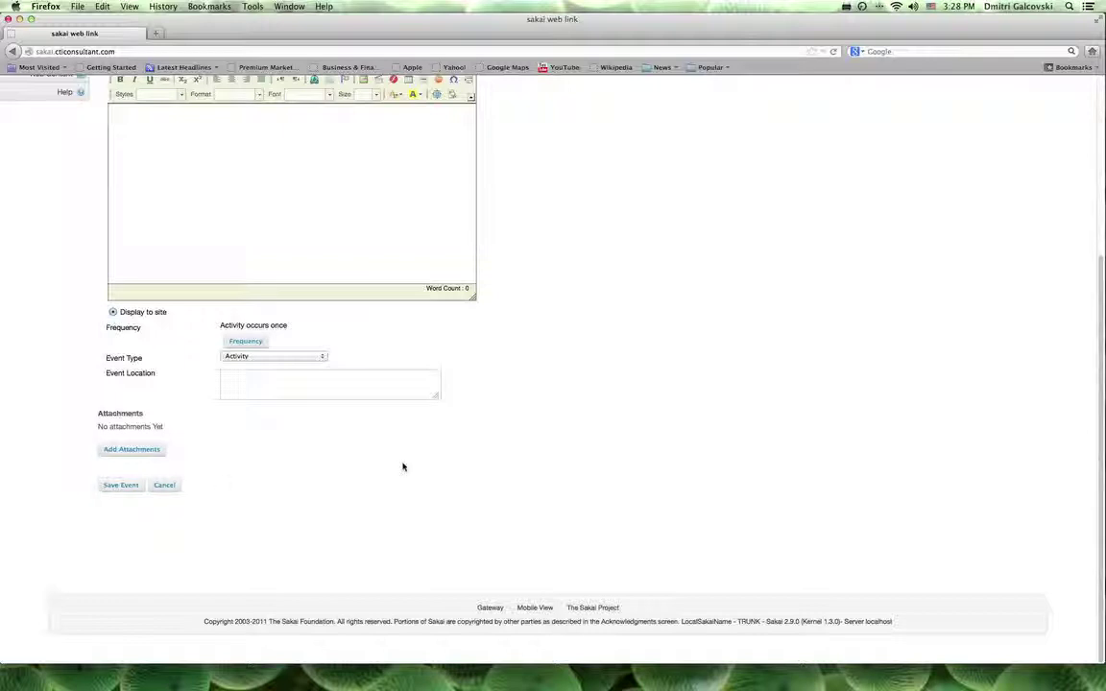
pyautogui.scroll(5, 402, 466)
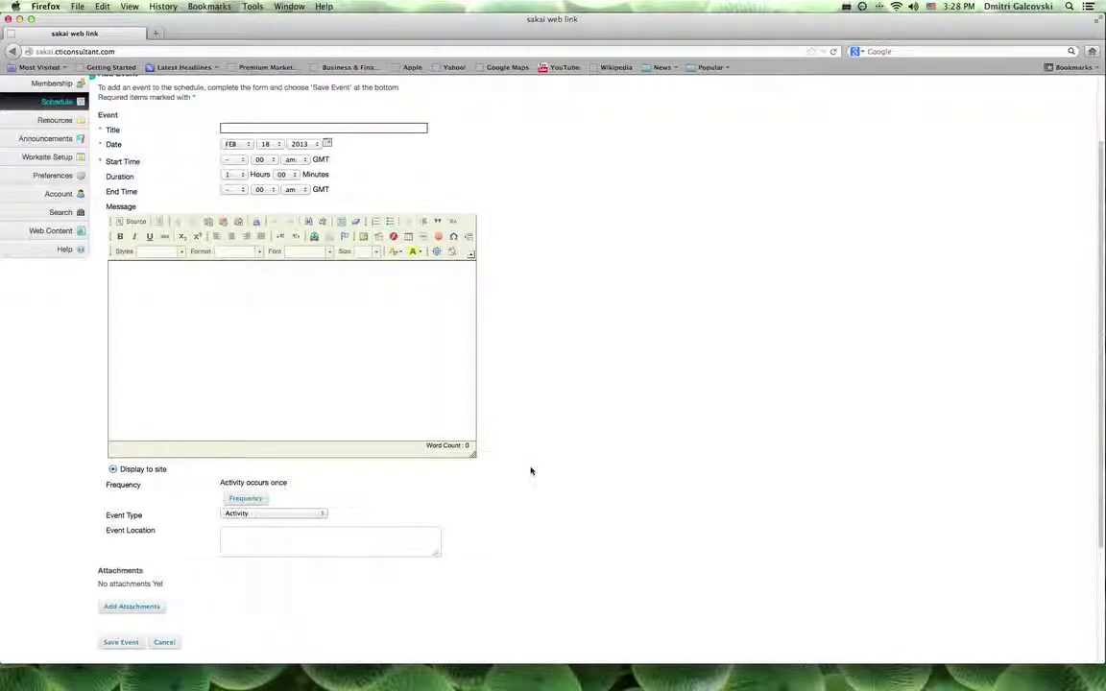
pyautogui.scroll(3, 531, 470)
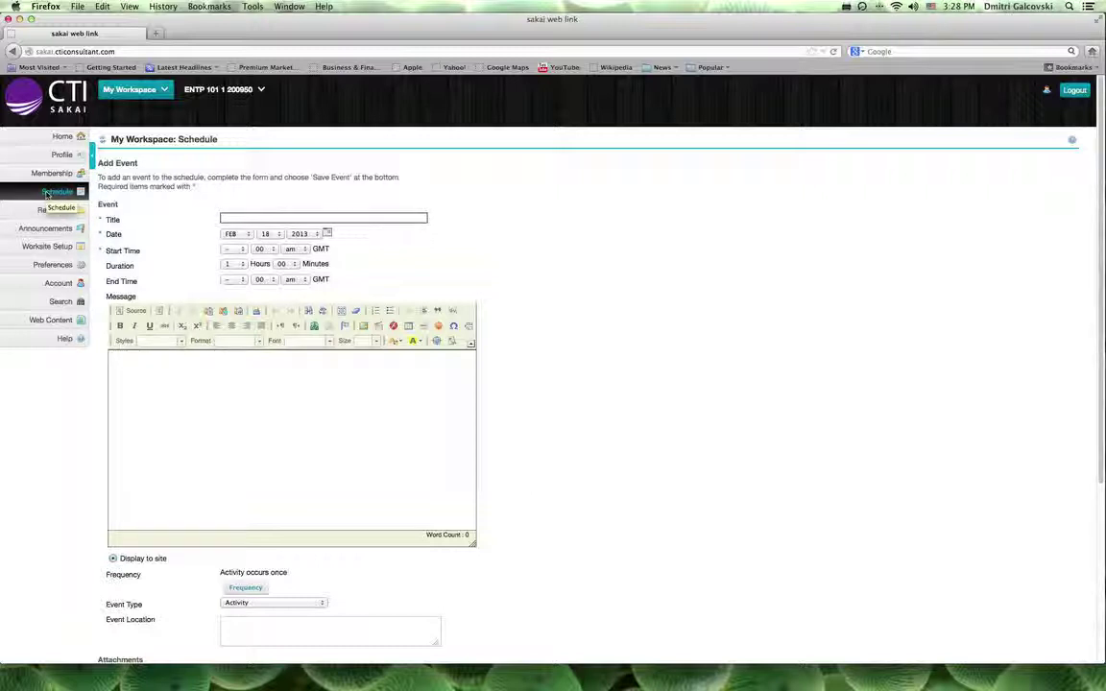
pyautogui.click(54, 138)
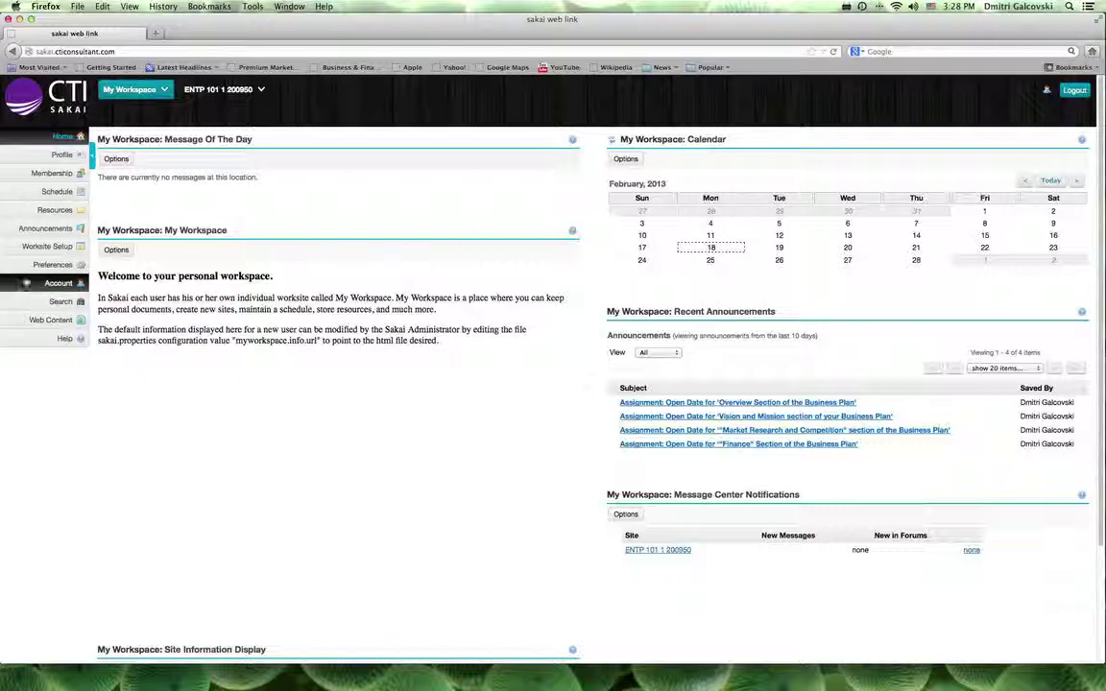
# - Check the Language preference (English (United States)) and open the Account page
pyautogui.click(34, 269)
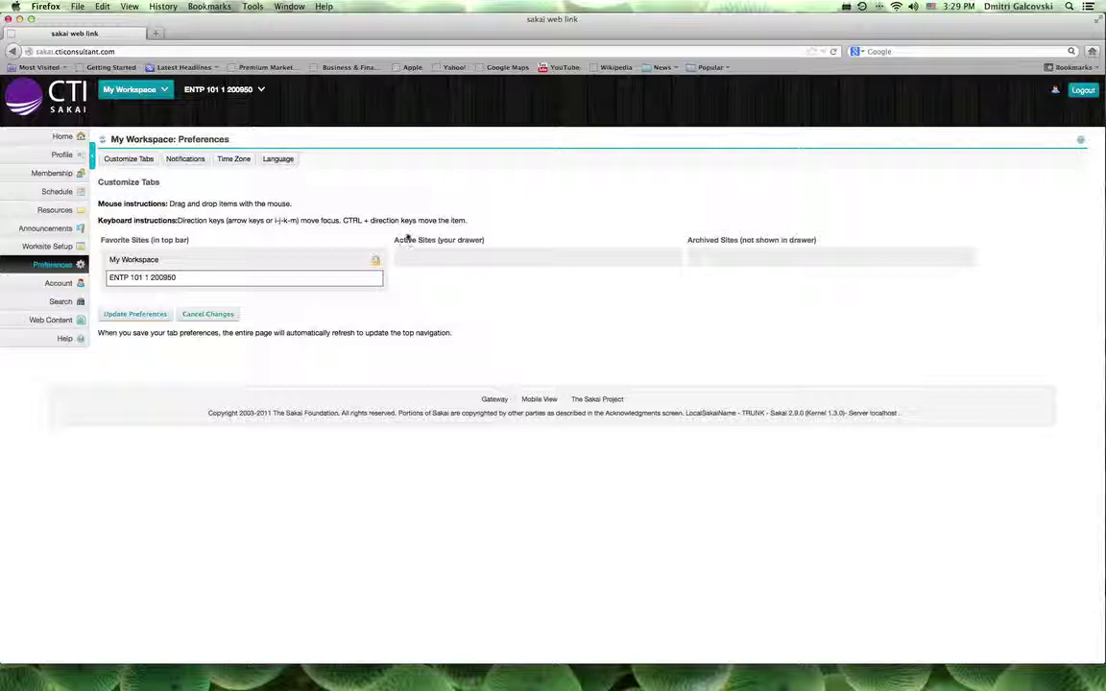
pyautogui.click(285, 160)
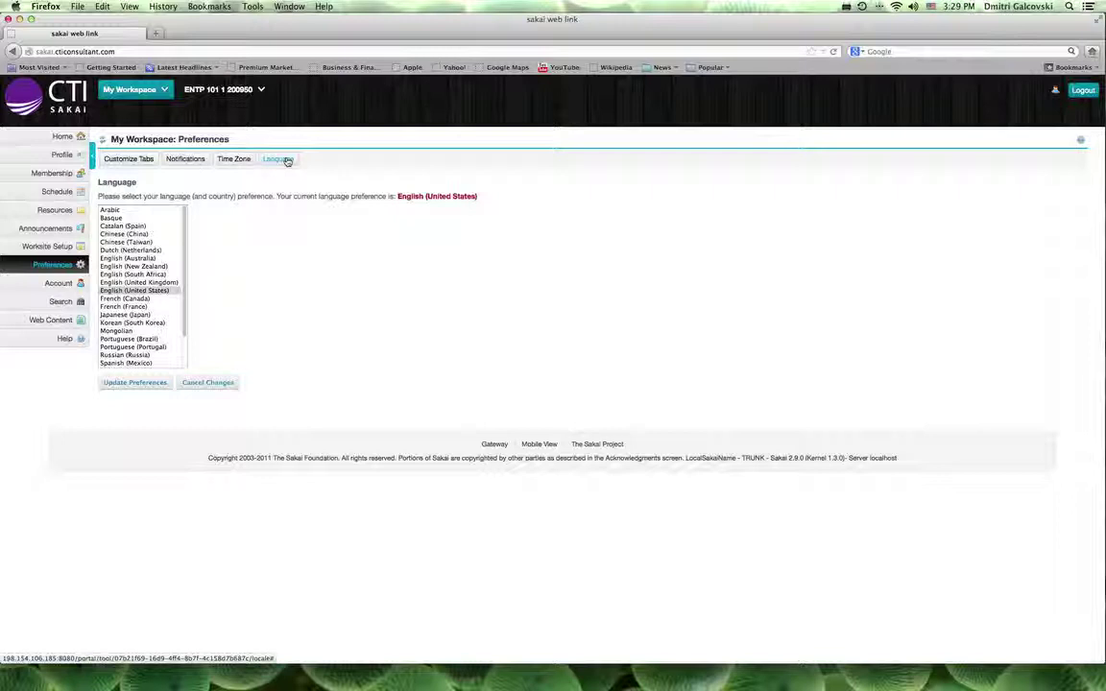
pyautogui.click(61, 284)
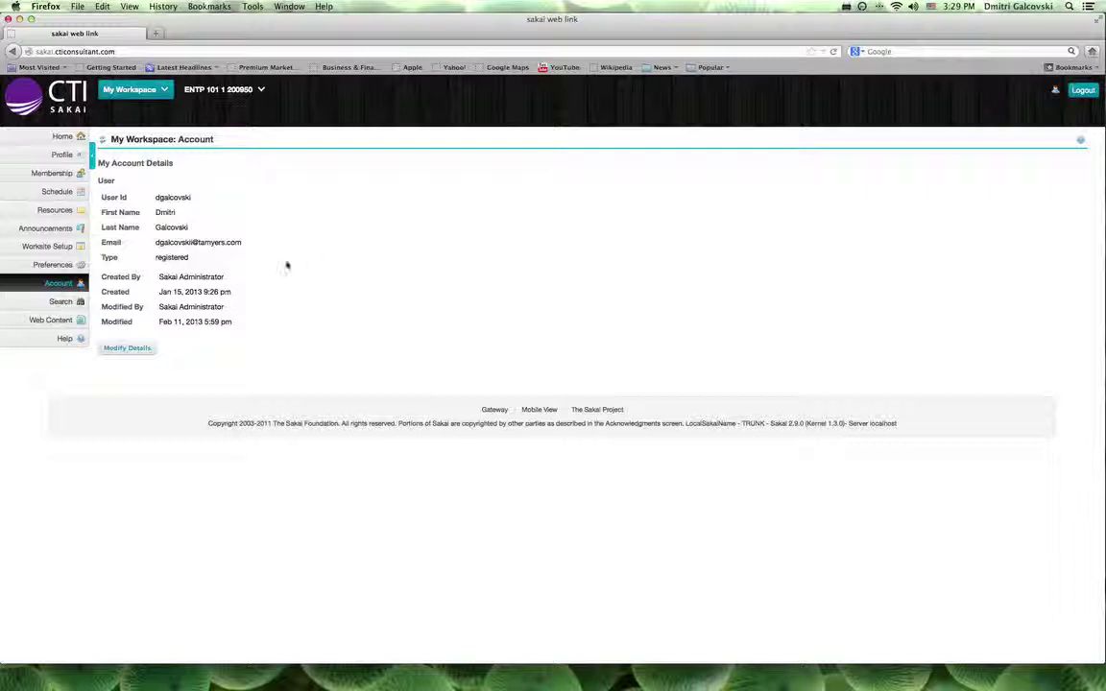
pyautogui.click(130, 350)
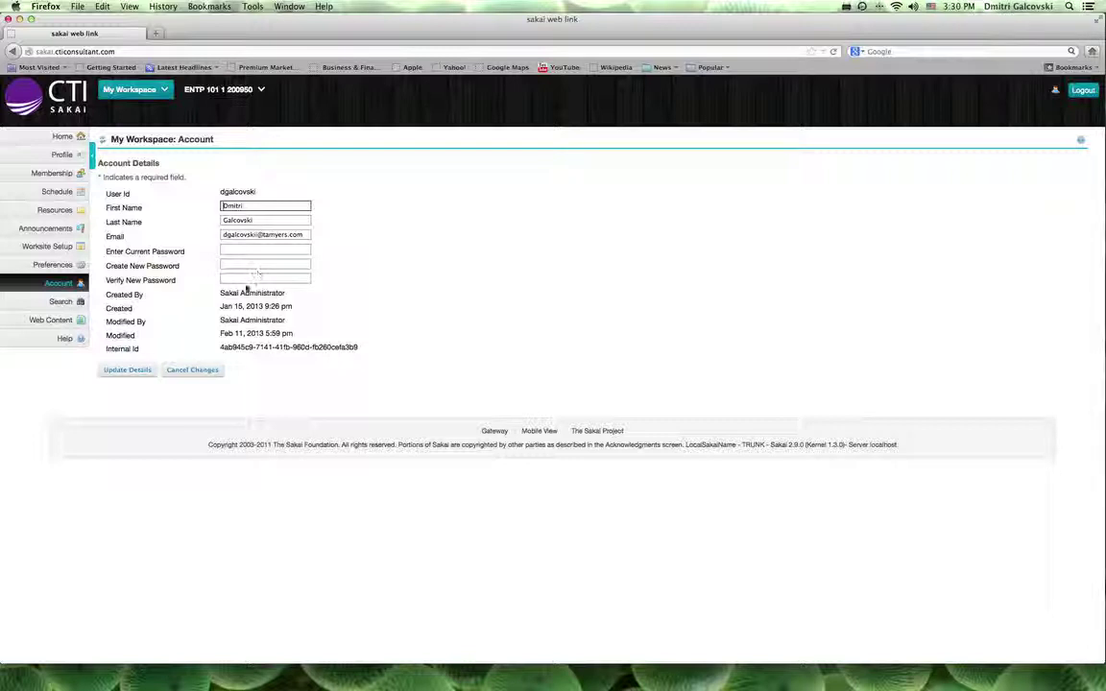
pyautogui.click(191, 370)
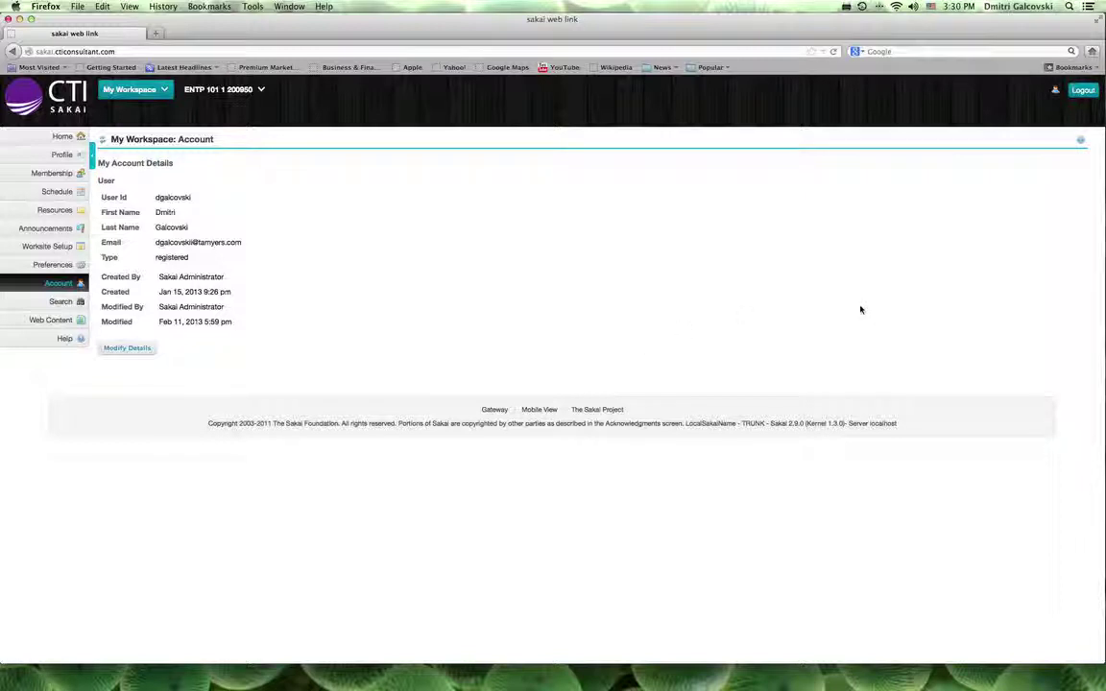
# - Launch the introductory tutorial from the user menu, then close it
pyautogui.click(1056, 92)
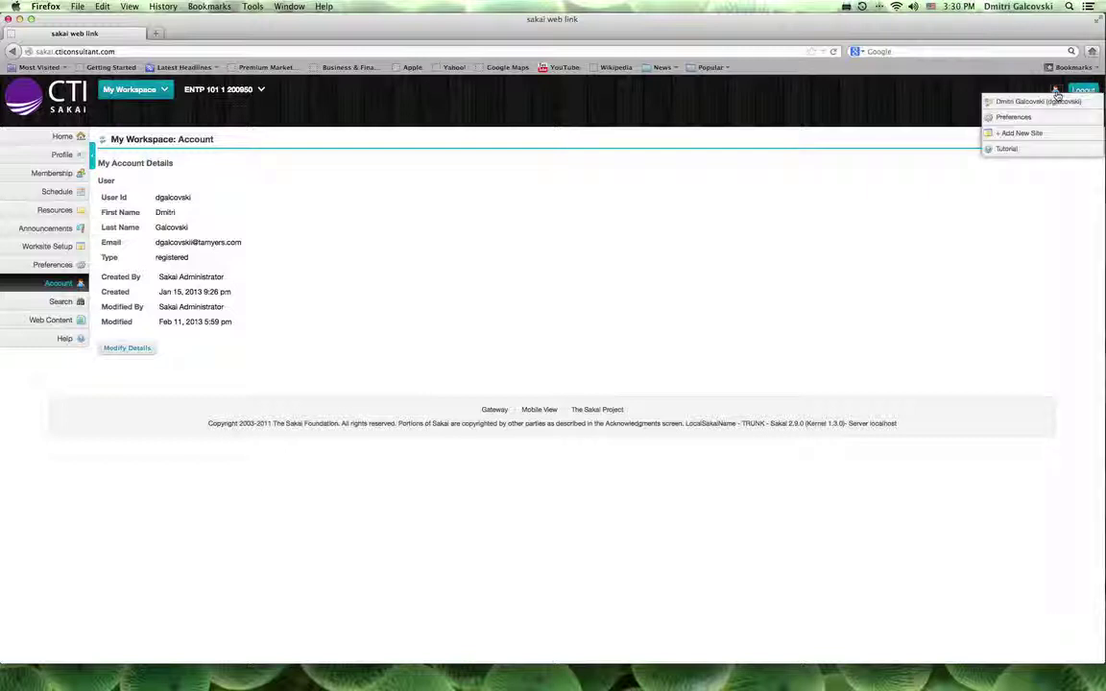
pyautogui.click(1040, 149)
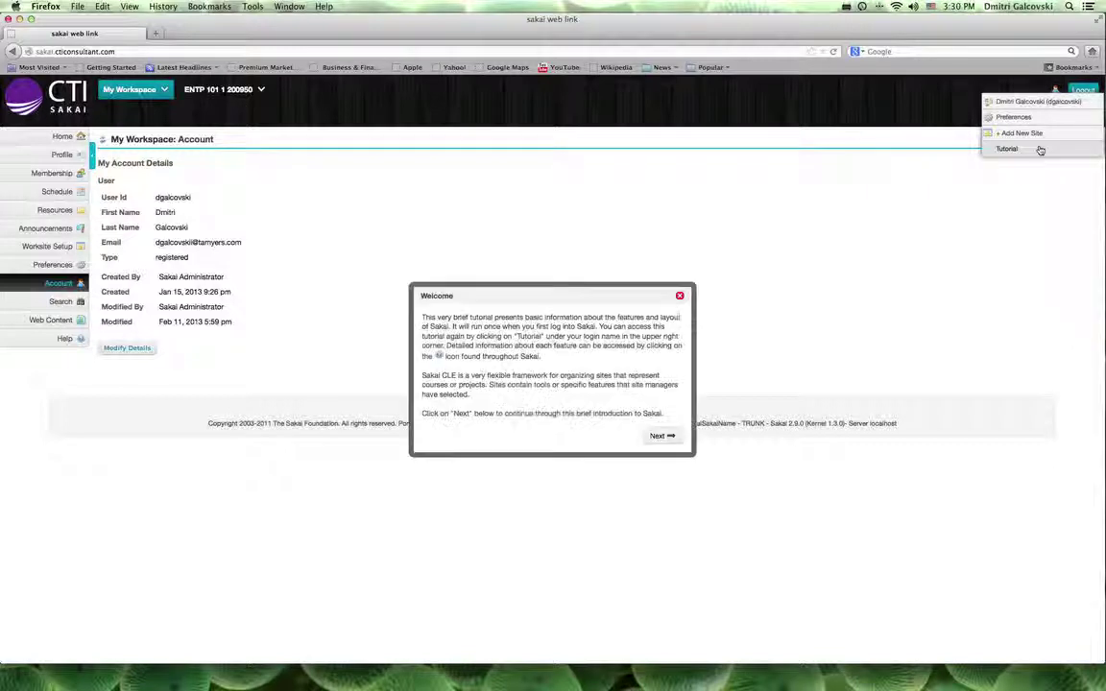
pyautogui.click(679, 296)
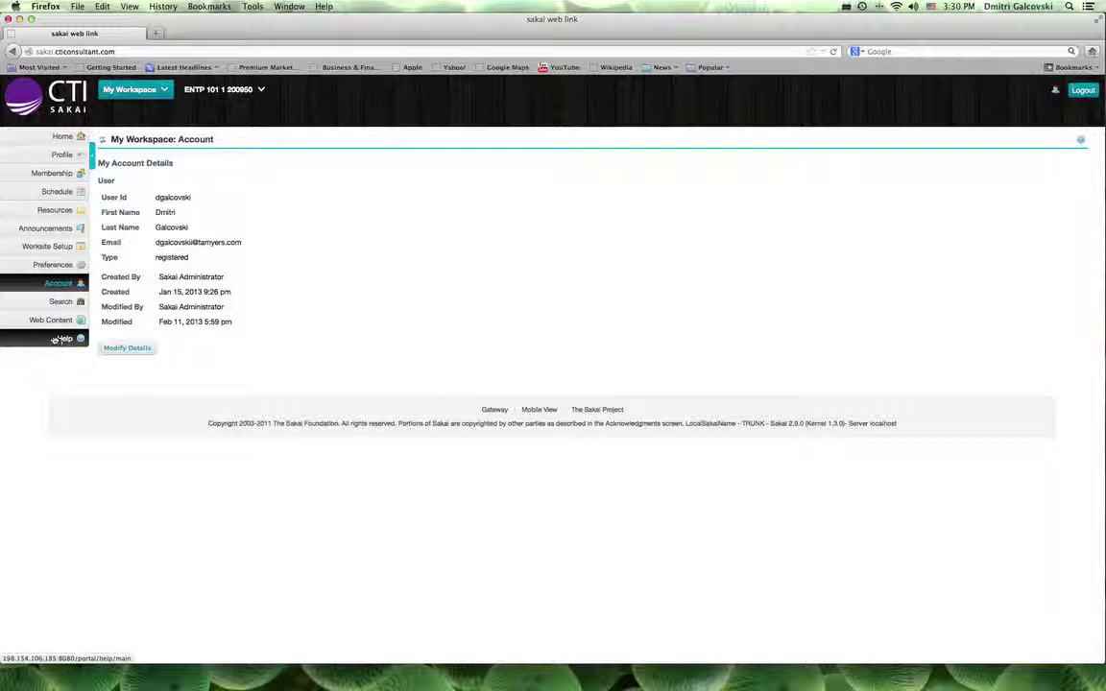
# - Start a new course site for the Spring 2013 term in Worksite Setup
pyautogui.click(54, 248)
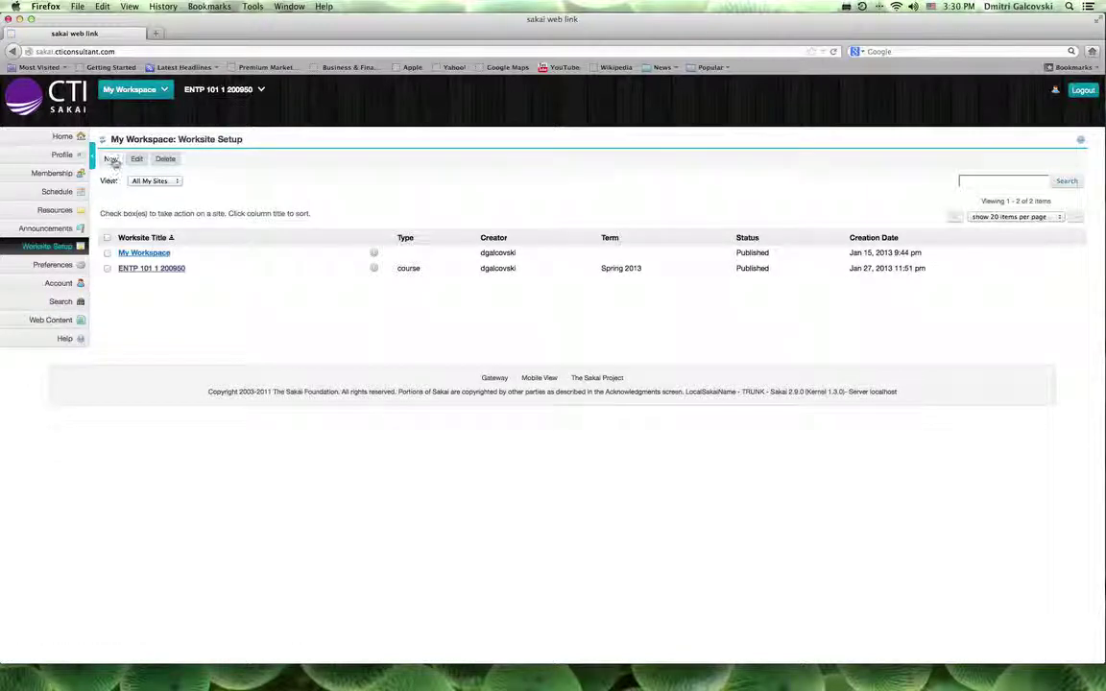
pyautogui.click(111, 160)
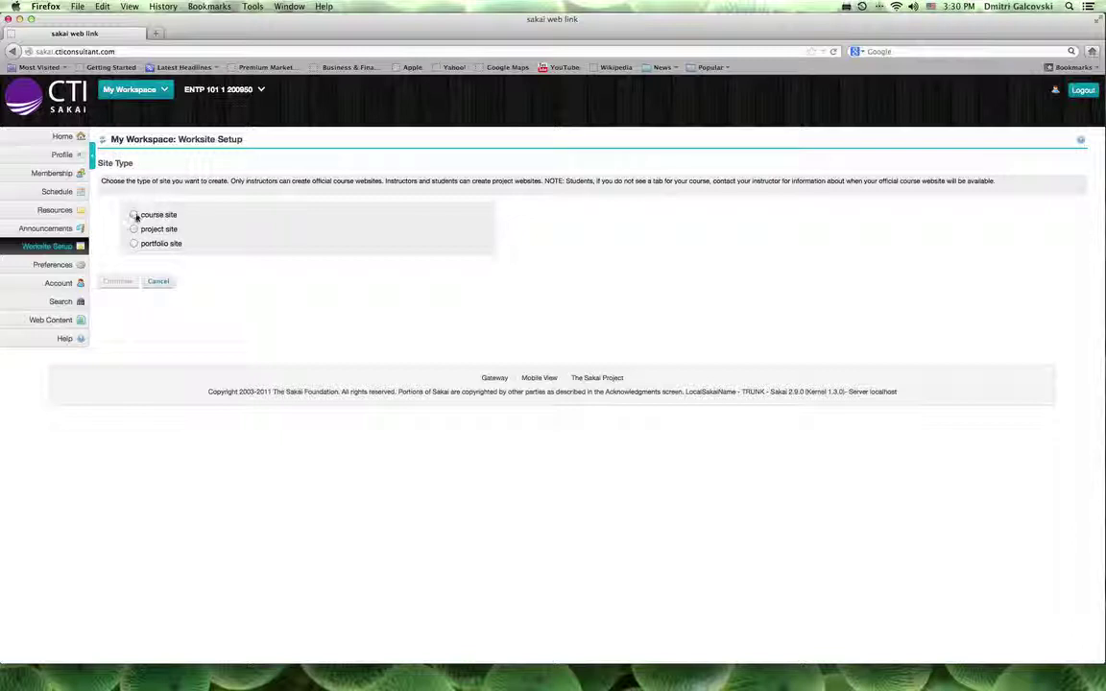
pyautogui.click(134, 215)
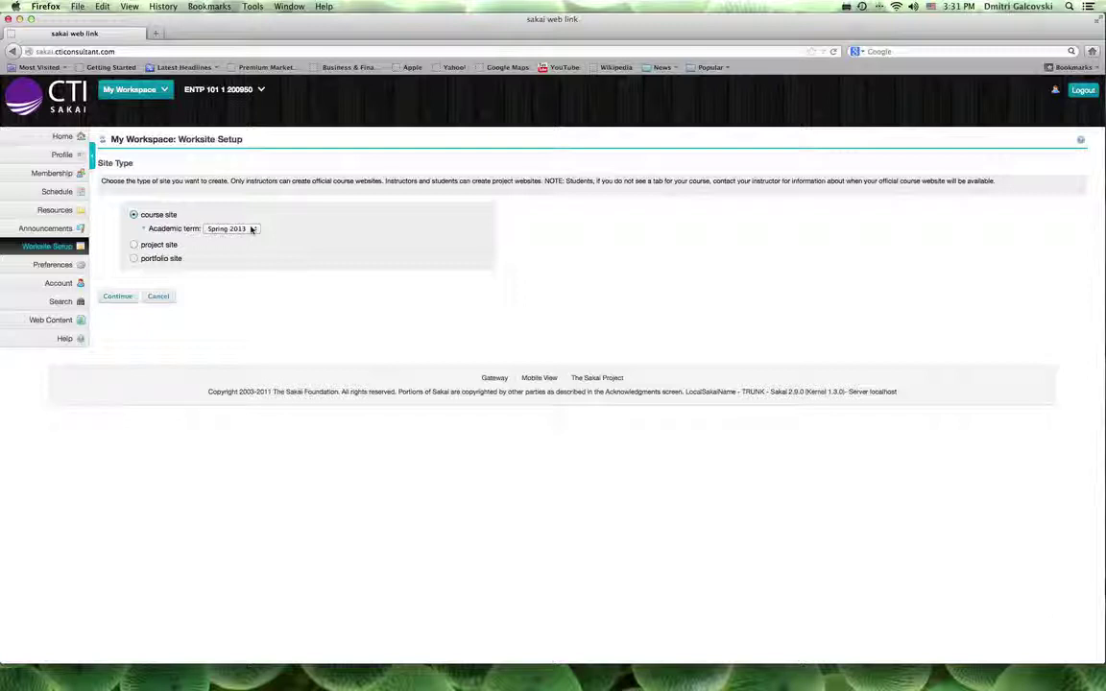
pyautogui.click(118, 297)
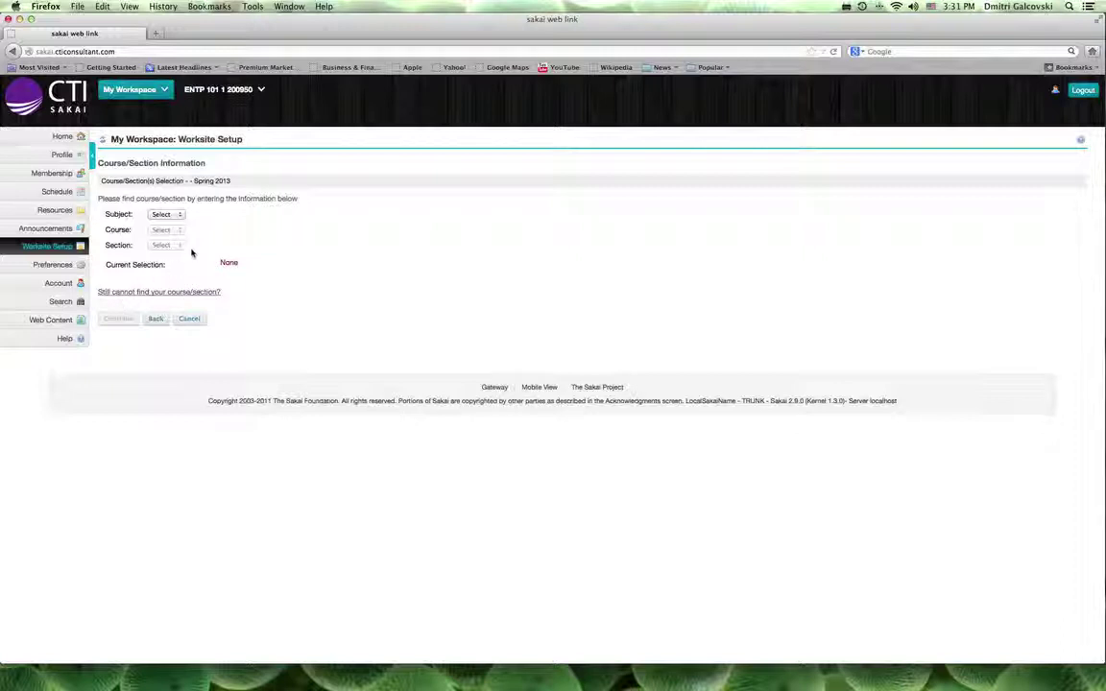
# - Enter the course manually as Subject Test, Course 101, Section 1
pyautogui.click(142, 291)
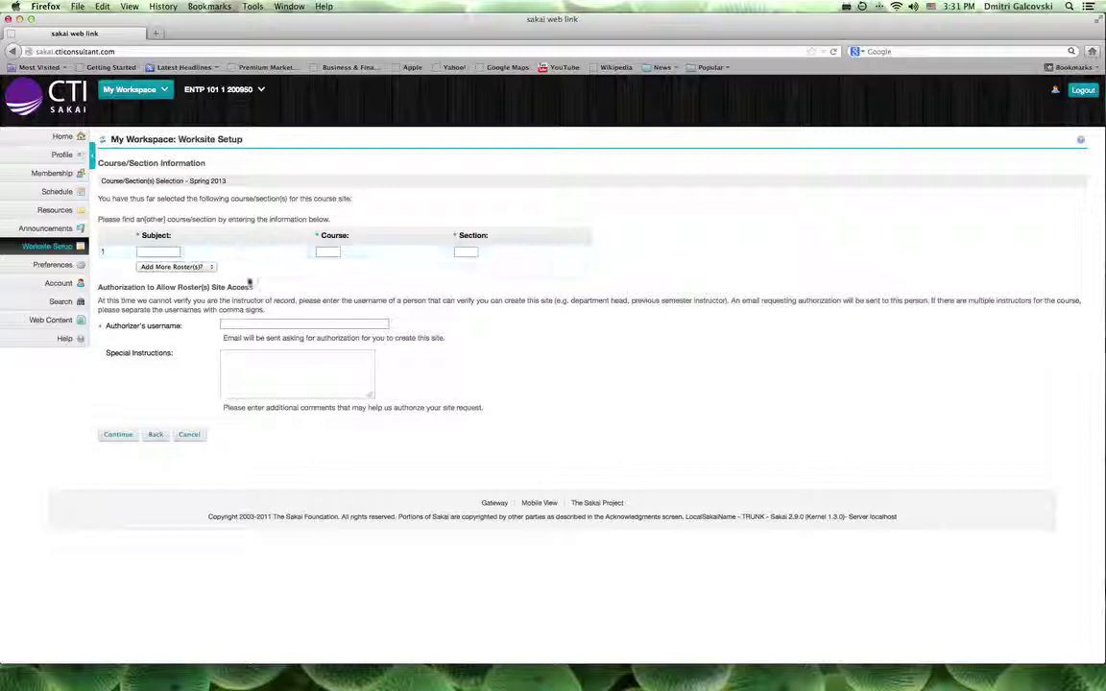
pyautogui.click(162, 251)
pyautogui.write('Tes')
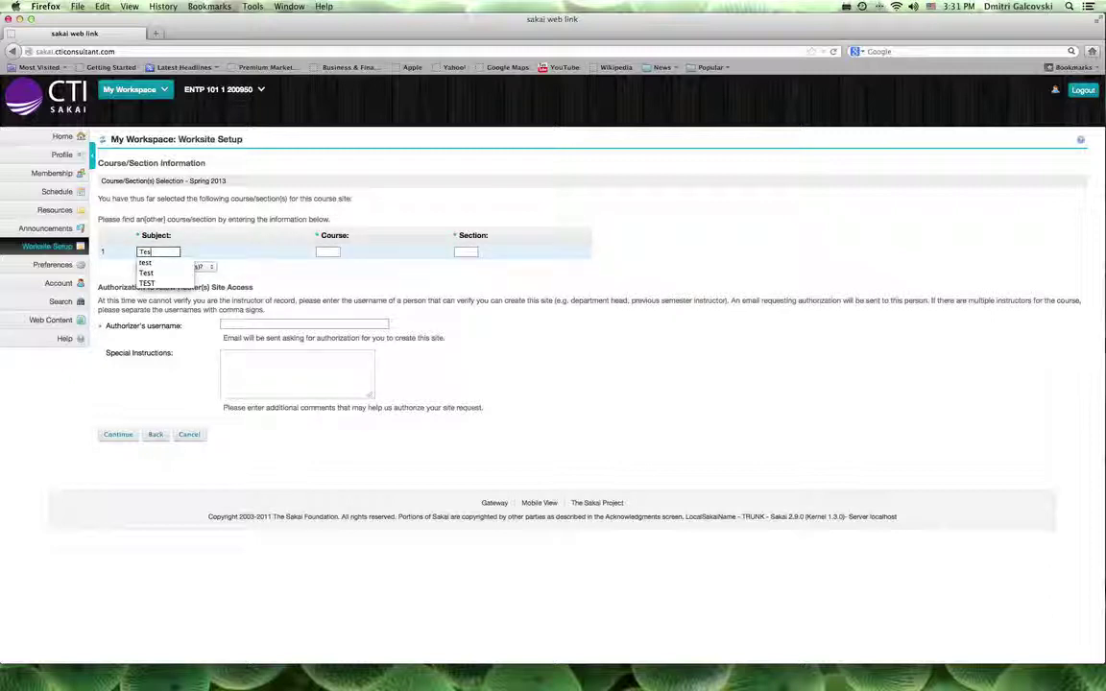
pyautogui.write('t')
pyautogui.click(328, 251)
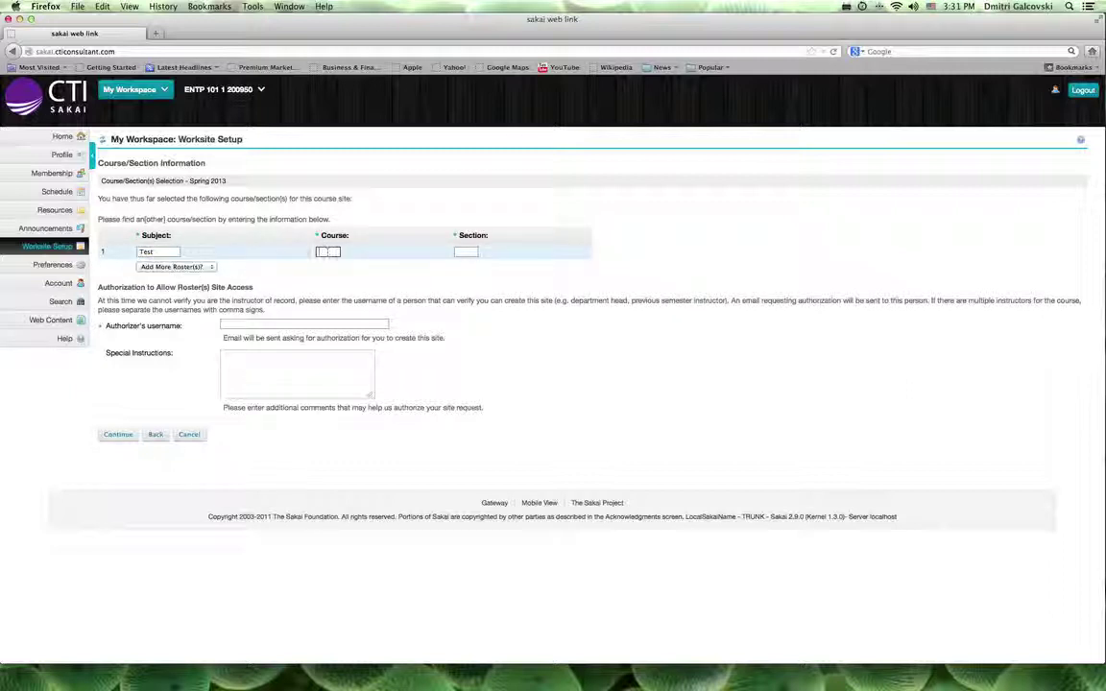
pyautogui.write('101')
pyautogui.click(326, 262)
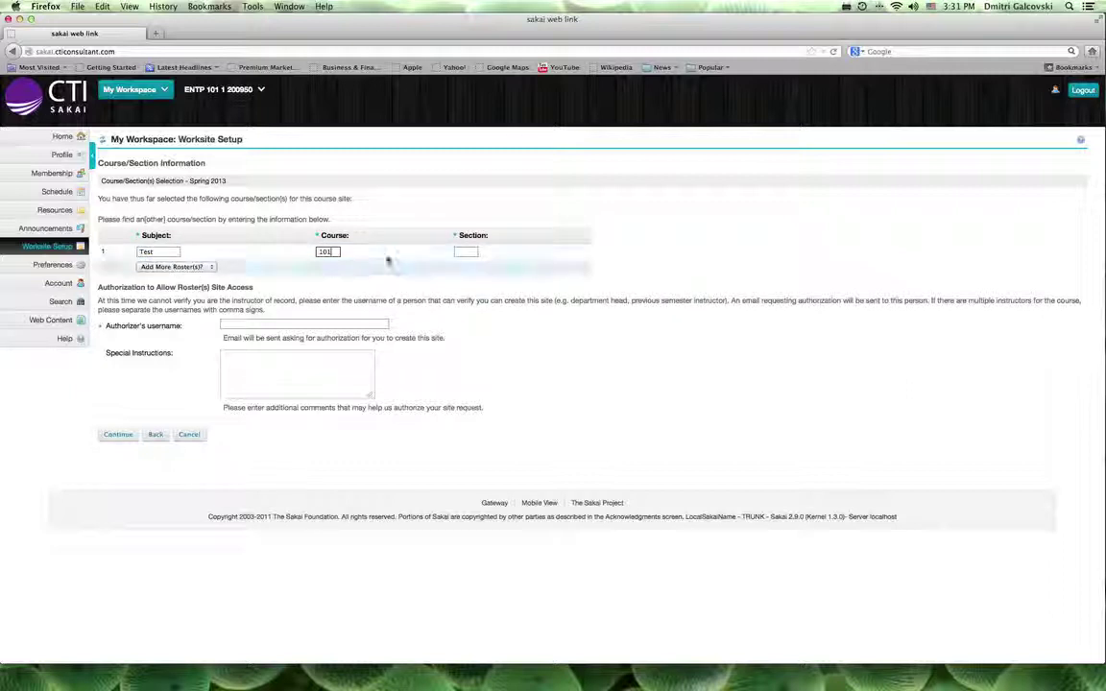
pyautogui.click(462, 251)
pyautogui.write('1')
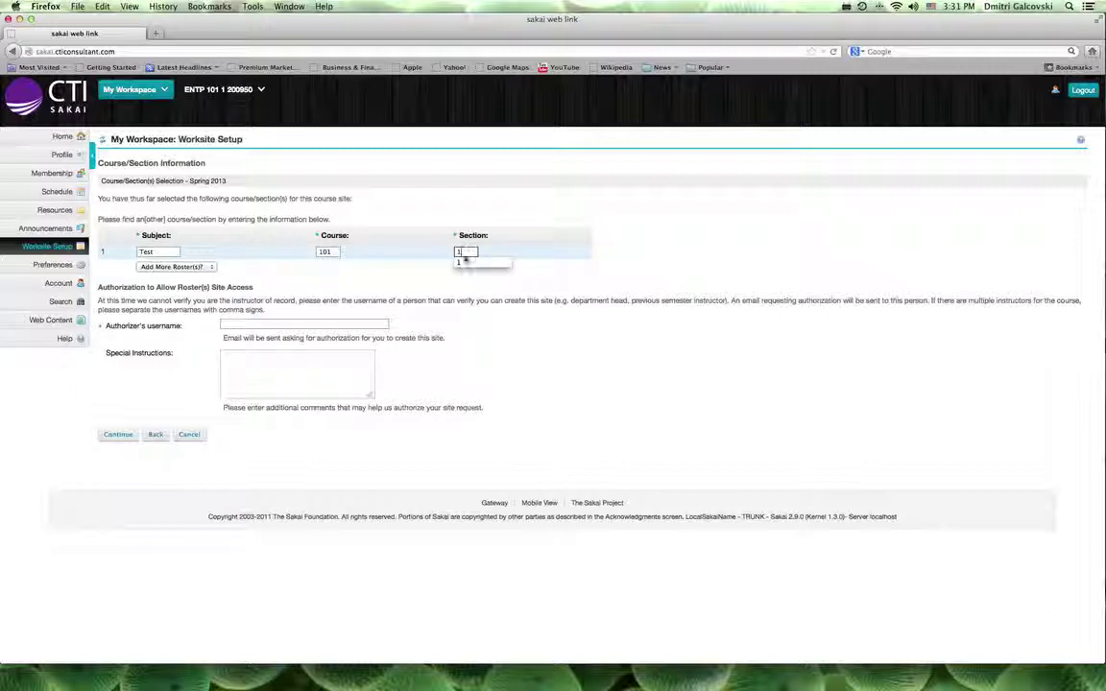
pyautogui.click(462, 264)
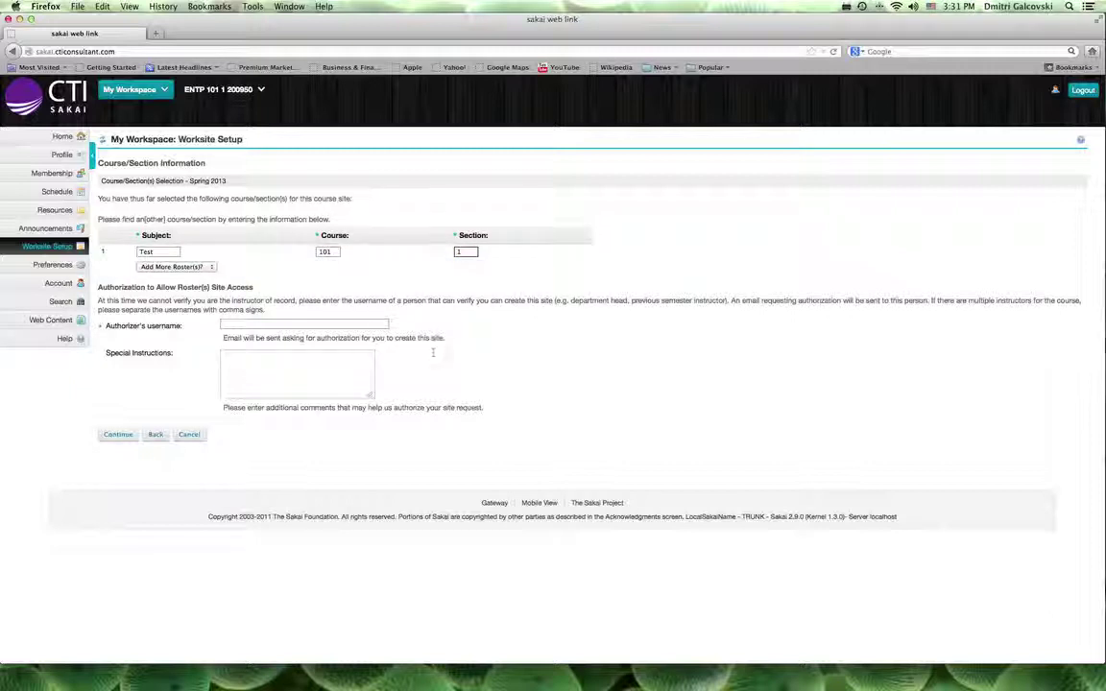
# - Pick the authorizer's username from the suggestion list
pyautogui.click(365, 327)
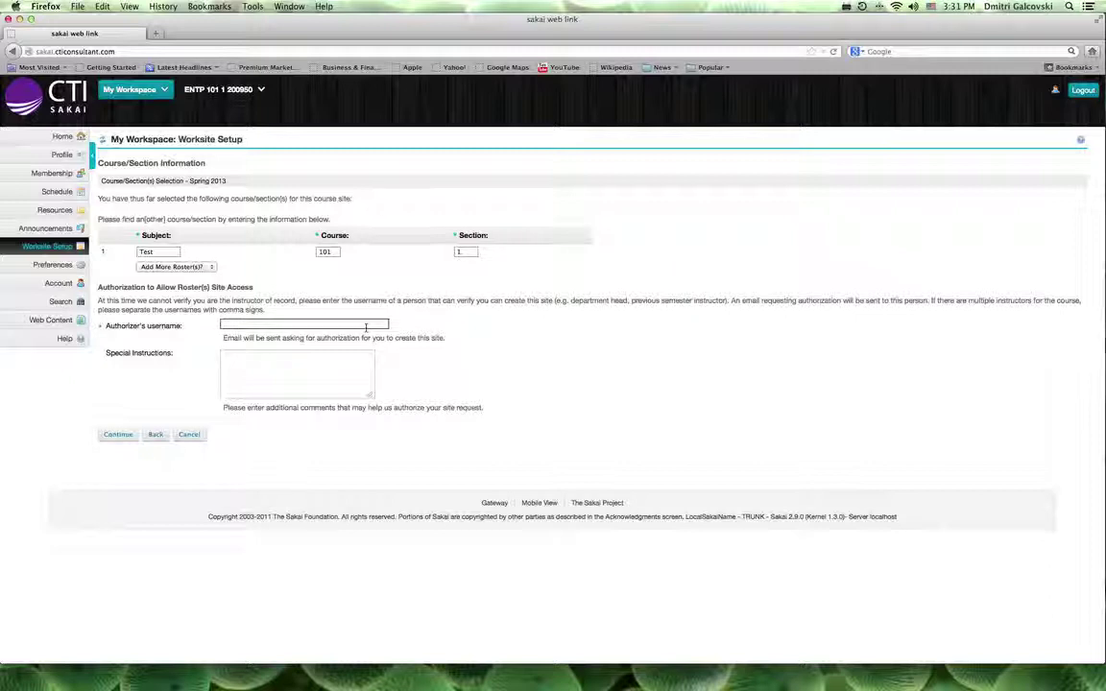
pyautogui.write('d')
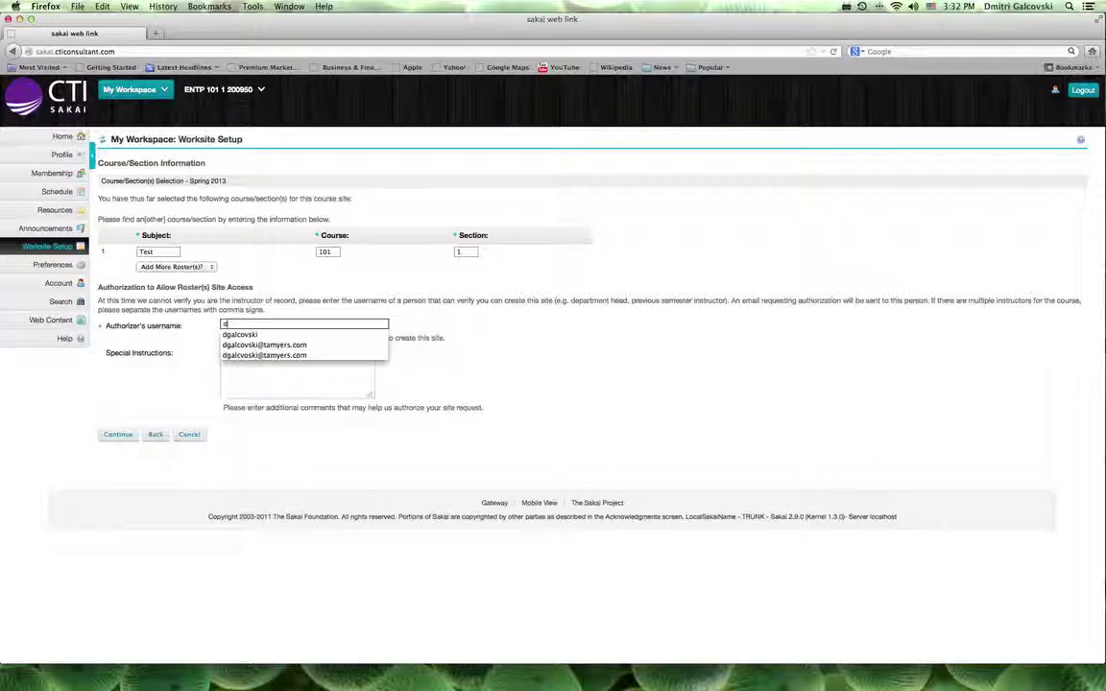
pyautogui.click(240, 334)
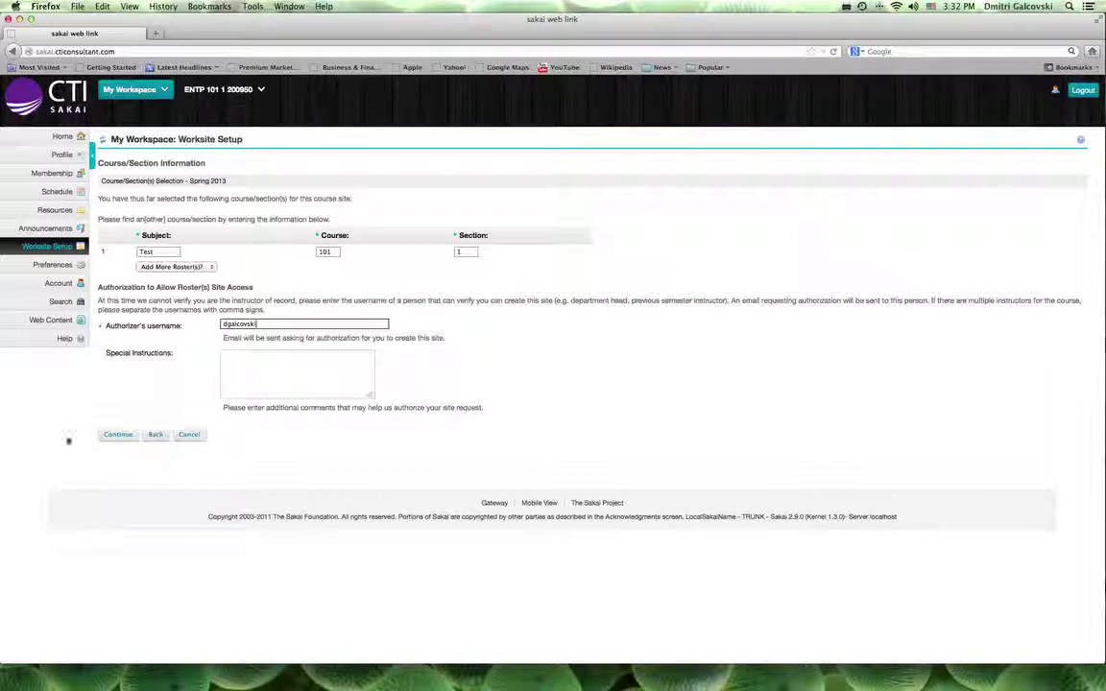
# - Submit the Test 101 1 roster request to reach Course Site Information
pyautogui.click(116, 434)
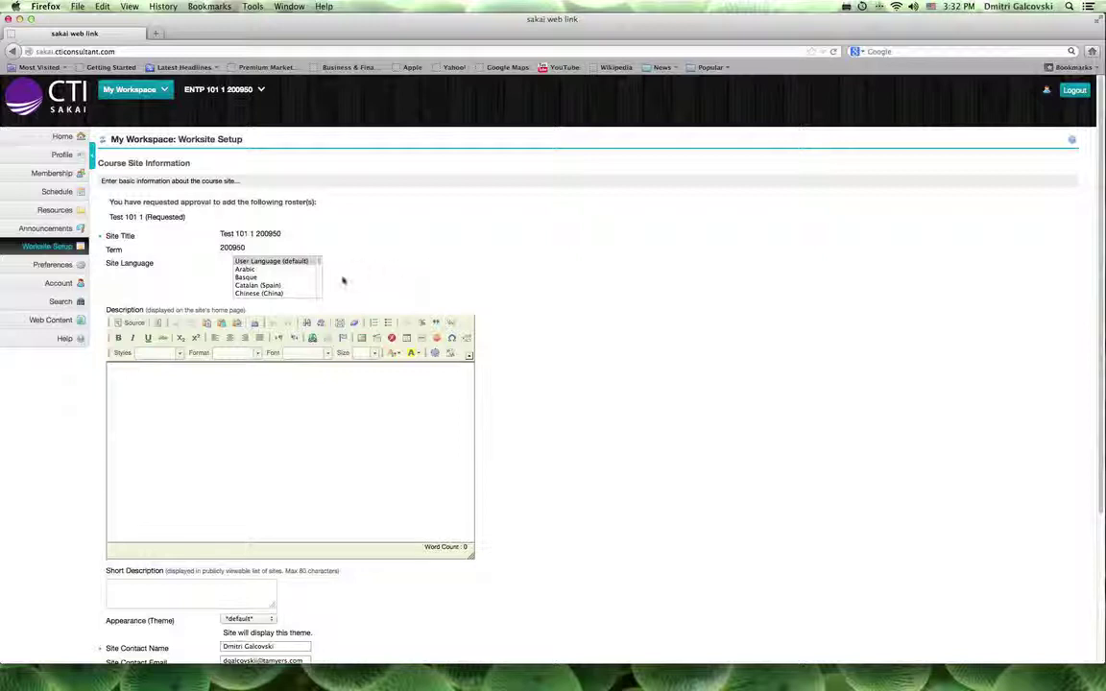
# - Keep the default language and theme, enter description 'Test', and continue to Course Site Tools
pyautogui.click(276, 293)
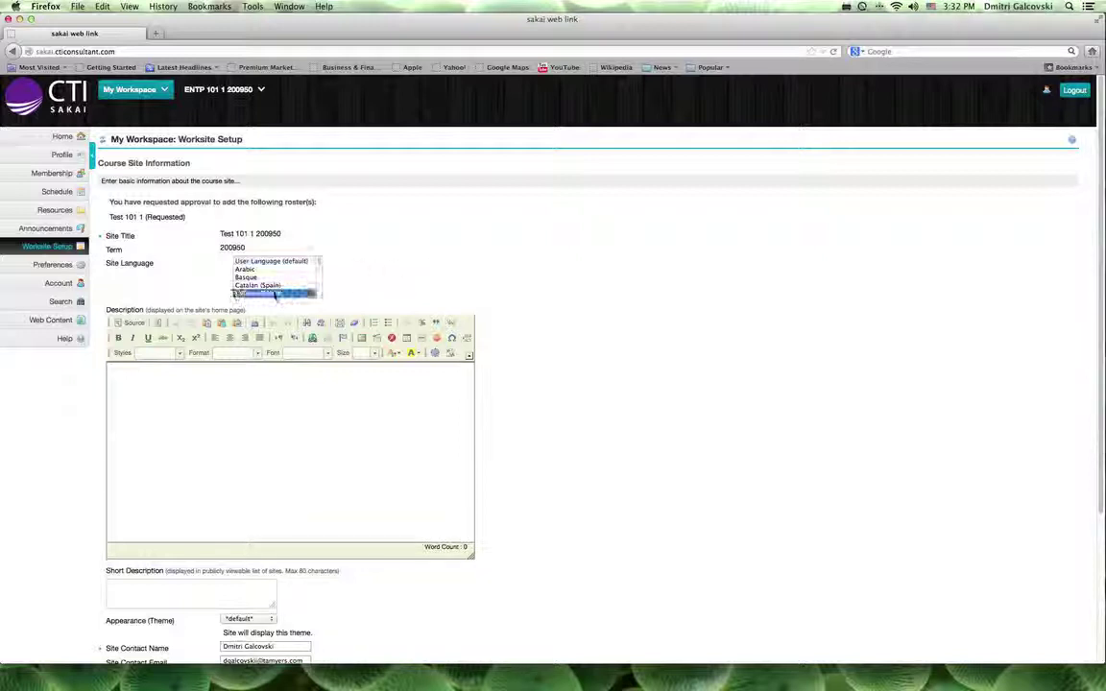
pyautogui.click(272, 263)
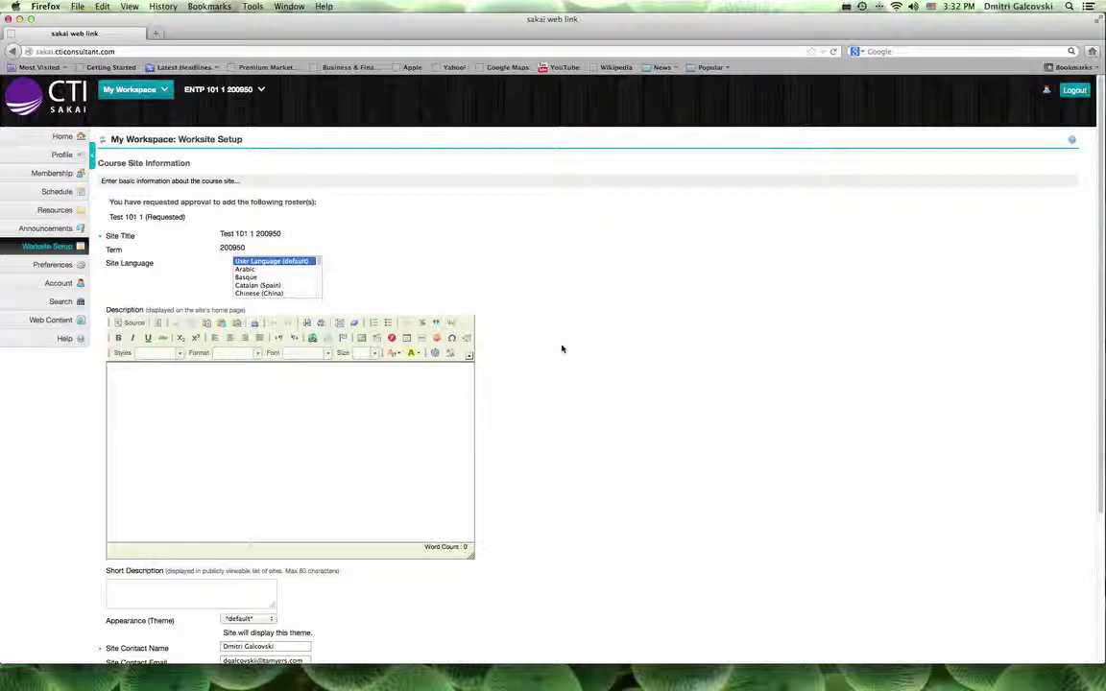
pyautogui.scroll(-1, 562, 348)
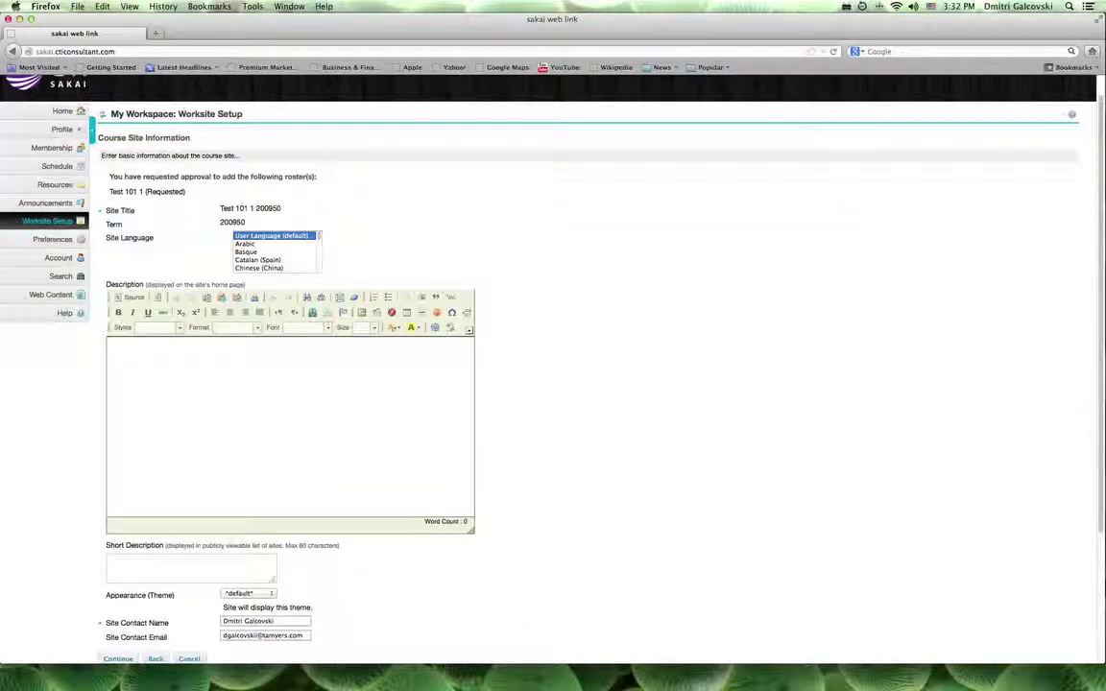
pyautogui.click(329, 405)
pyautogui.write('T')
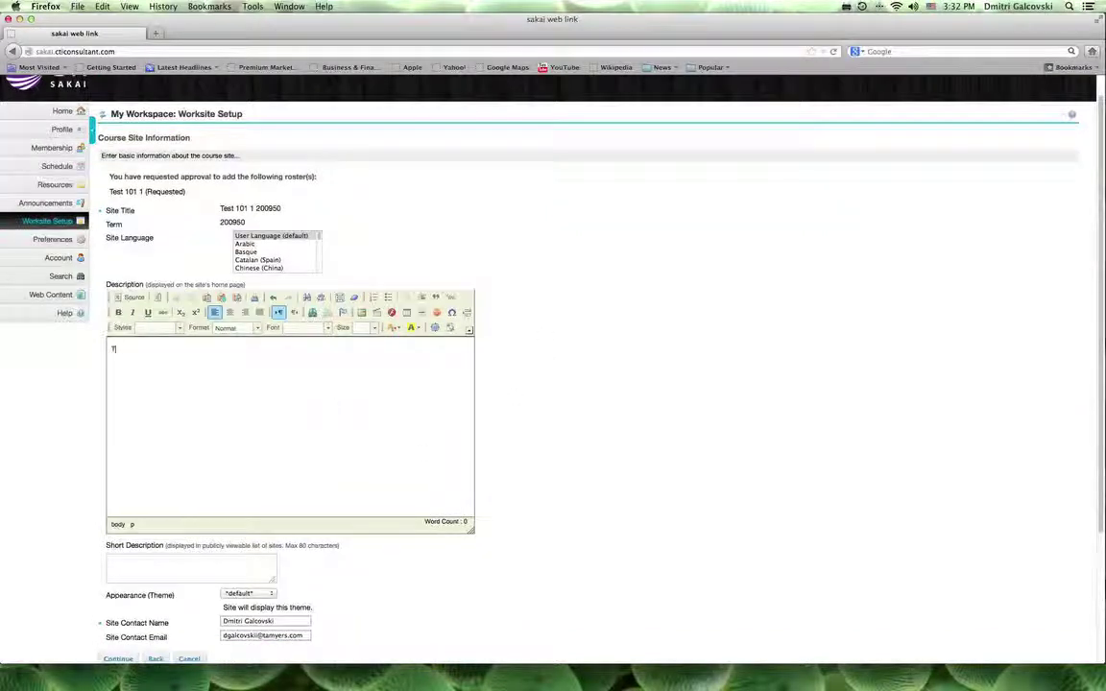
pyautogui.write('est')
pyautogui.scroll(-2, 480, 513)
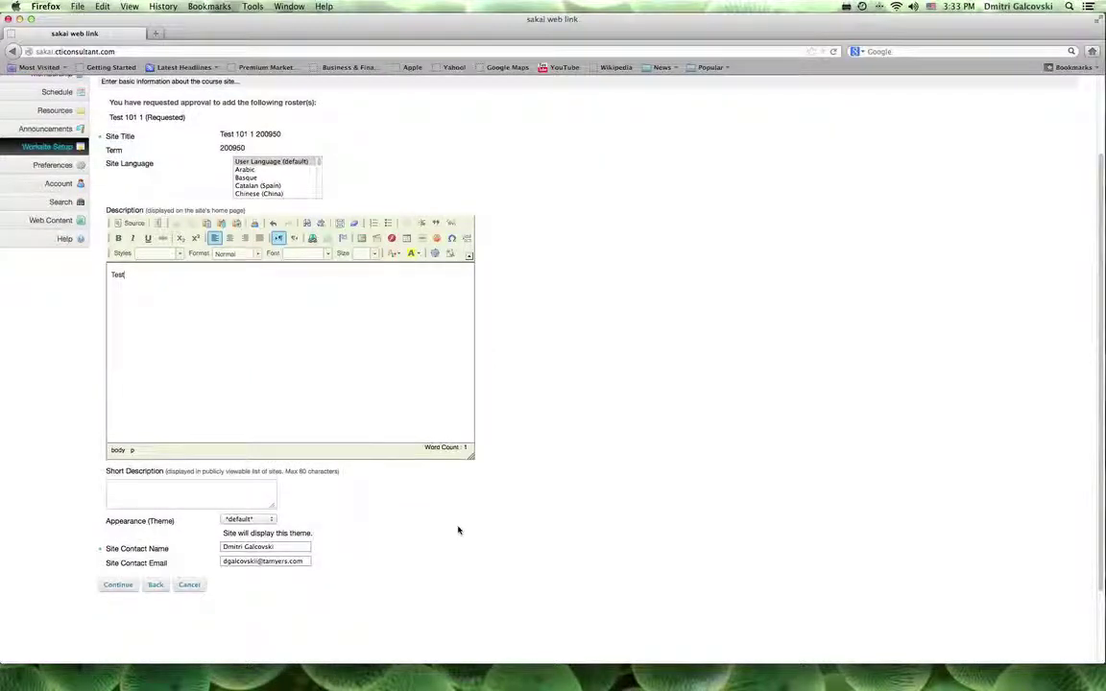
pyautogui.scroll(-2, 458, 530)
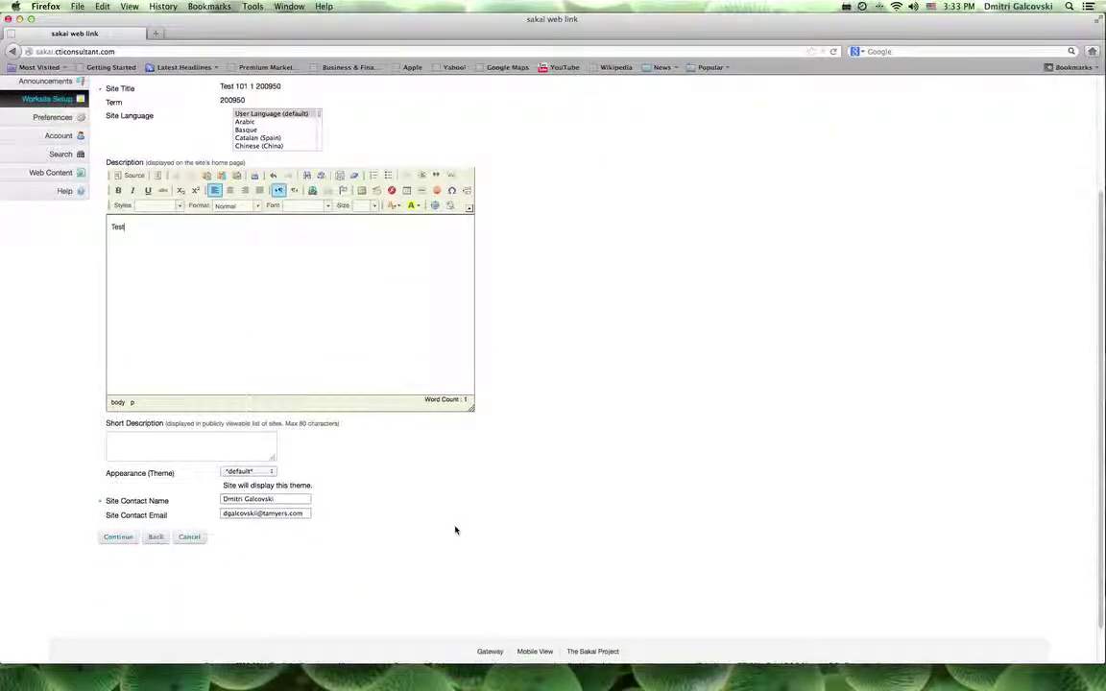
pyautogui.click(273, 474)
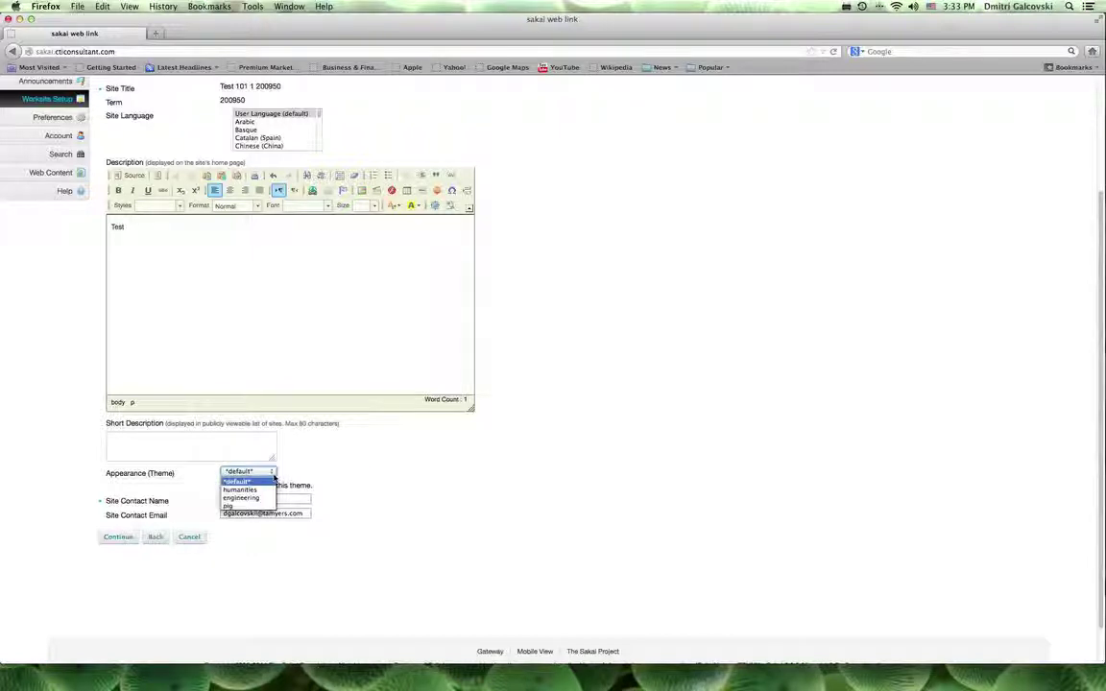
pyautogui.click(274, 477)
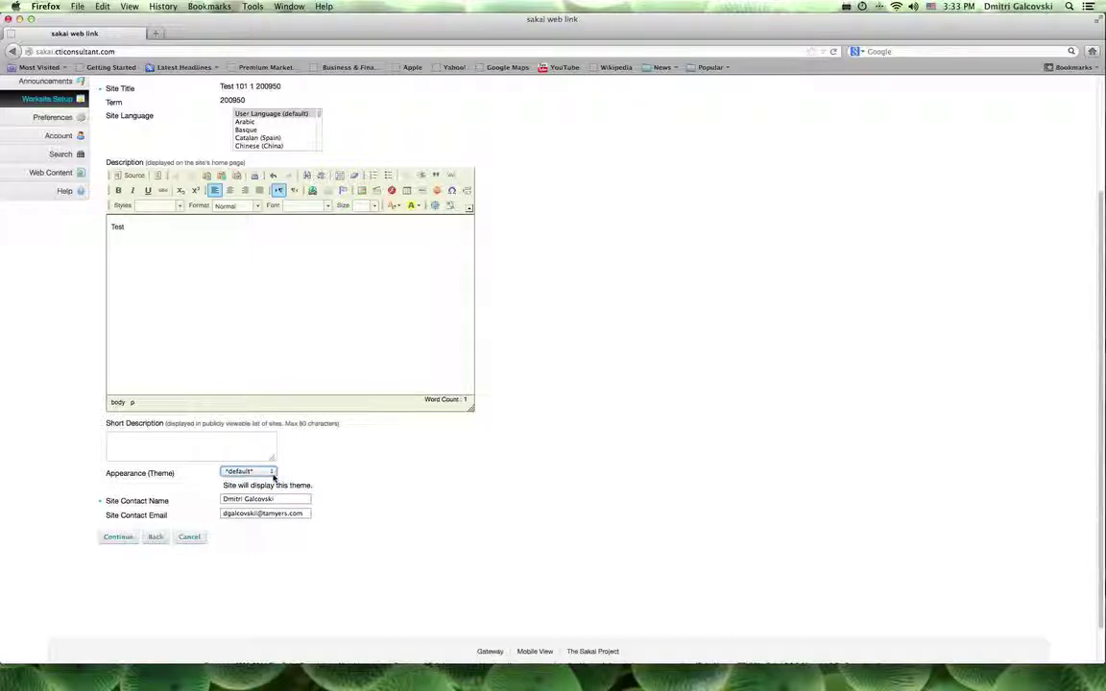
pyautogui.click(111, 538)
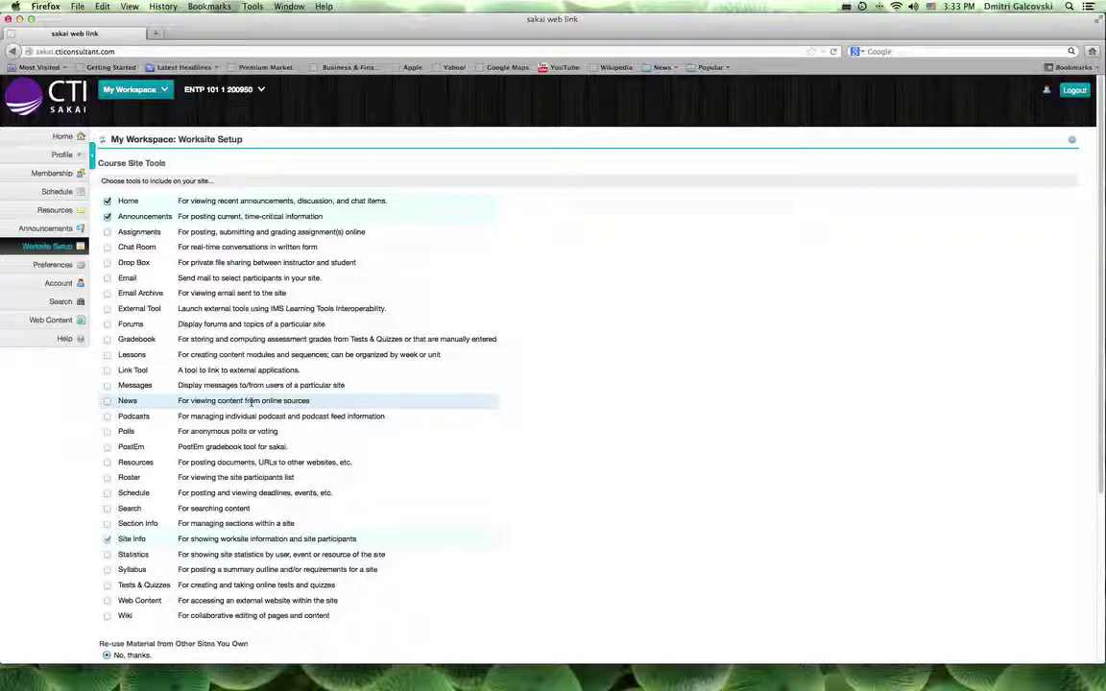
# - Select the Assignments, Chat Room, Email, Forums and Lessons tools and continue
pyautogui.click(107, 231)
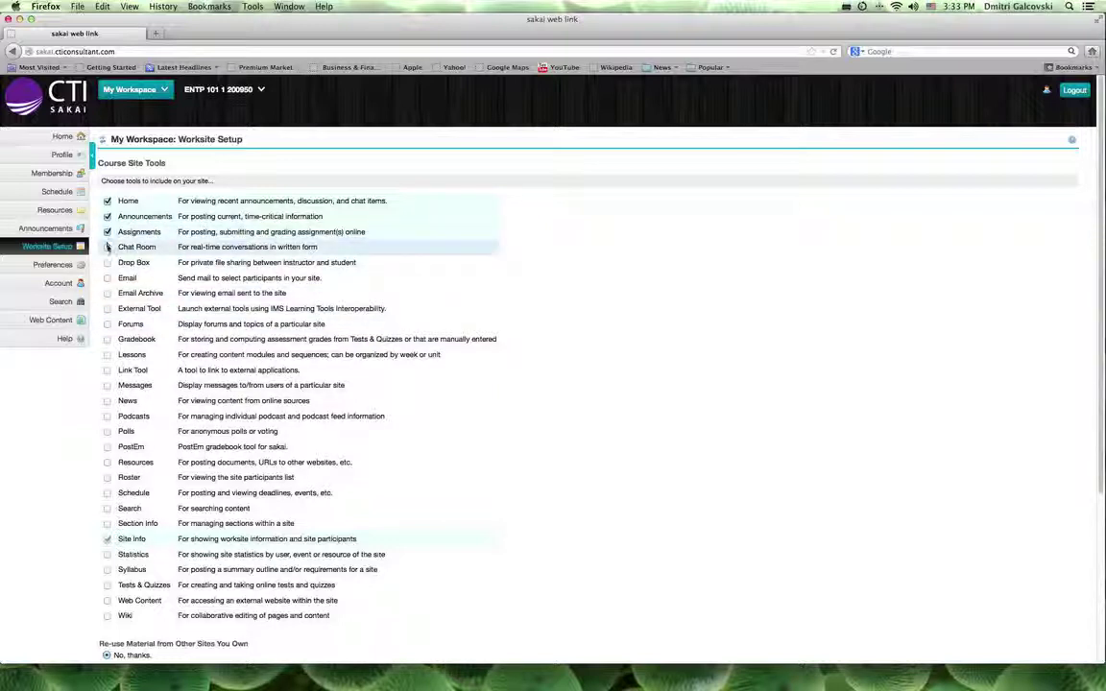
pyautogui.click(107, 246)
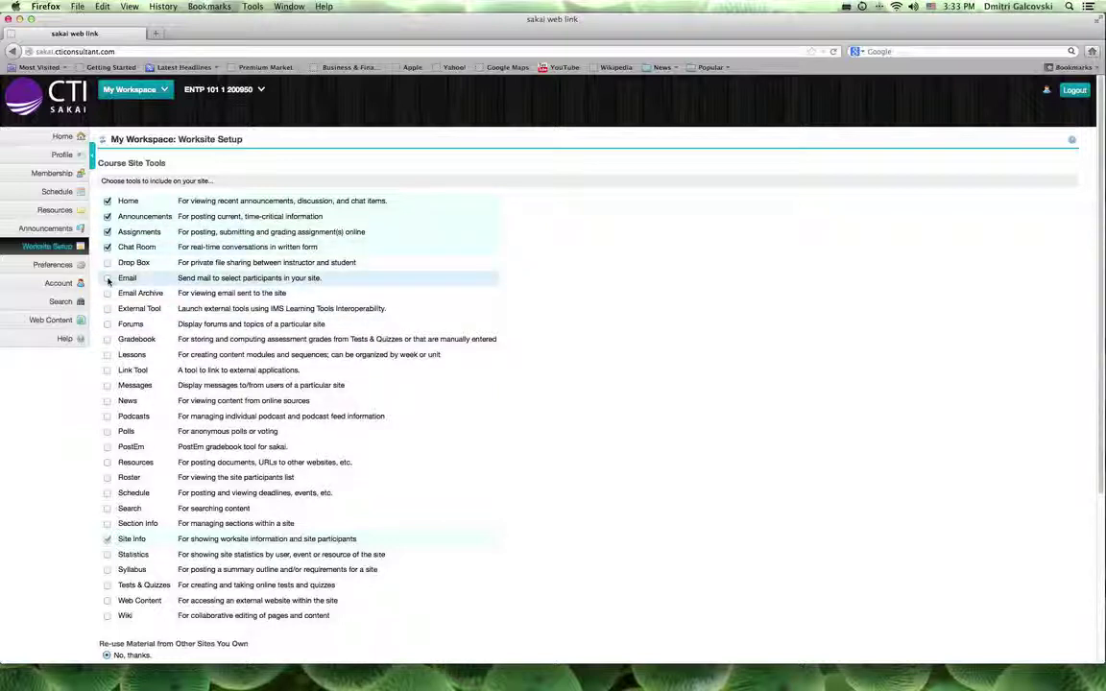
pyautogui.click(108, 278)
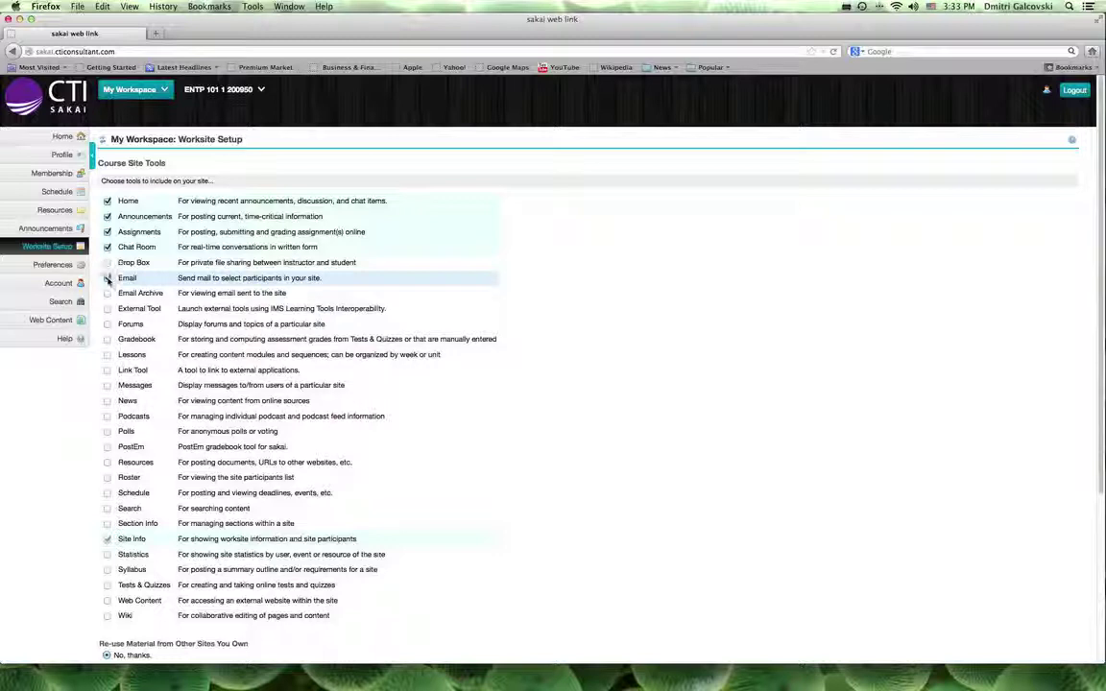
pyautogui.click(108, 325)
pyautogui.click(107, 355)
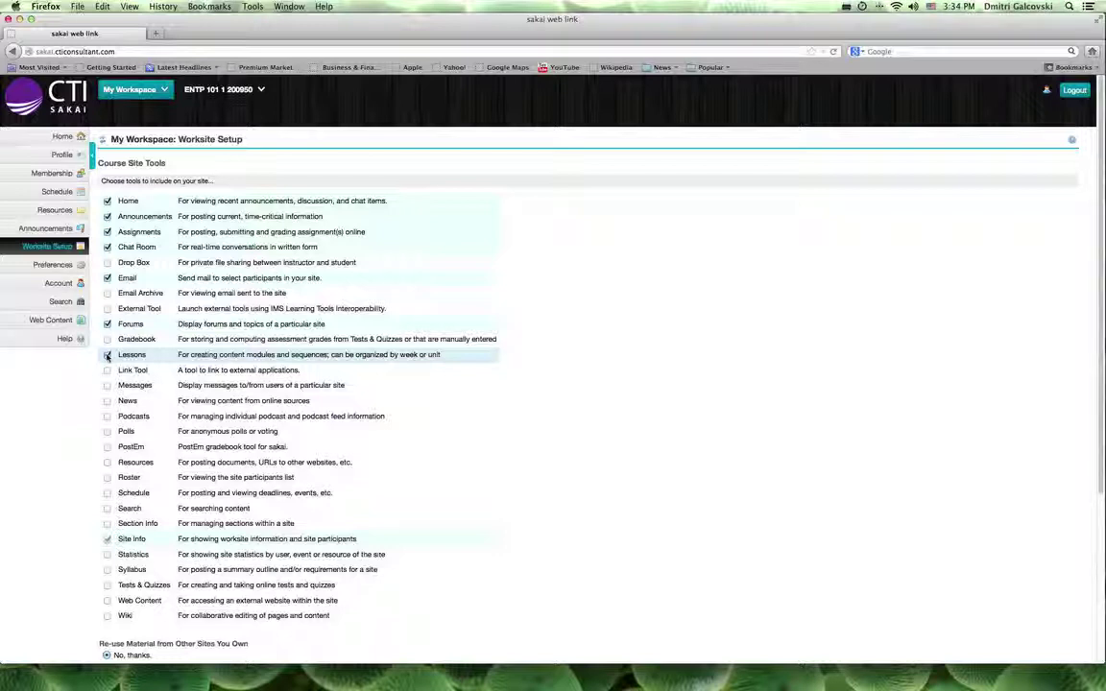
pyautogui.scroll(-5, 106, 356)
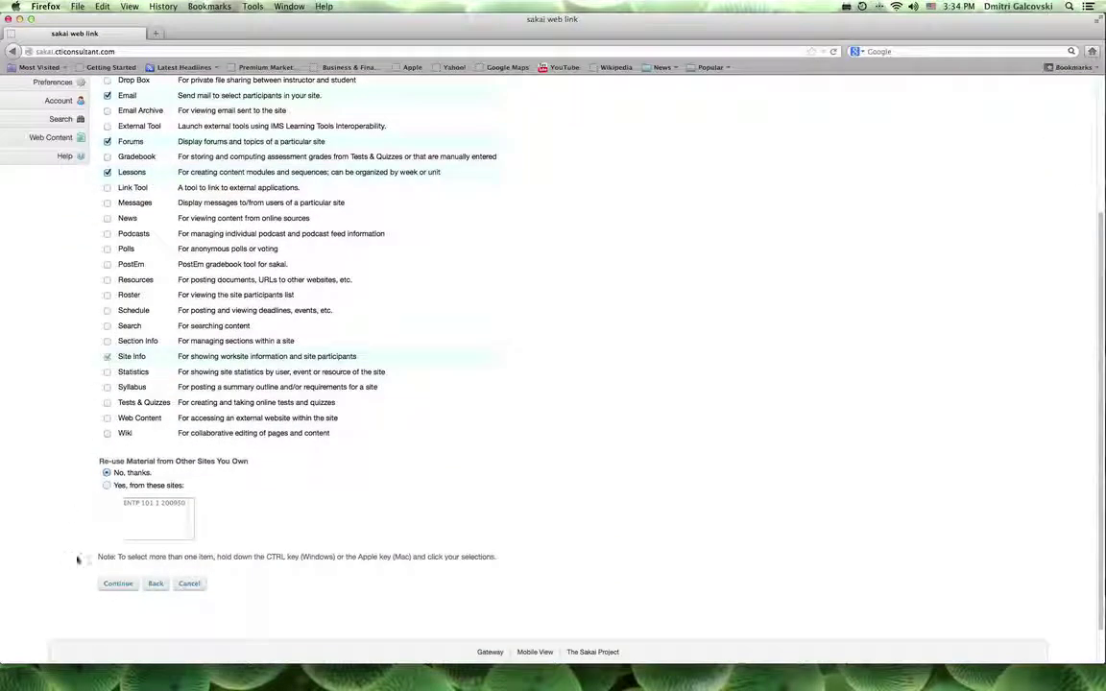
pyautogui.click(122, 583)
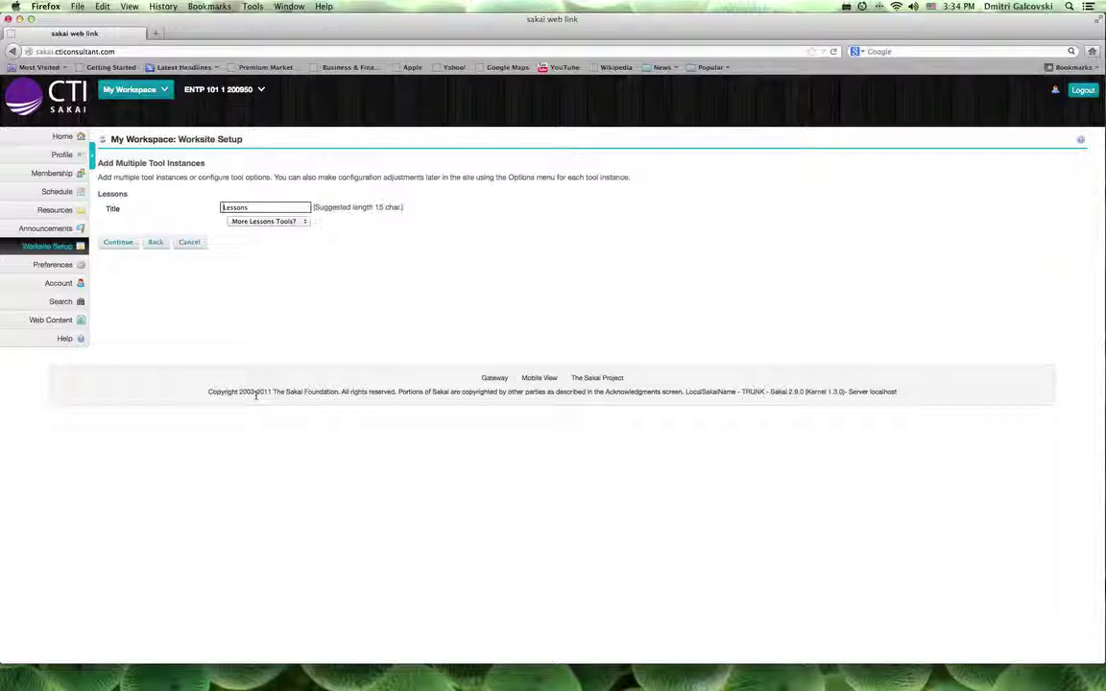
# - Rename the first Lessons page title from Lessons to Unit 1
pyautogui.click(254, 209)
pyautogui.press('BackSpace')
pyautogui.press('BackSpace')
pyautogui.press('BackSpace')
pyautogui.press('BackSpace')
pyautogui.press('BackSpace')
pyautogui.press('BackSpace')
pyautogui.press('BackSpace')
pyautogui.write('Unit')
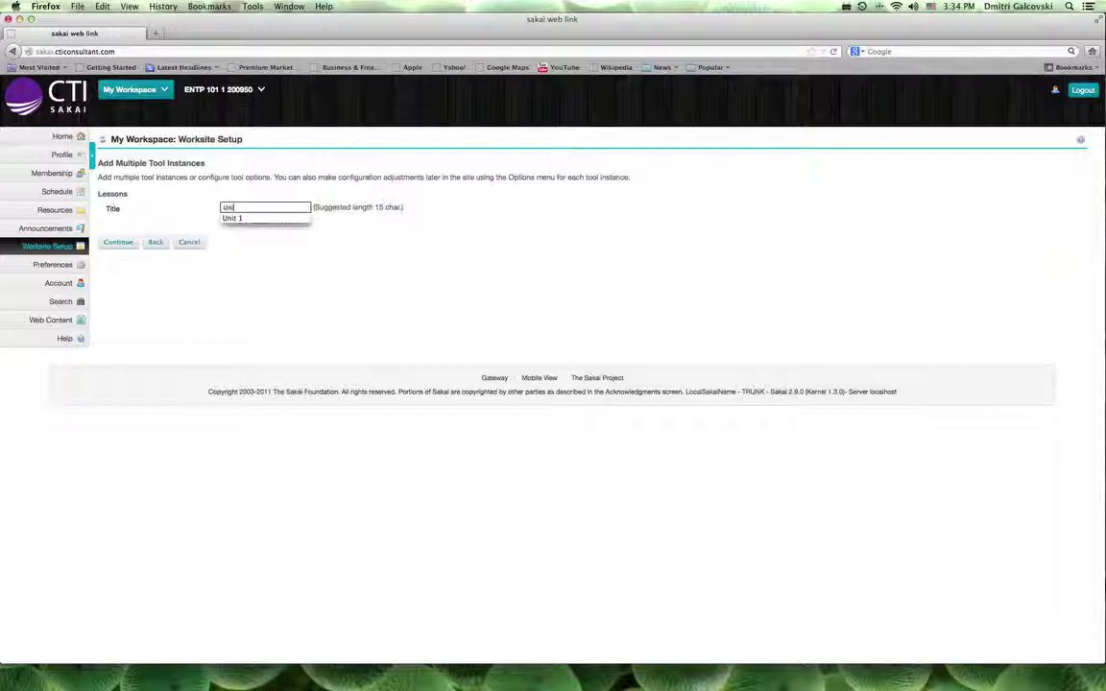
pyautogui.click(252, 219)
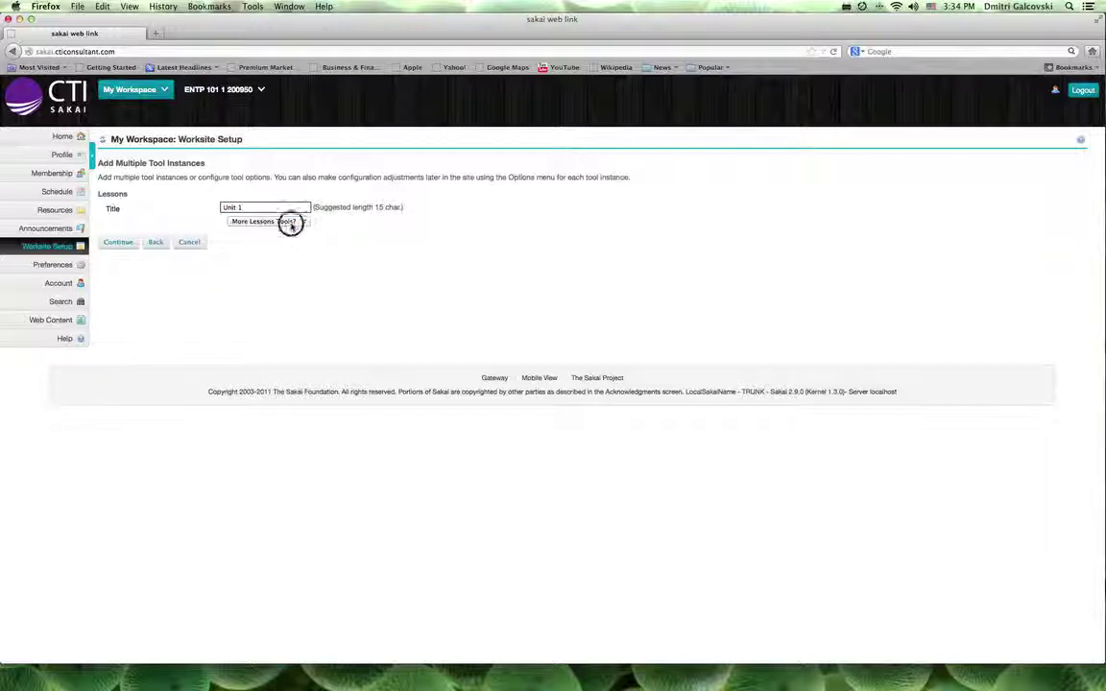
# - Add one more Lessons page titled Unit 2, then continue past access settings to confirmation
pyautogui.click(288, 222)
pyautogui.click(289, 238)
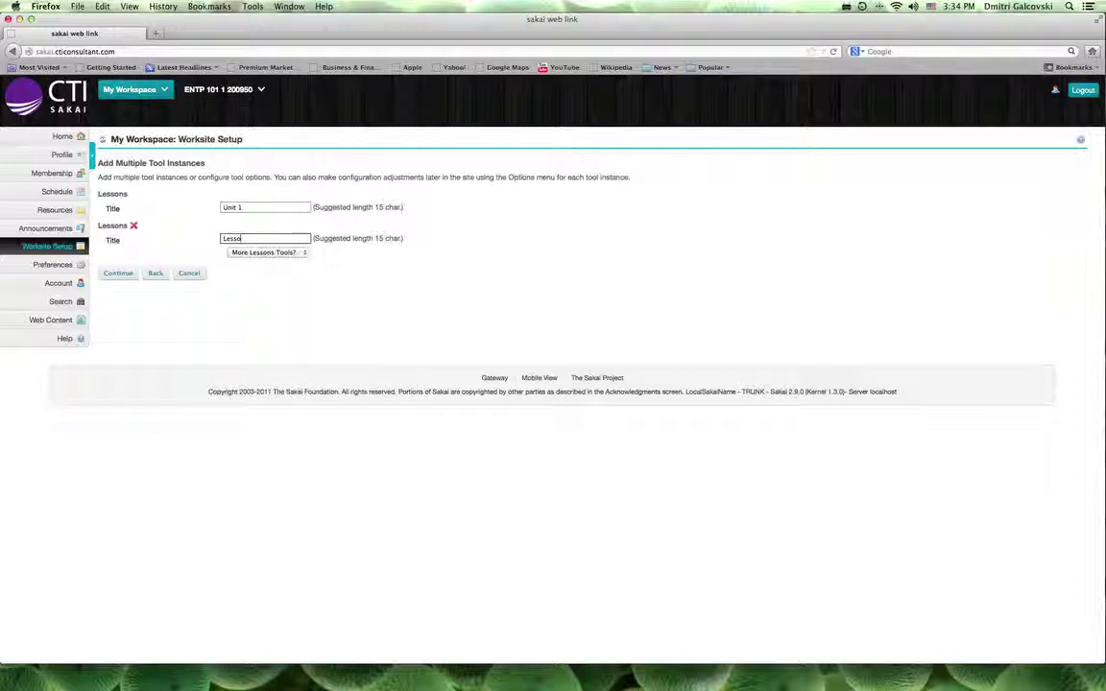
pyautogui.doubleClick(236, 238)
pyautogui.write('Unit')
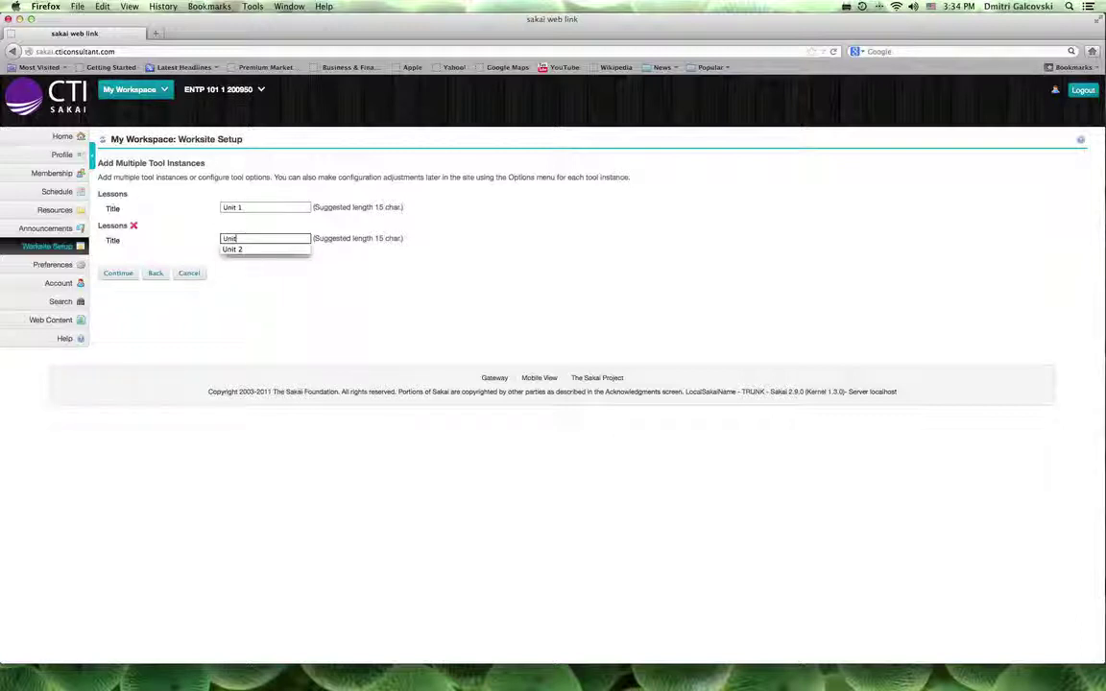
pyautogui.click(261, 250)
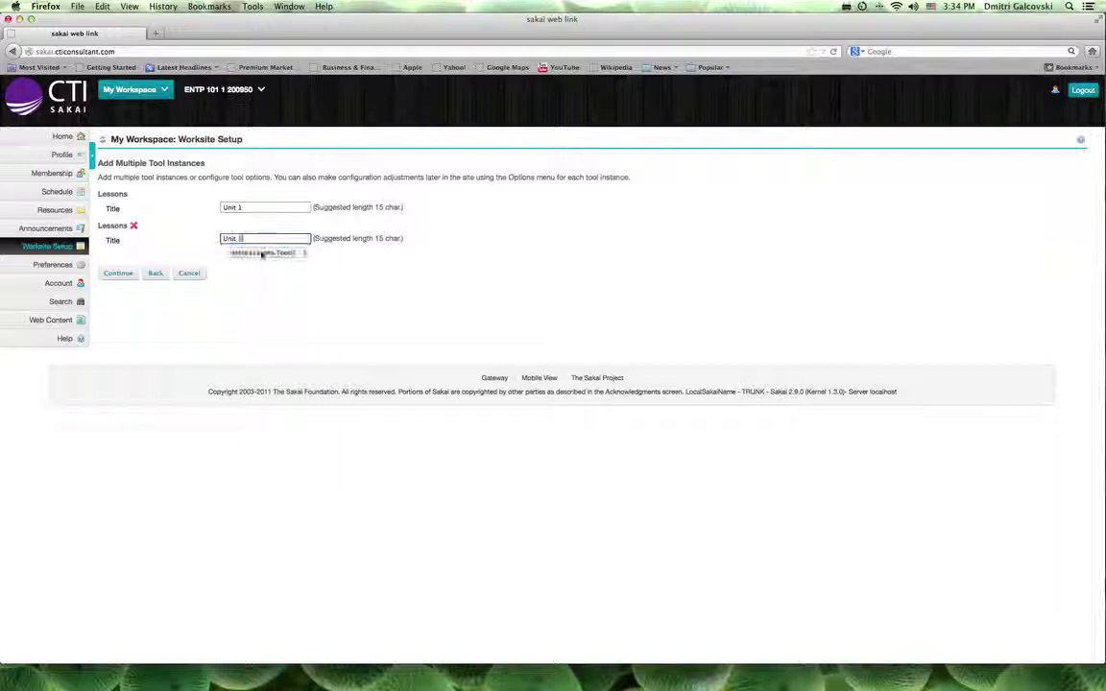
pyautogui.click(118, 273)
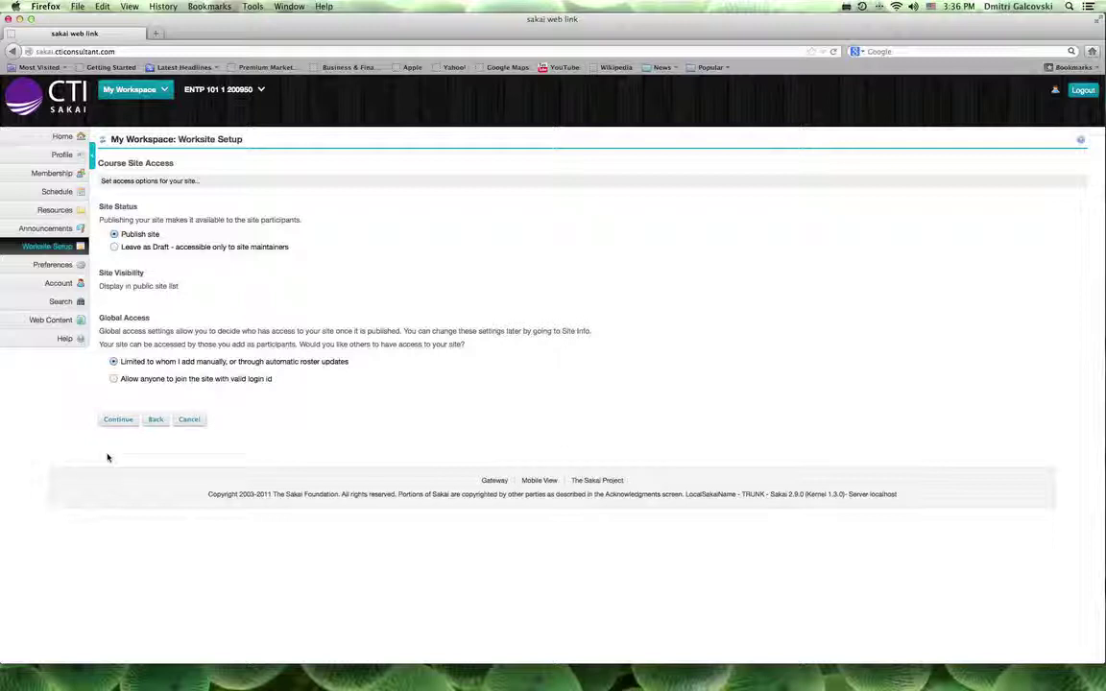
pyautogui.click(116, 420)
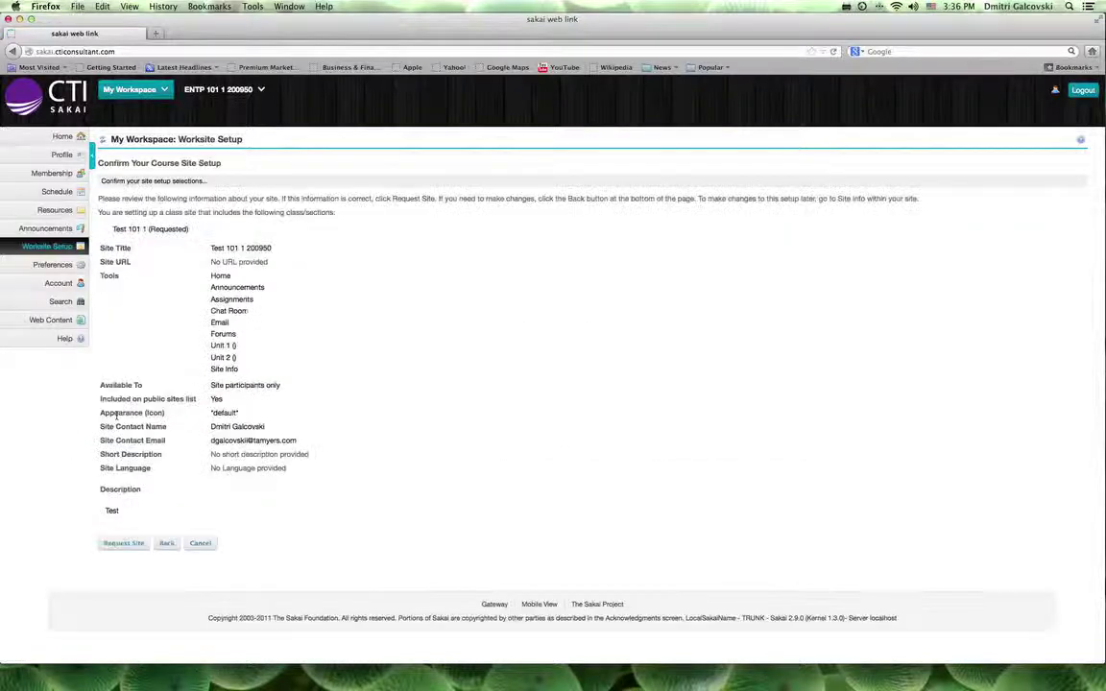
pyautogui.click(126, 544)
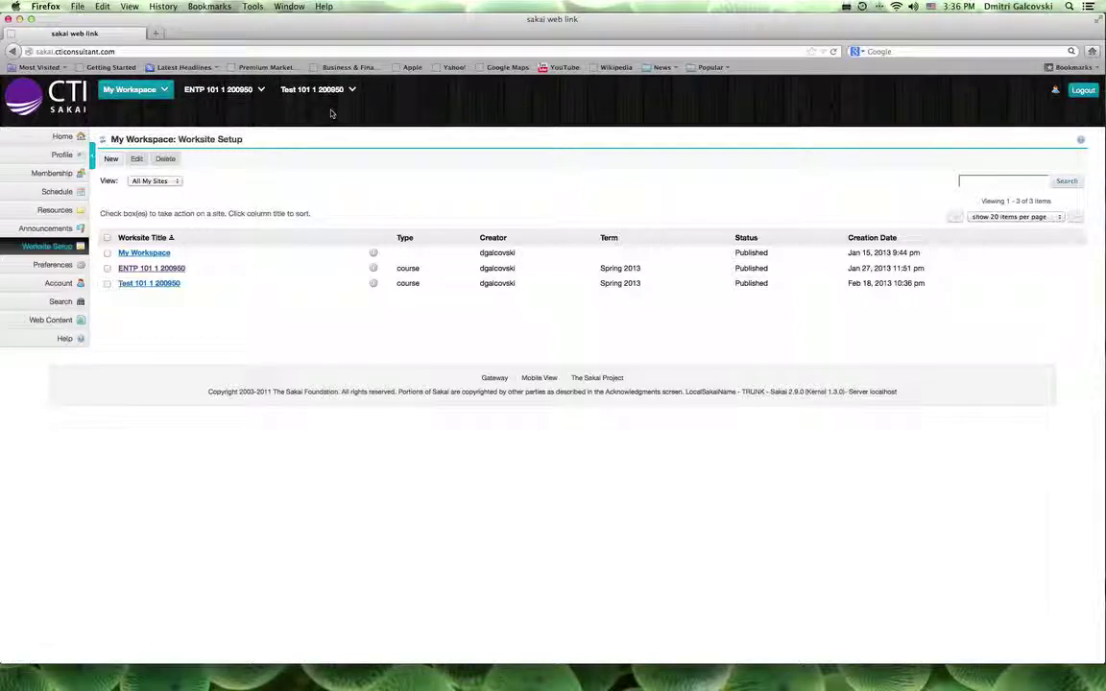
pyautogui.click(324, 92)
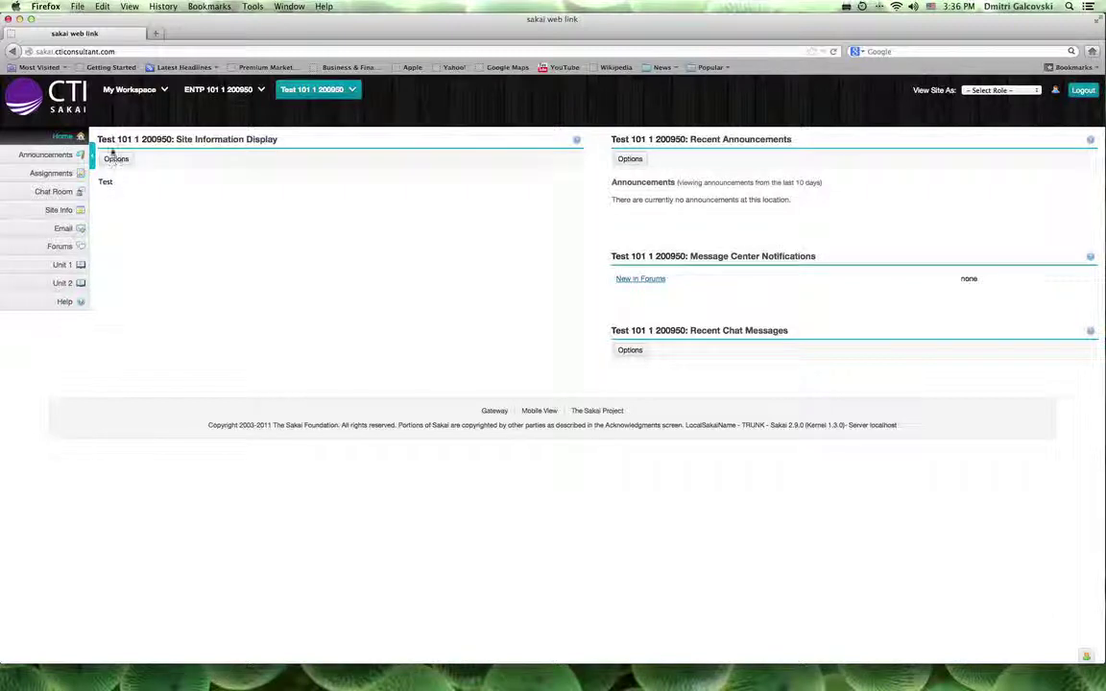
# - Change the site description panel's title to Site Information in its Options and update
pyautogui.click(114, 160)
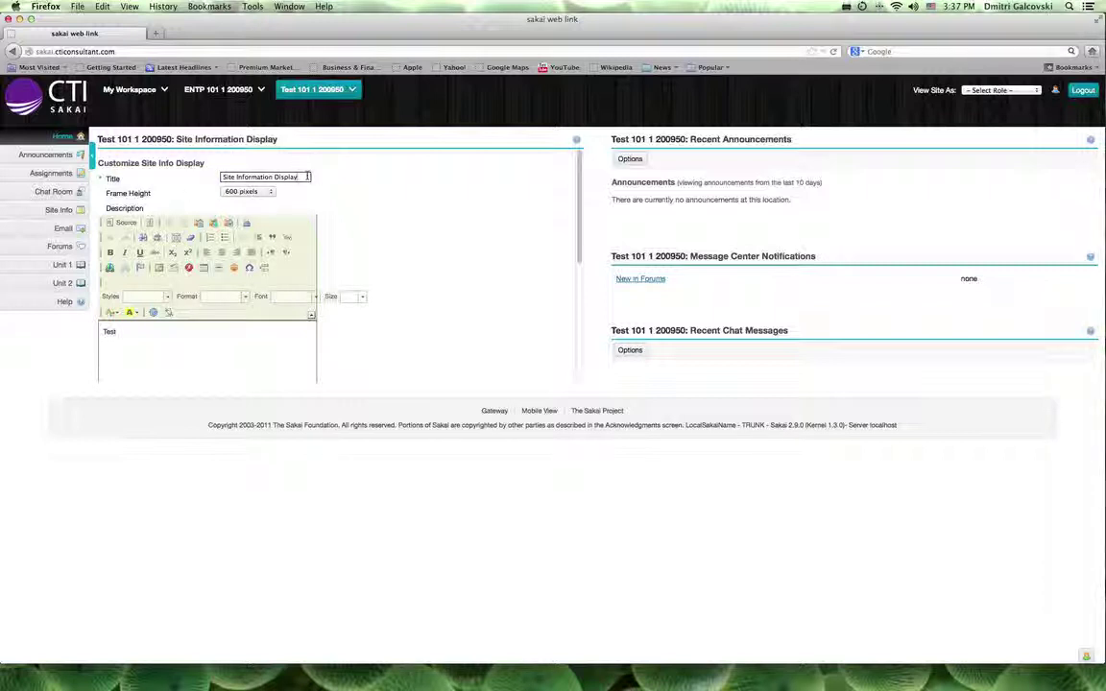
pyautogui.press('BackSpace')
pyautogui.press('BackSpace')
pyautogui.press('BackSpace')
pyautogui.press('BackSpace')
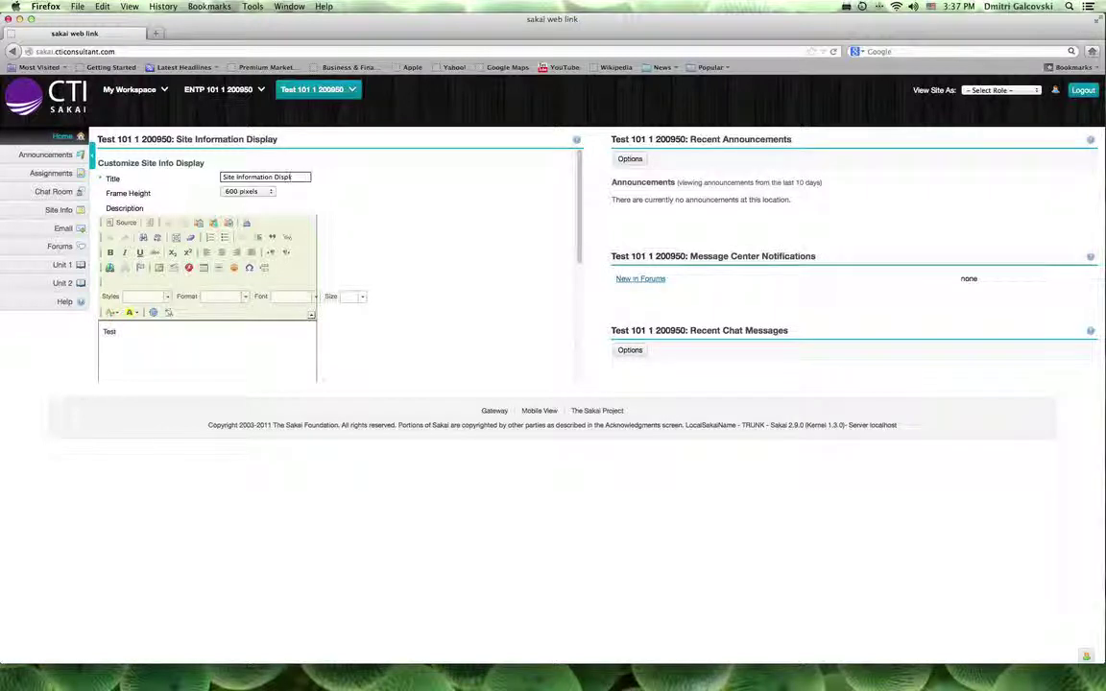
pyautogui.press('BackSpace')
pyautogui.press('BackSpace')
pyautogui.press('BackSpace')
pyautogui.press('BackSpace')
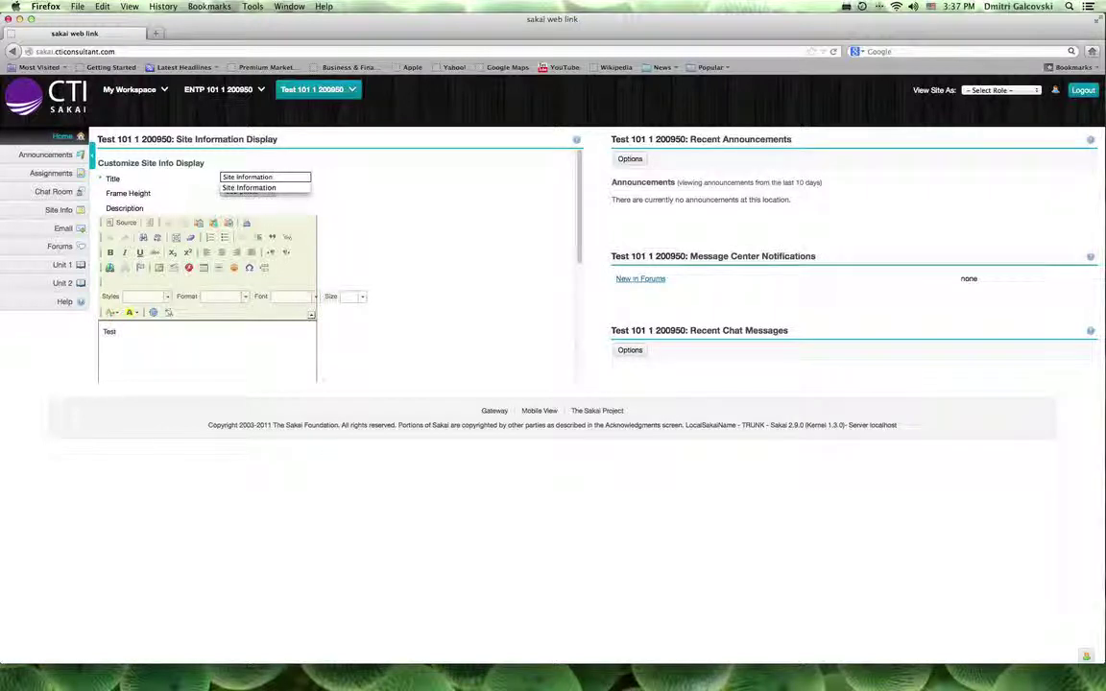
pyautogui.click(448, 255)
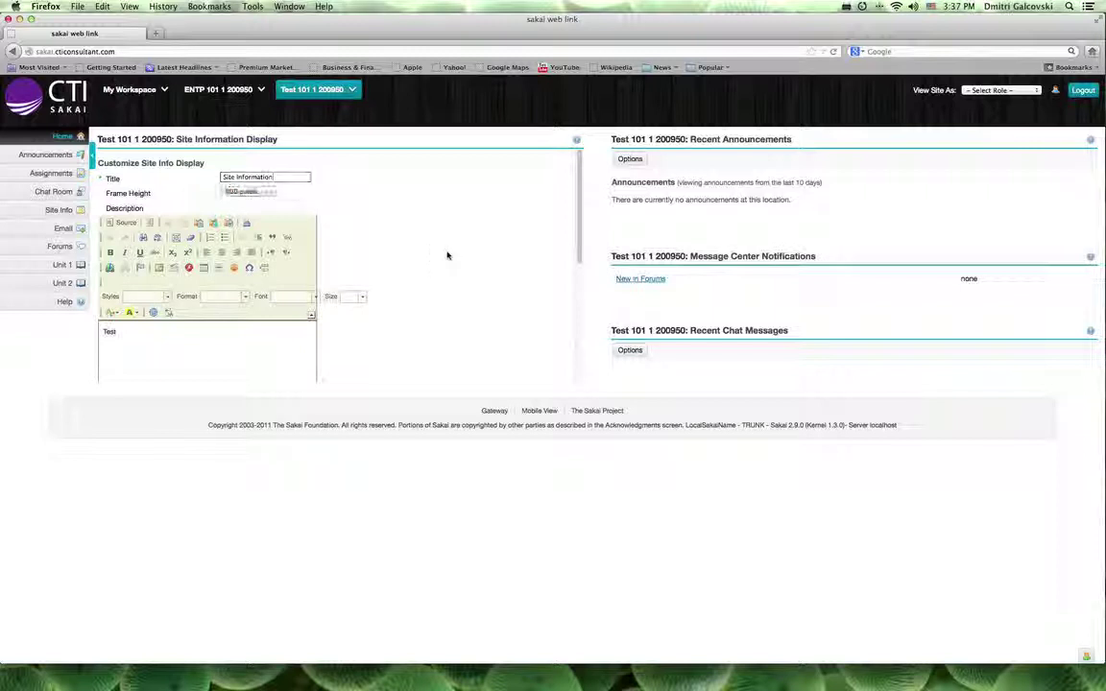
pyautogui.scroll(-5, 448, 255)
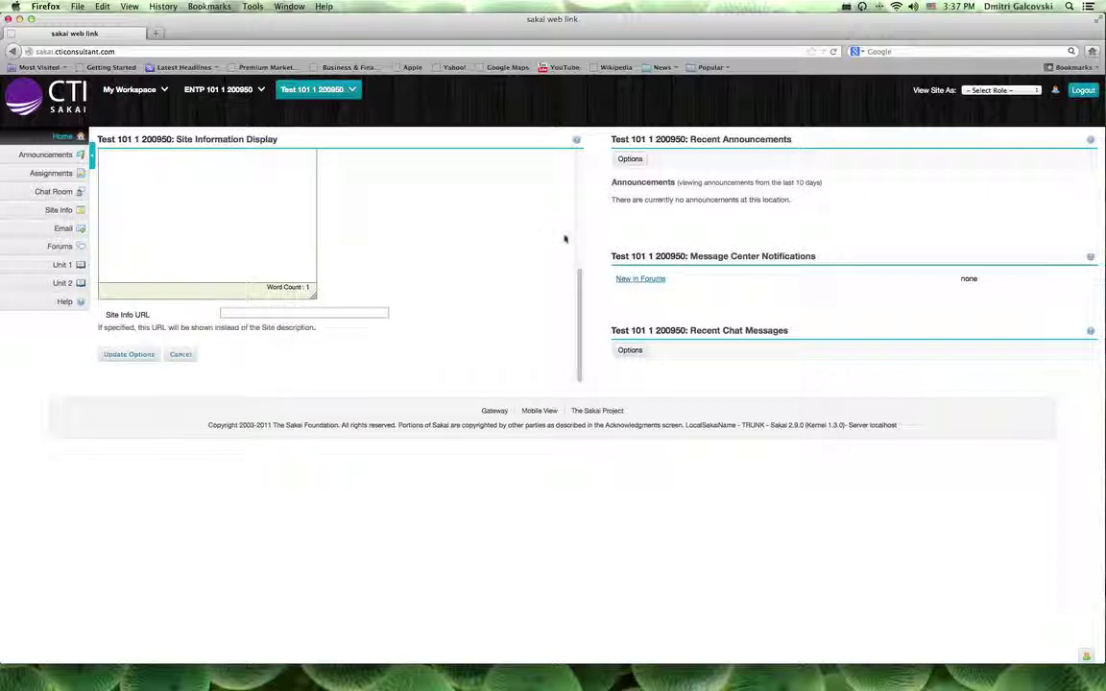
pyautogui.click(126, 354)
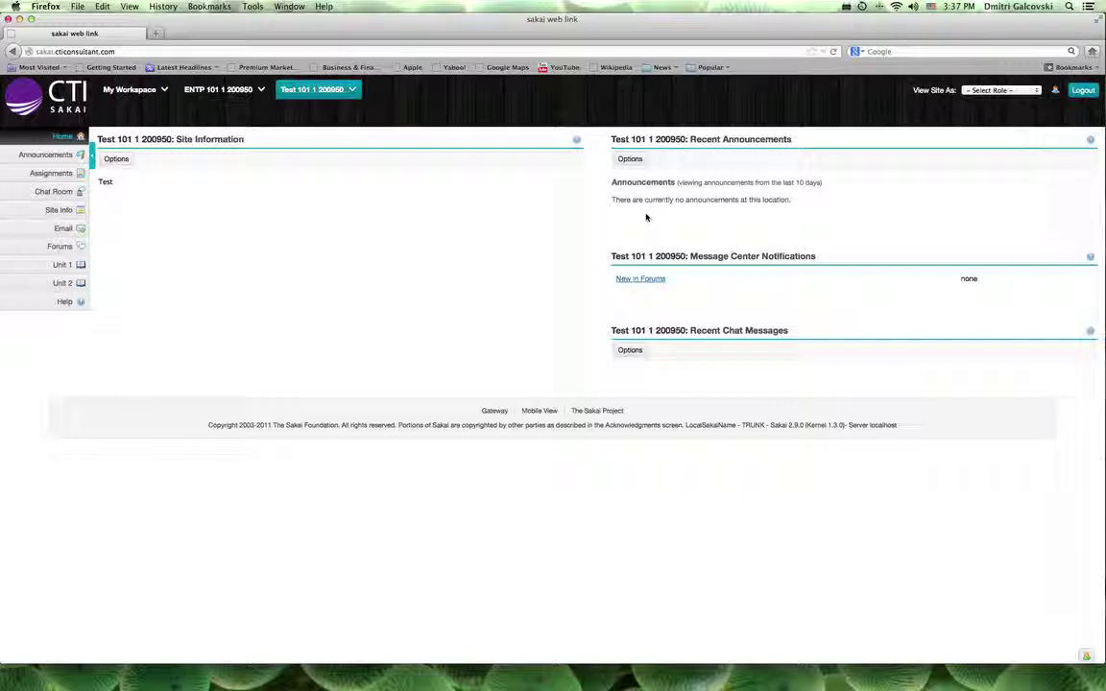
# - Enable Show announcement body for Recent Announcements, then go to the Announcements tool
pyautogui.click(634, 160)
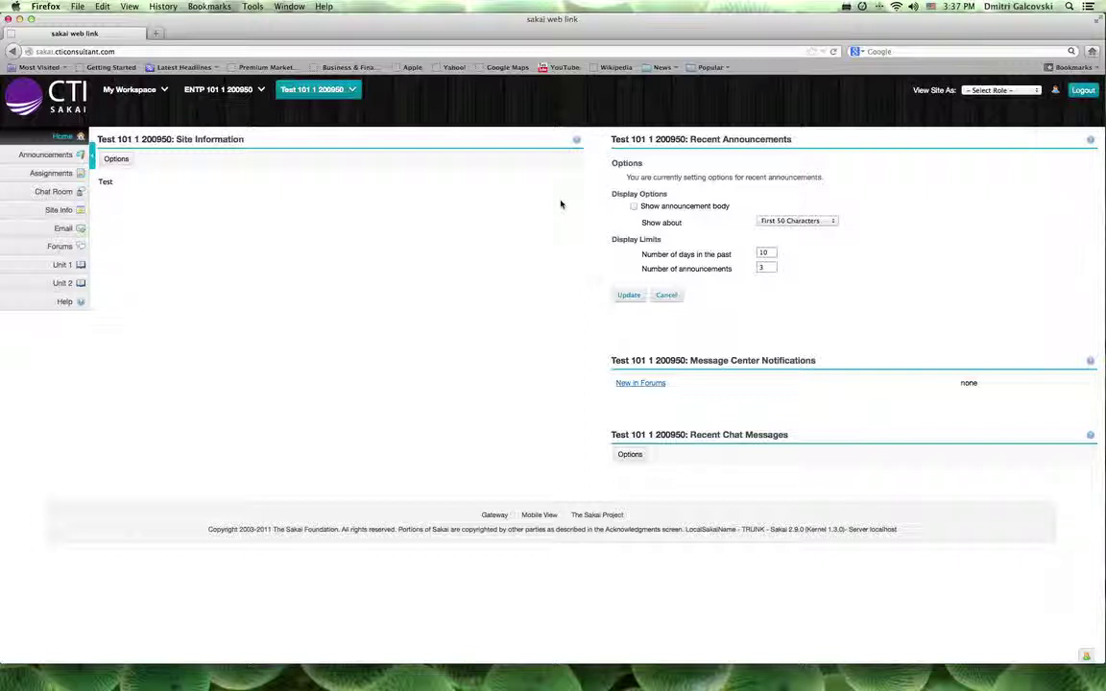
pyautogui.click(633, 207)
pyautogui.click(624, 296)
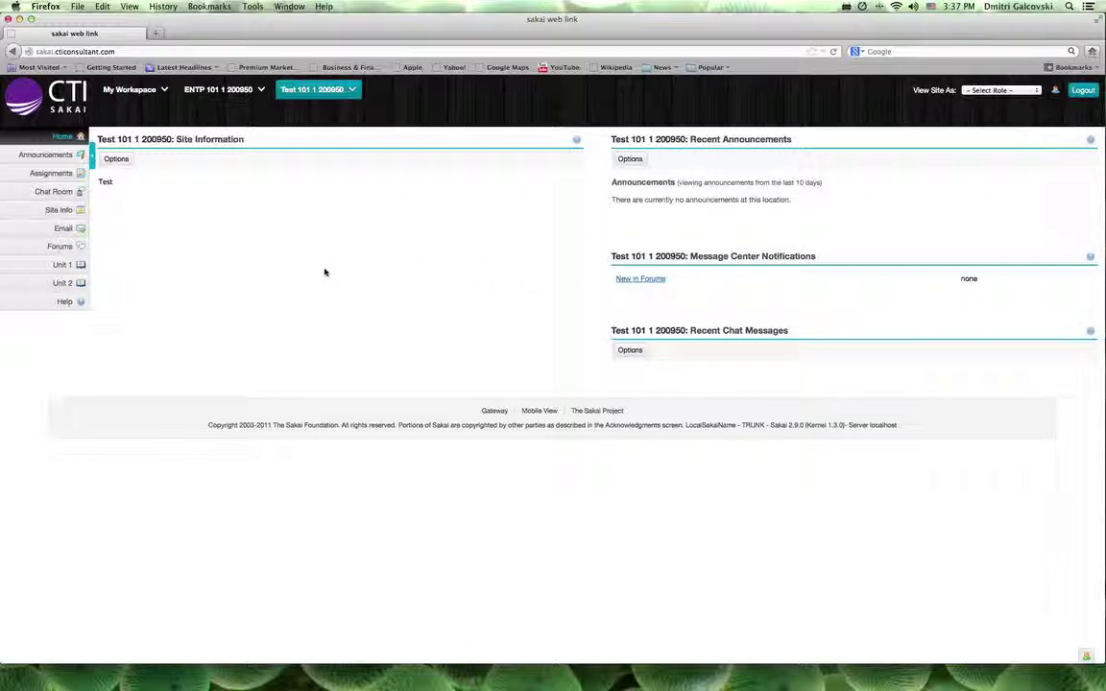
pyautogui.click(55, 156)
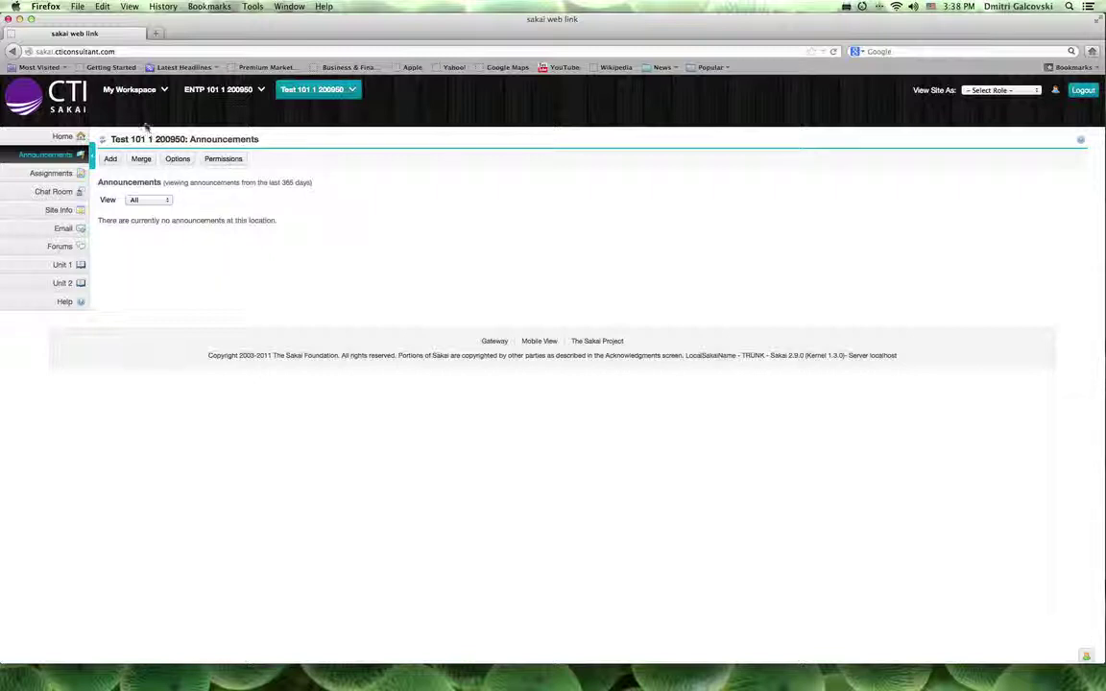
# - Post an announcement titled Welcome with body 'Welcome to TEST 101-1'
pyautogui.click(110, 158)
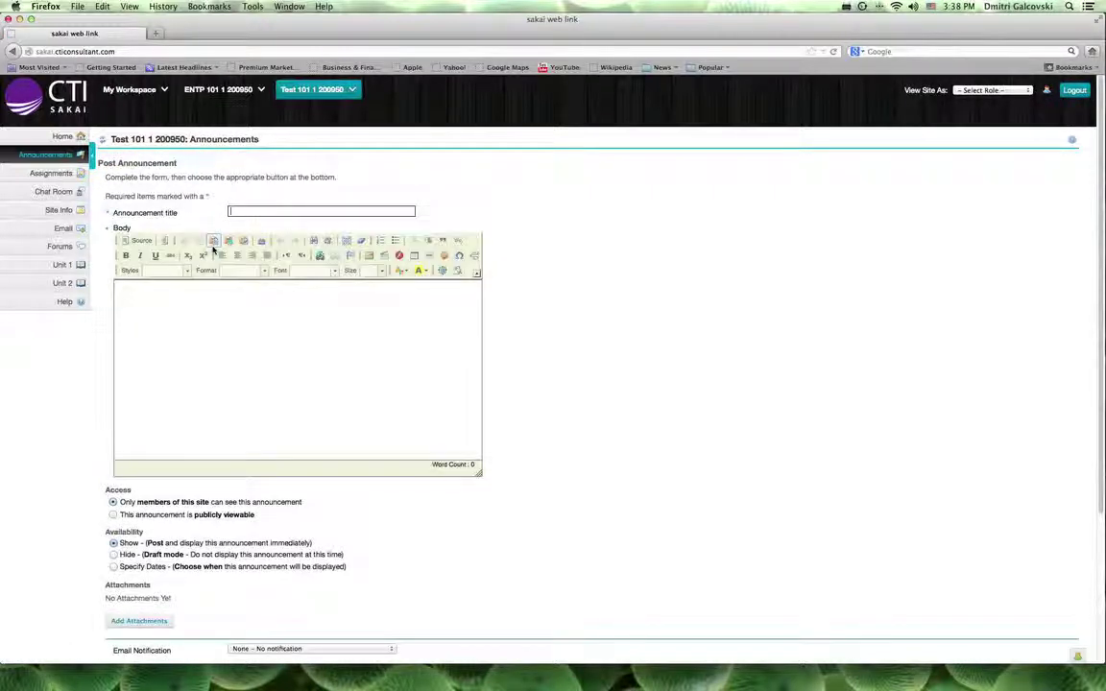
pyautogui.click(249, 211)
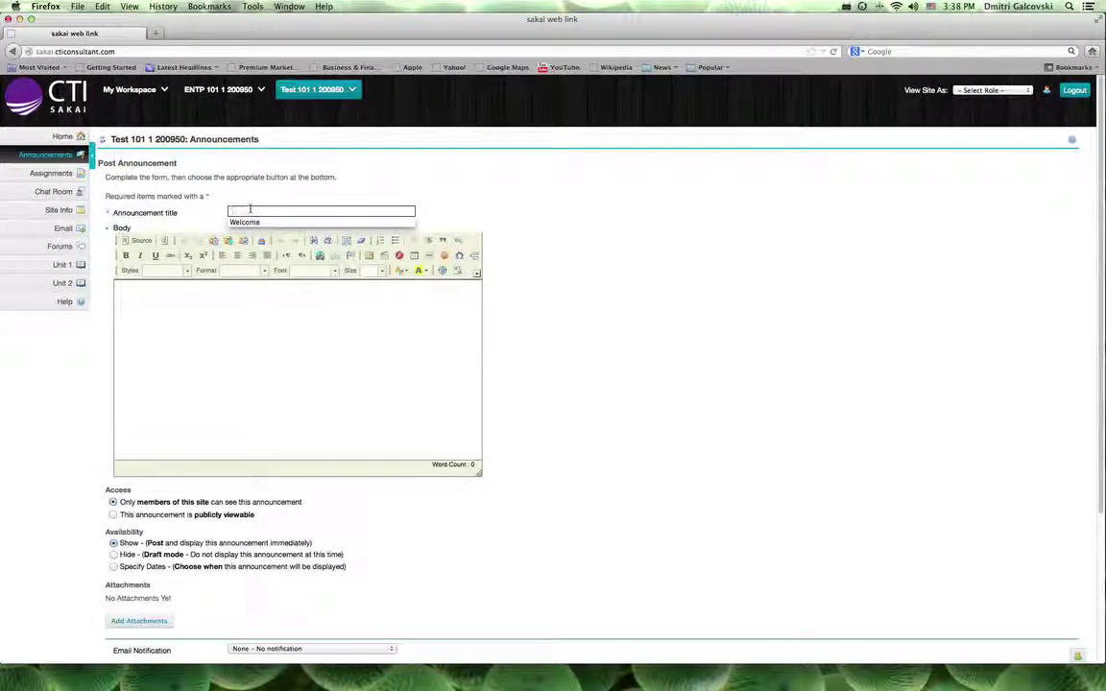
pyautogui.click(245, 222)
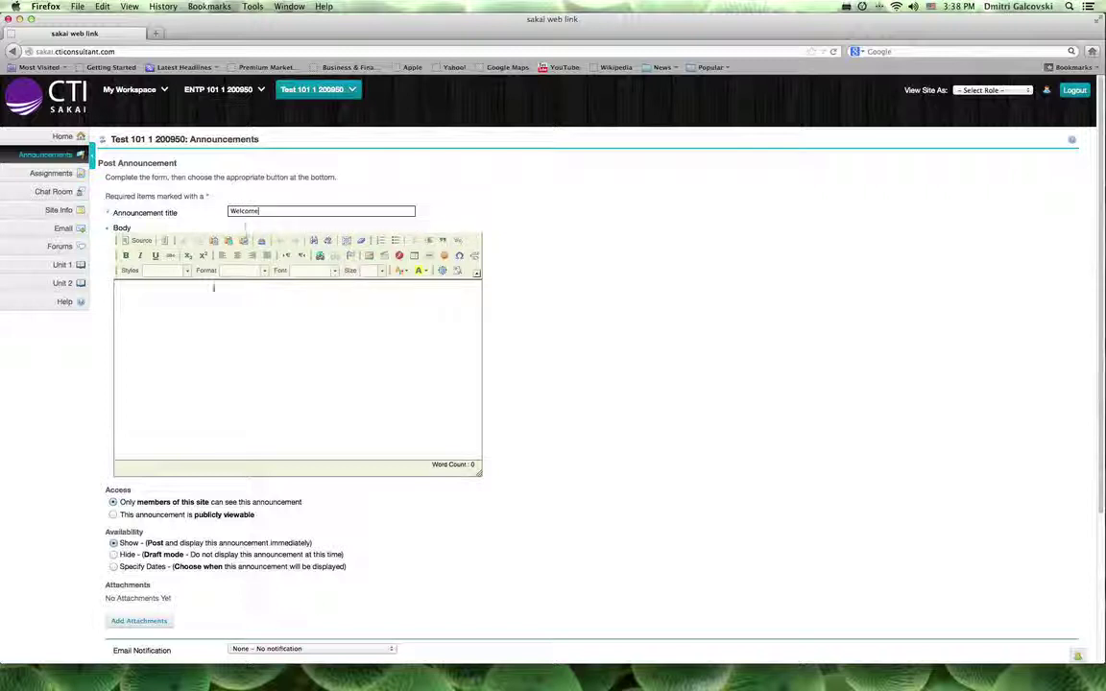
pyautogui.click(193, 320)
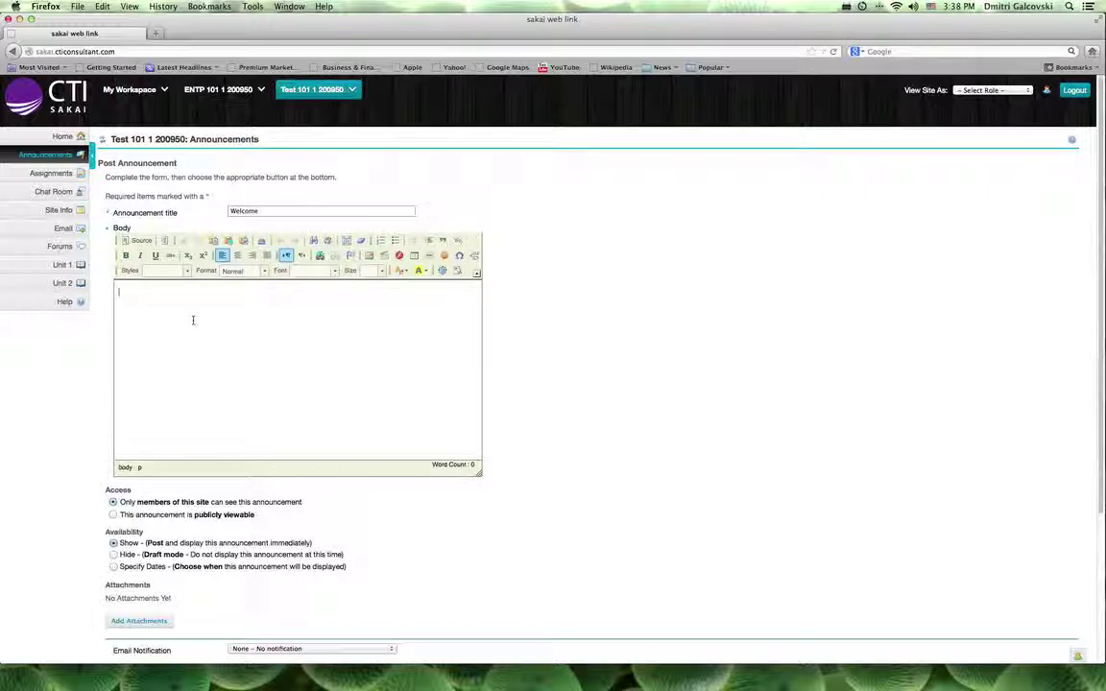
pyautogui.write('Welcome')
pyautogui.write(' to Th')
pyautogui.write('ST 1')
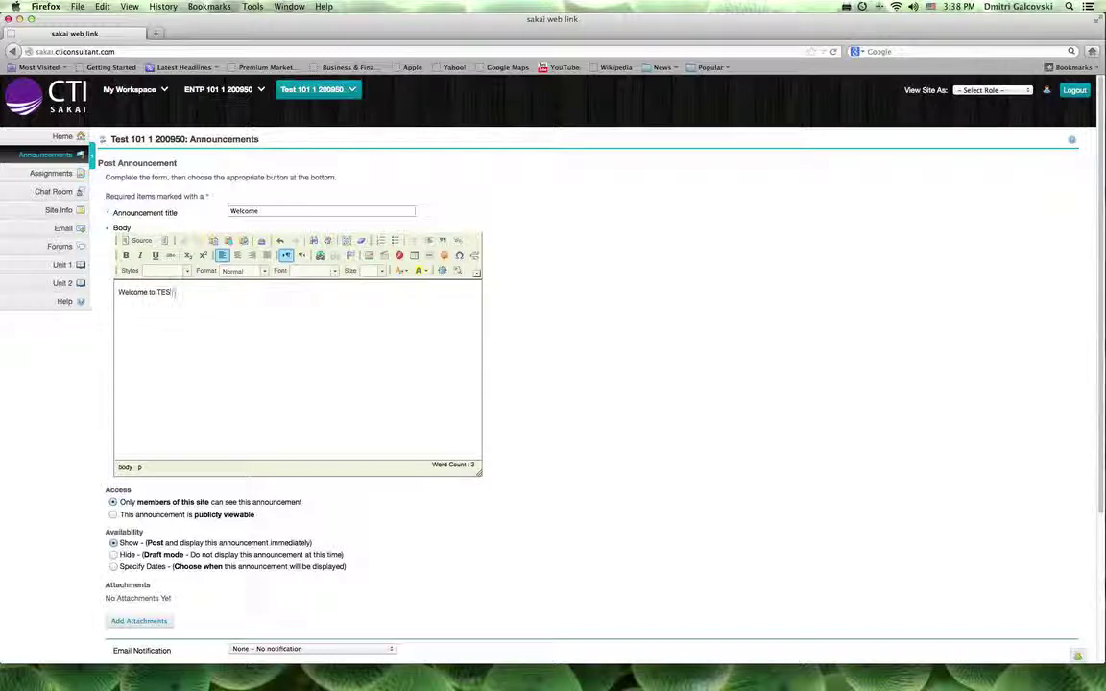
pyautogui.write('01-1')
pyautogui.scroll(-2, 288, 380)
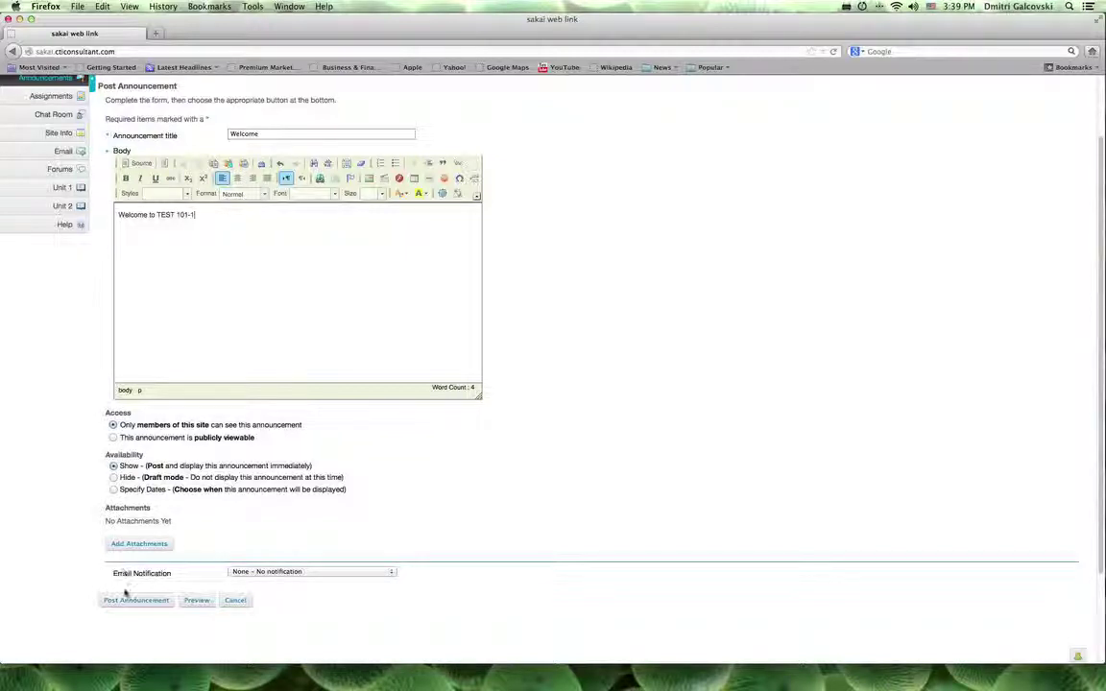
pyautogui.click(125, 601)
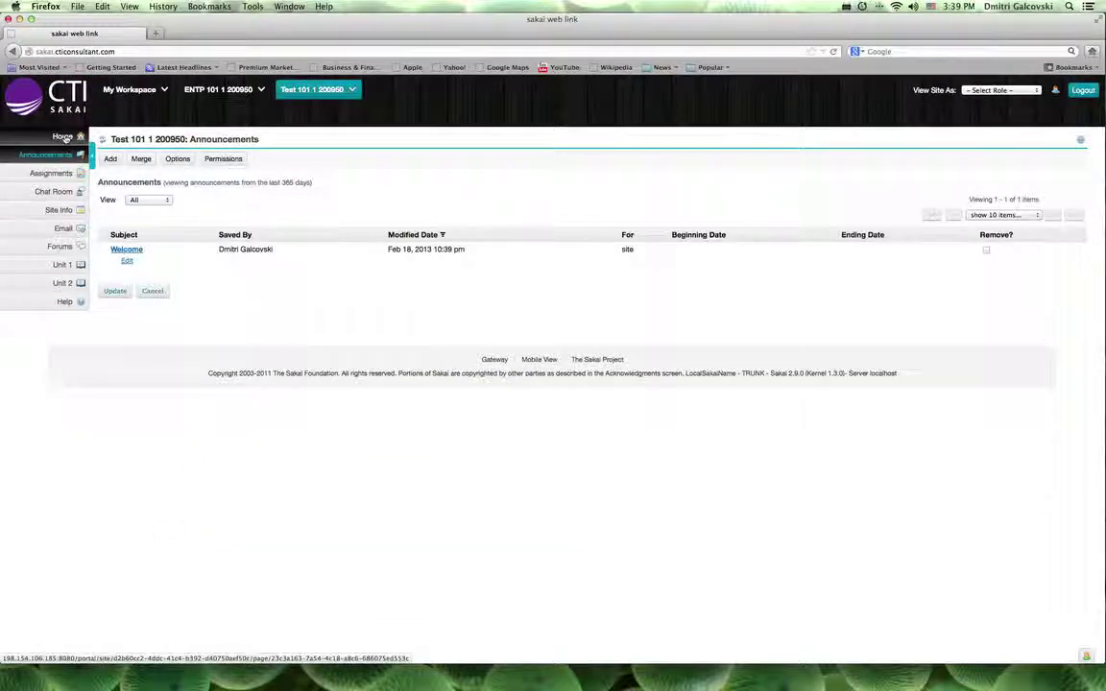
# - Go from the site Home page to the Assignments tool
pyautogui.click(64, 137)
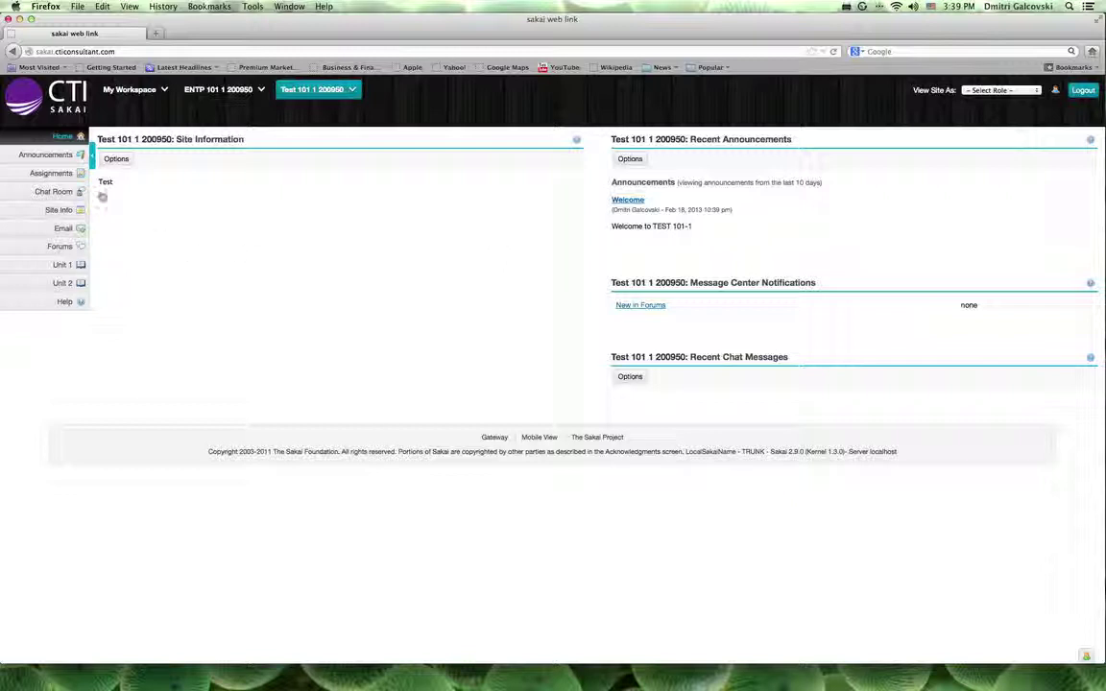
pyautogui.click(51, 173)
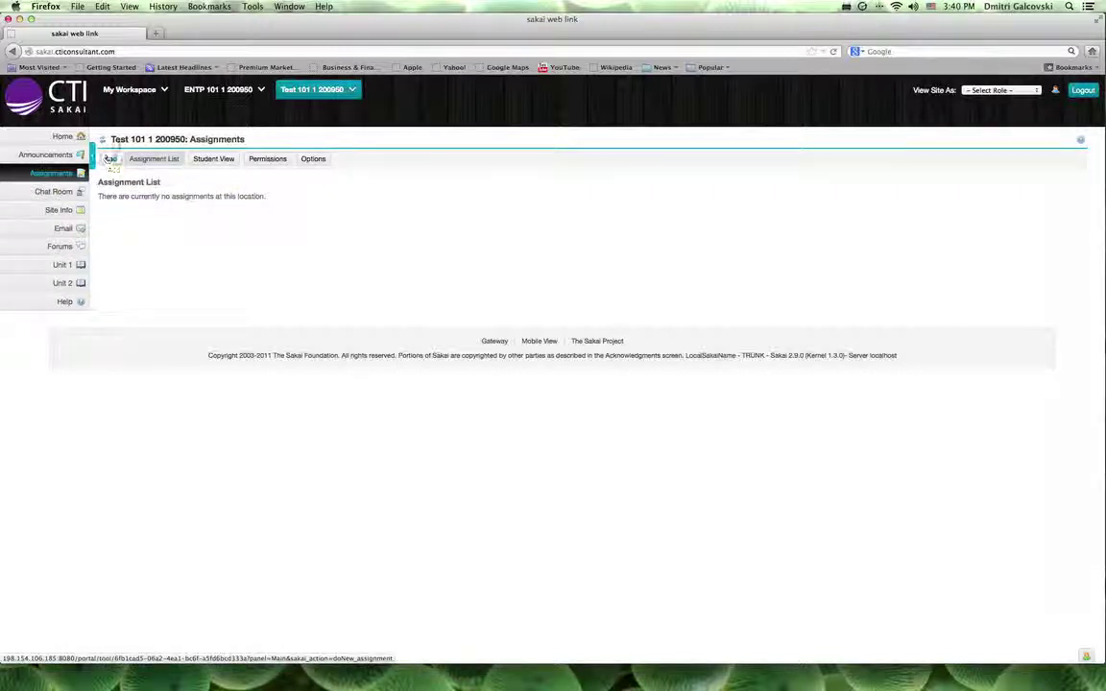
# - Add Tests & Quizzes through Site Info's Edit Tools, then return to Assignments
pyautogui.click(56, 212)
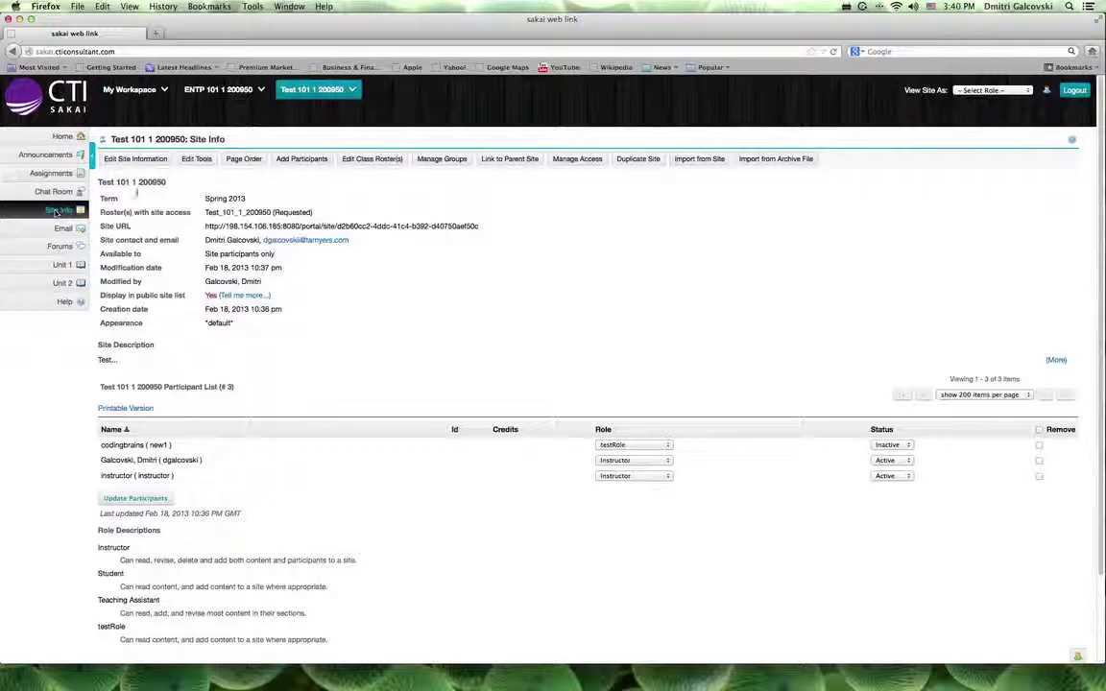
pyautogui.click(197, 159)
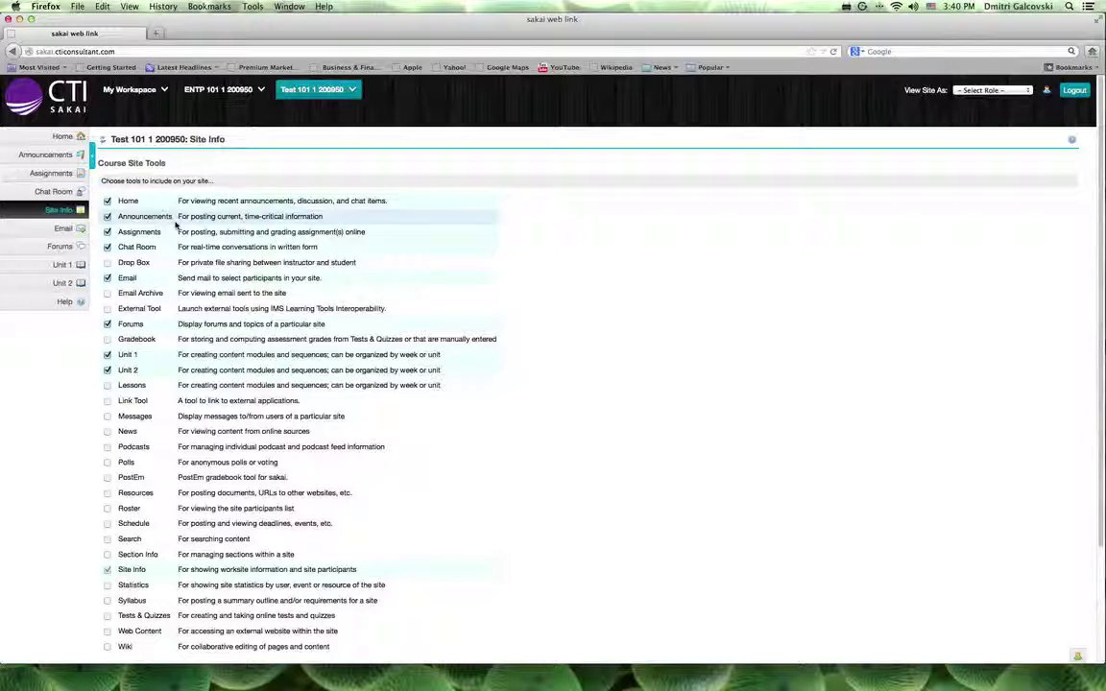
pyautogui.scroll(-1, 160, 245)
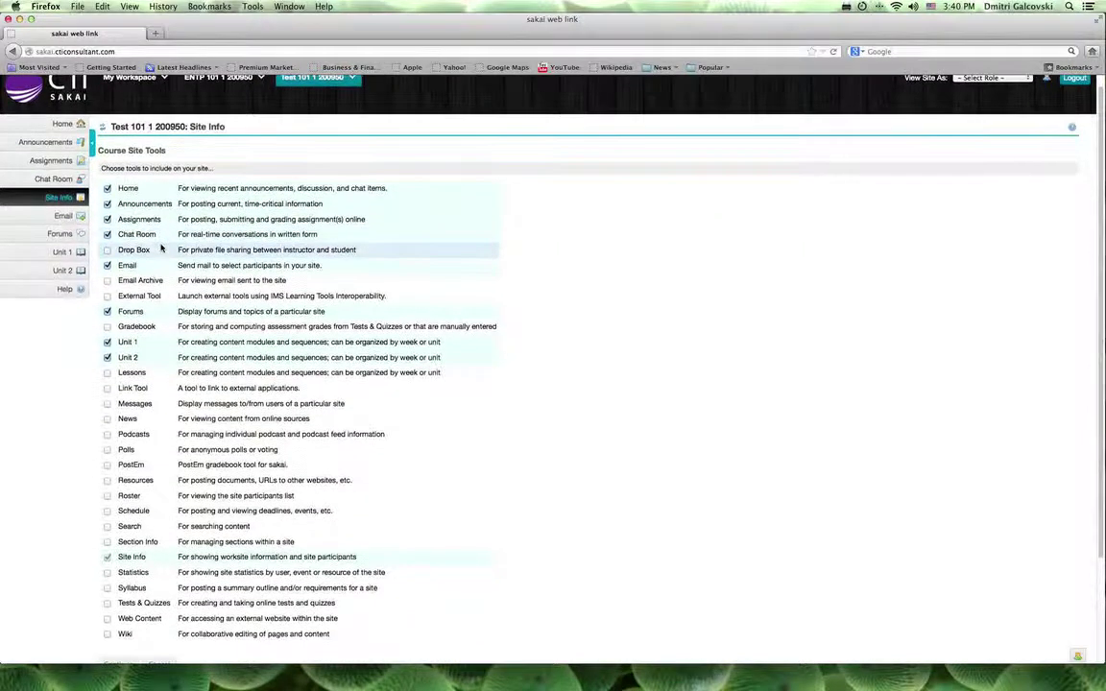
pyautogui.scroll(-1, 161, 248)
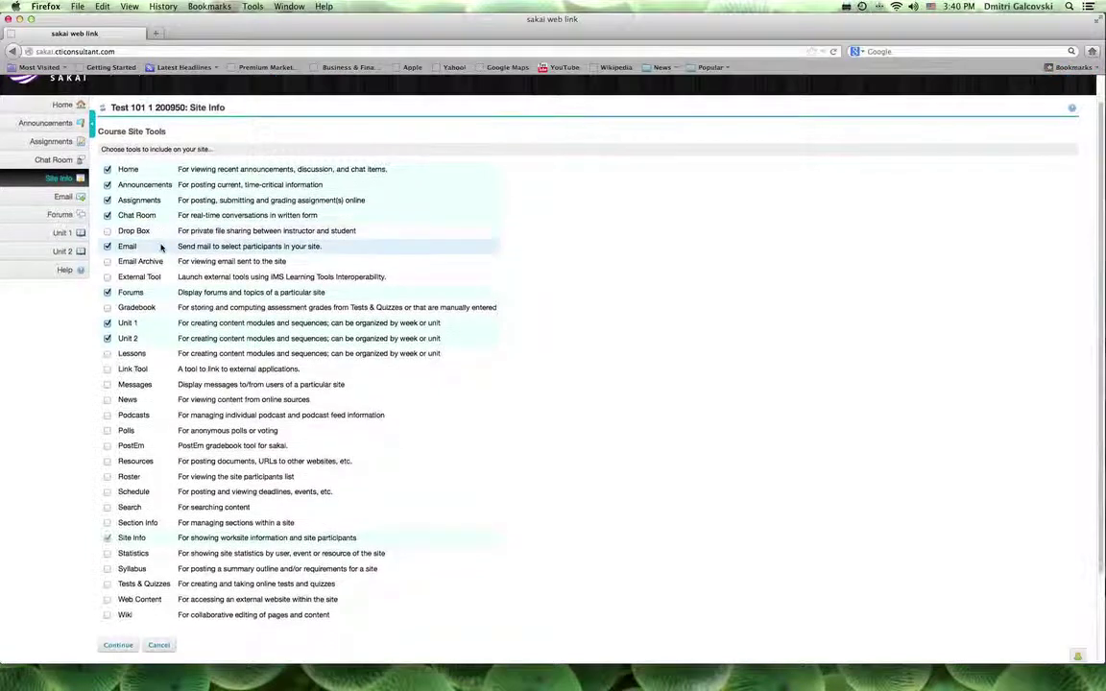
pyautogui.click(108, 584)
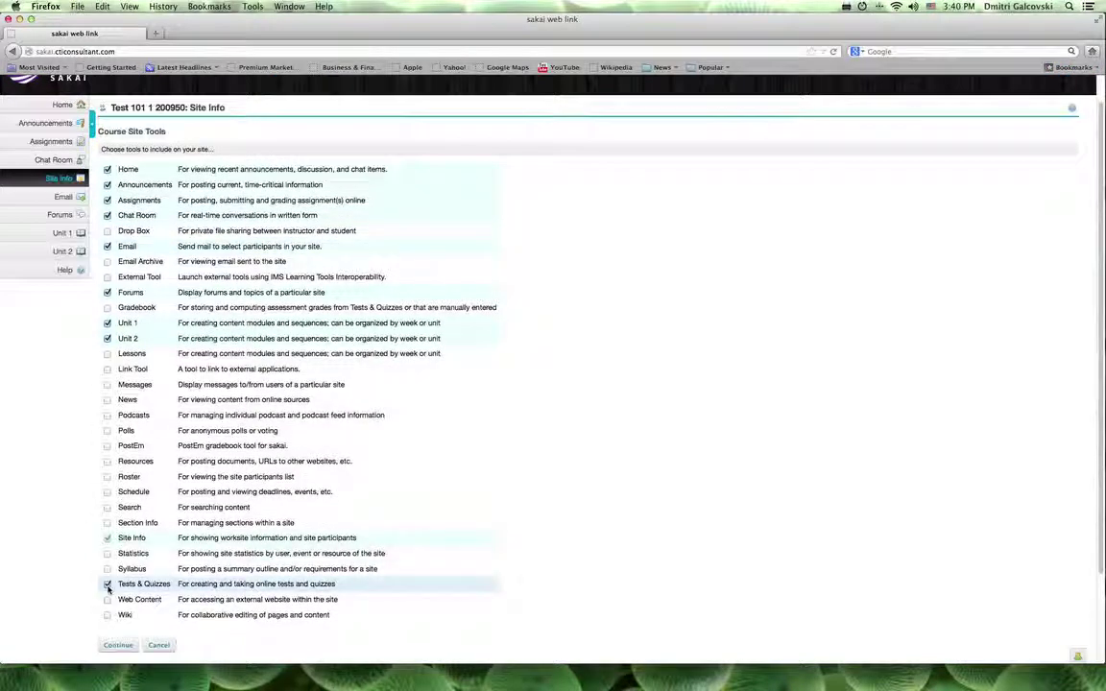
pyautogui.click(116, 645)
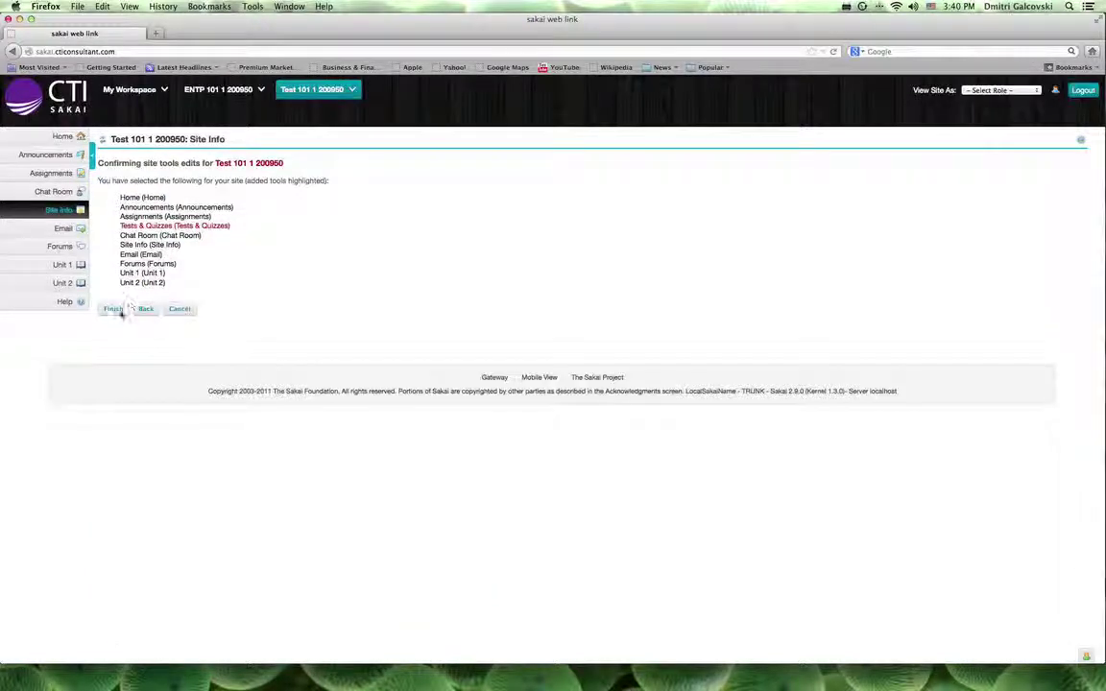
pyautogui.click(115, 310)
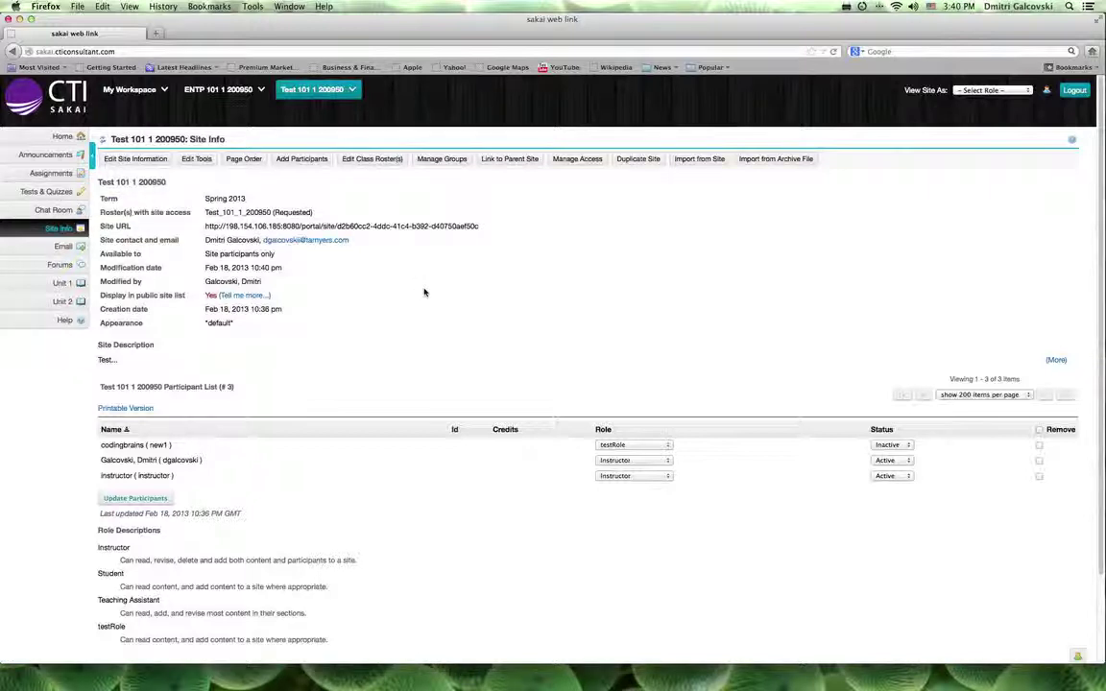
pyautogui.click(56, 178)
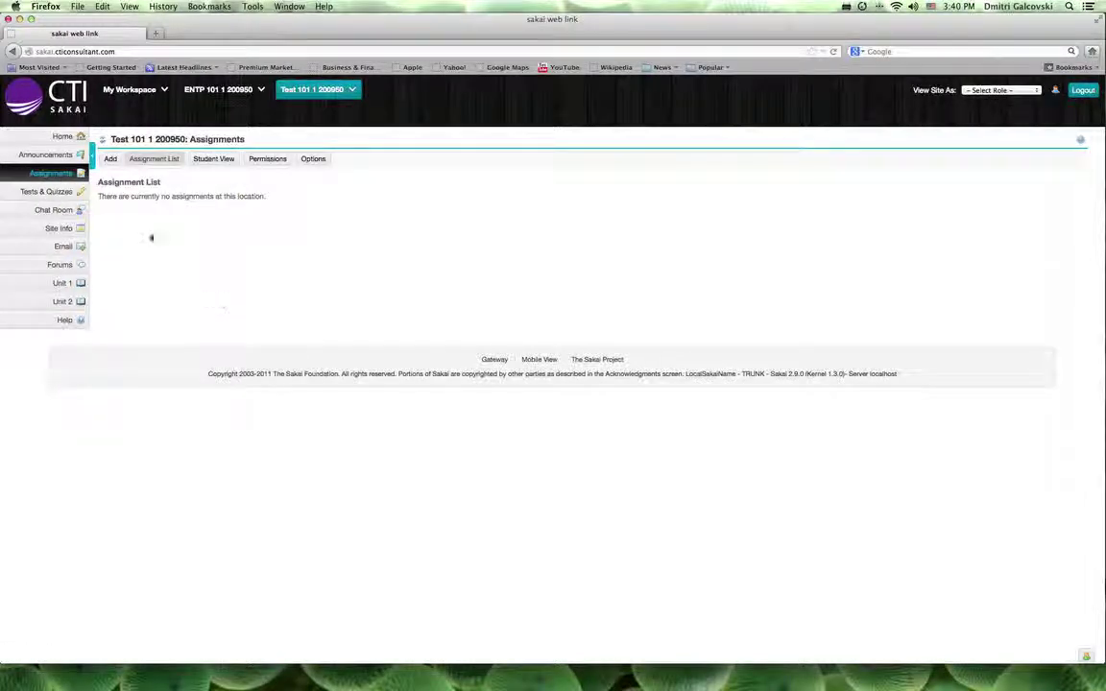
# - Start a new assignment with Non-electronic submissions and an open-date announcement
pyautogui.click(110, 161)
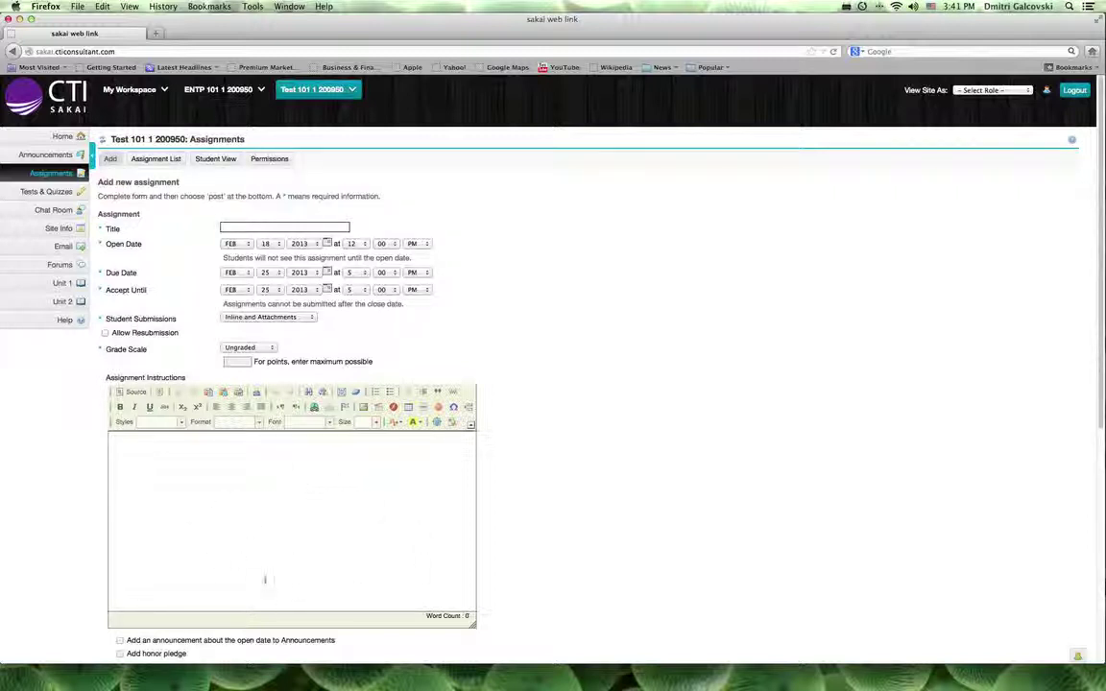
pyautogui.click(309, 317)
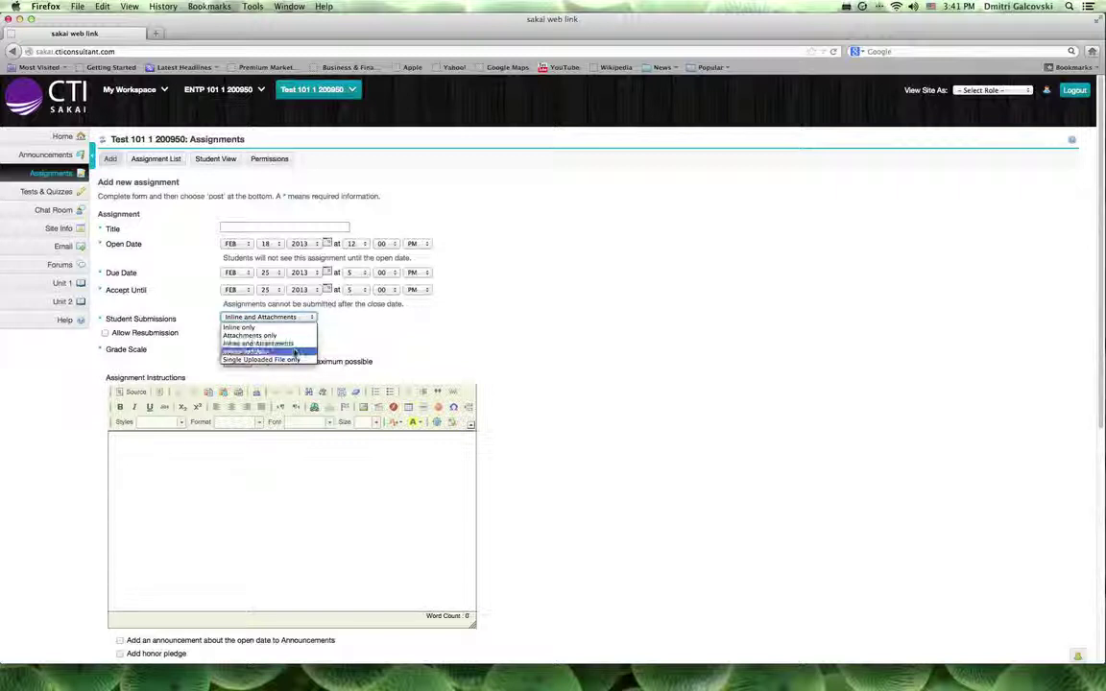
pyautogui.click(295, 352)
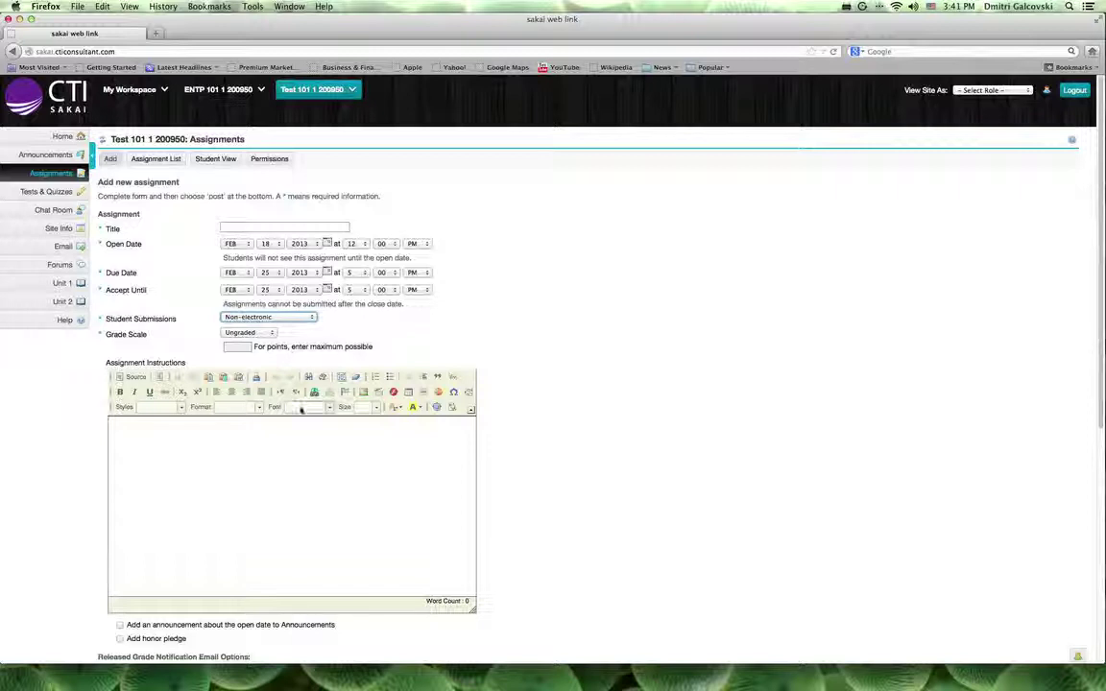
pyautogui.scroll(-2, 288, 515)
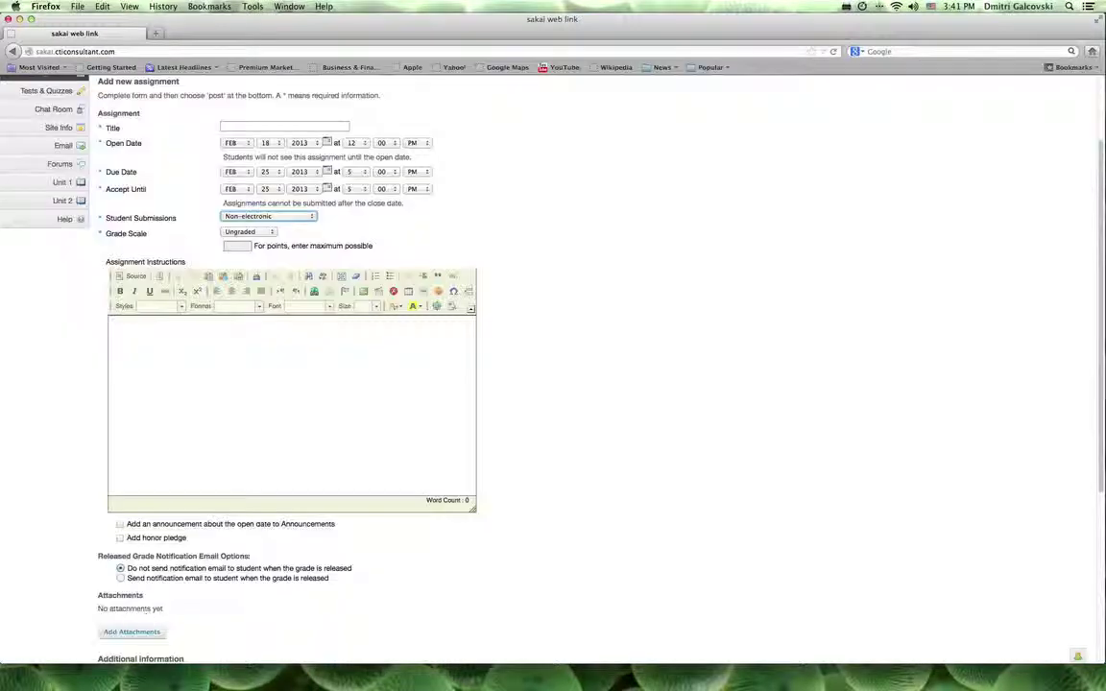
pyautogui.click(120, 524)
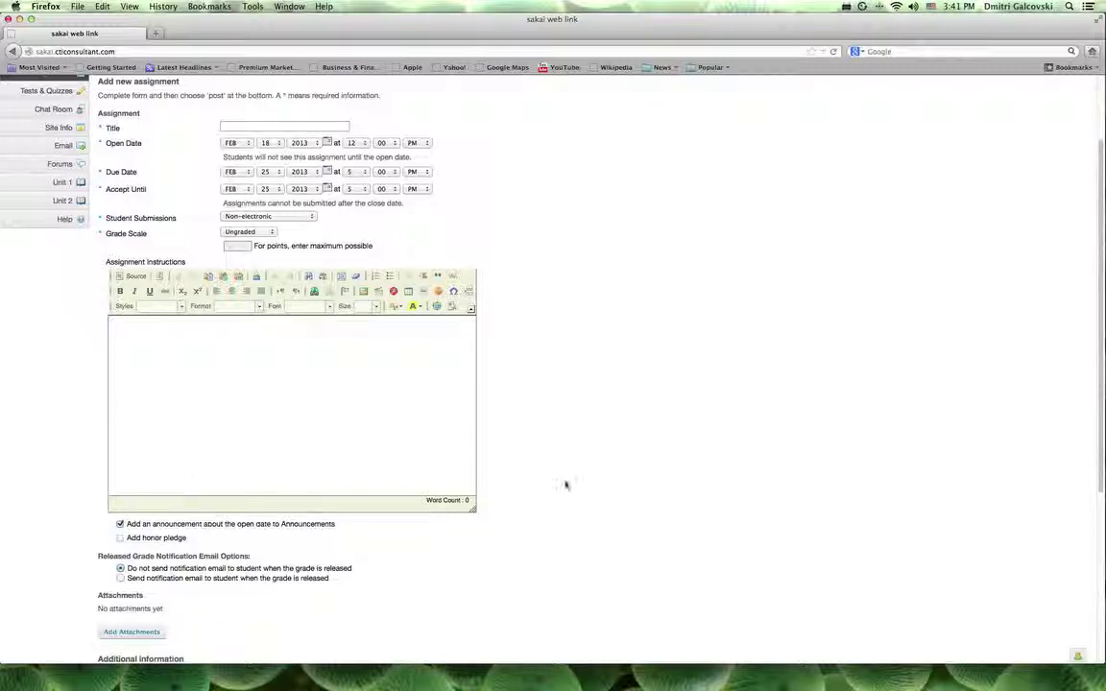
pyautogui.scroll(-5, 566, 484)
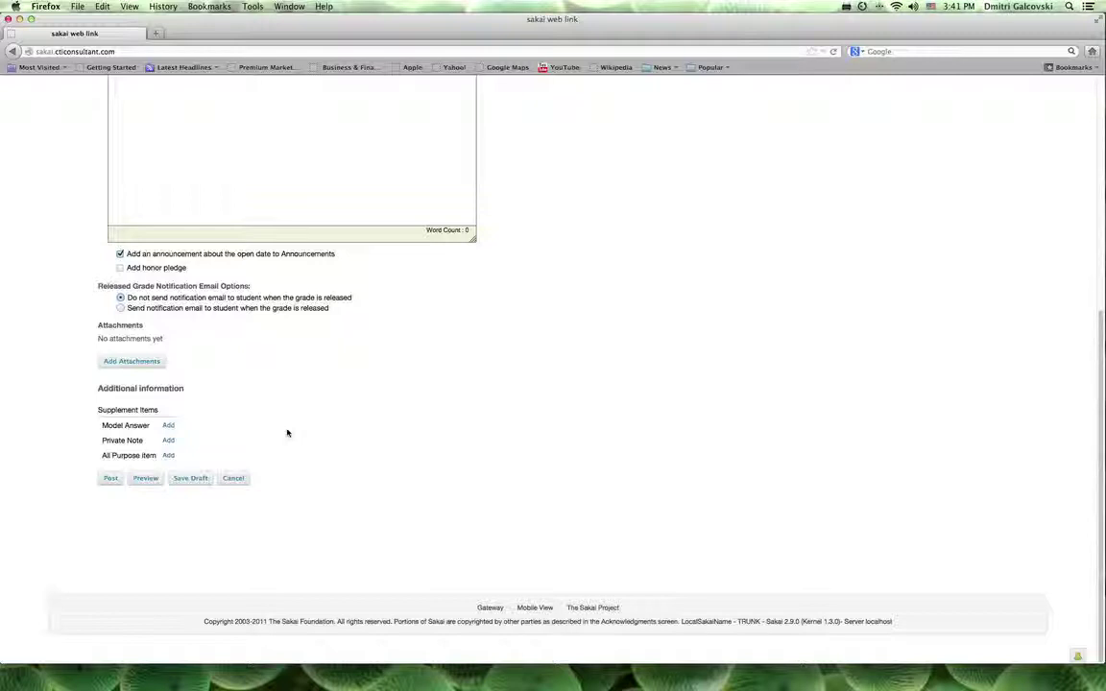
pyautogui.scroll(5, 286, 433)
pyautogui.scroll(2, 286, 433)
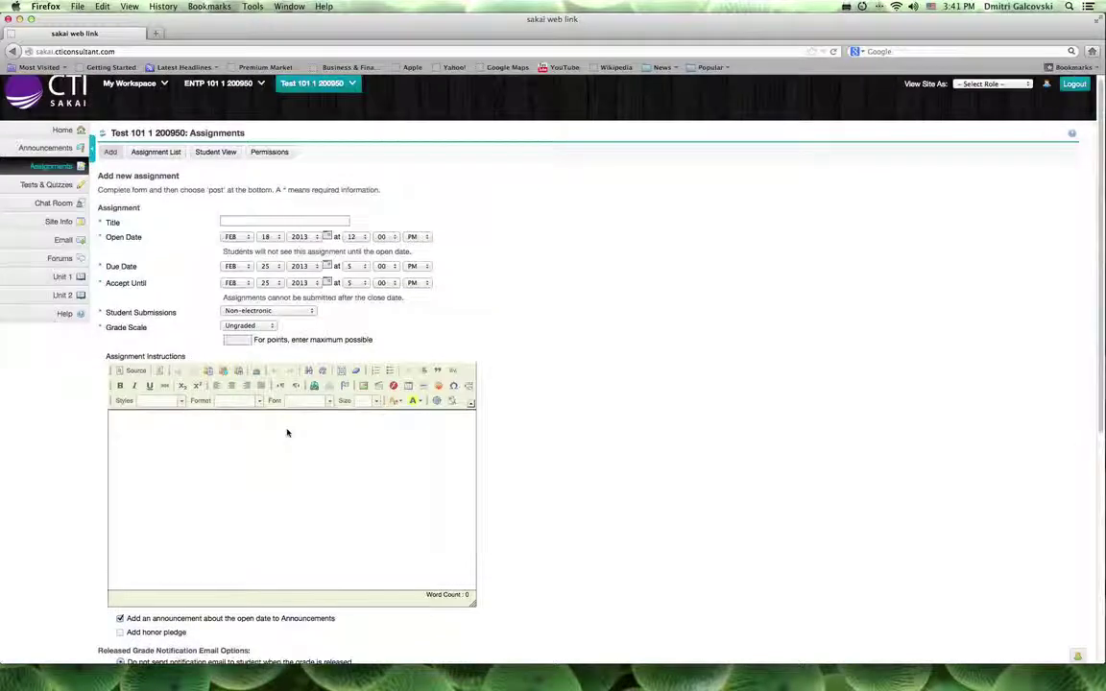
# - Give the assignment title Test and instructions Test, then post it
pyautogui.click(254, 226)
pyautogui.write('Test')
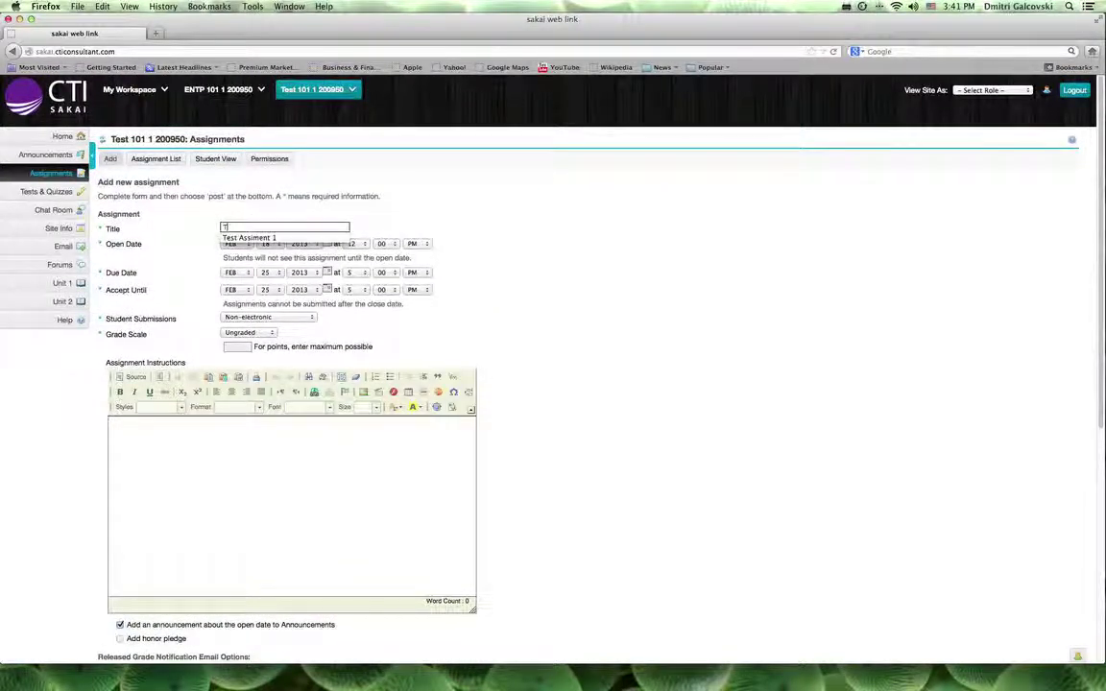
pyautogui.click(518, 346)
pyautogui.click(270, 455)
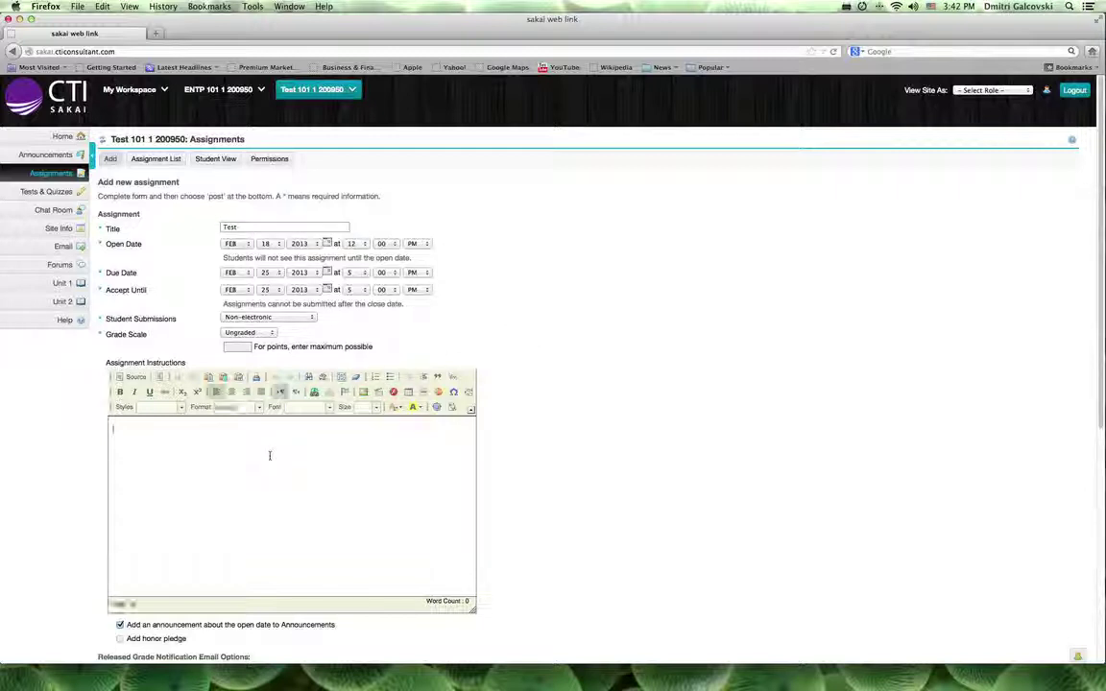
pyautogui.write('Test')
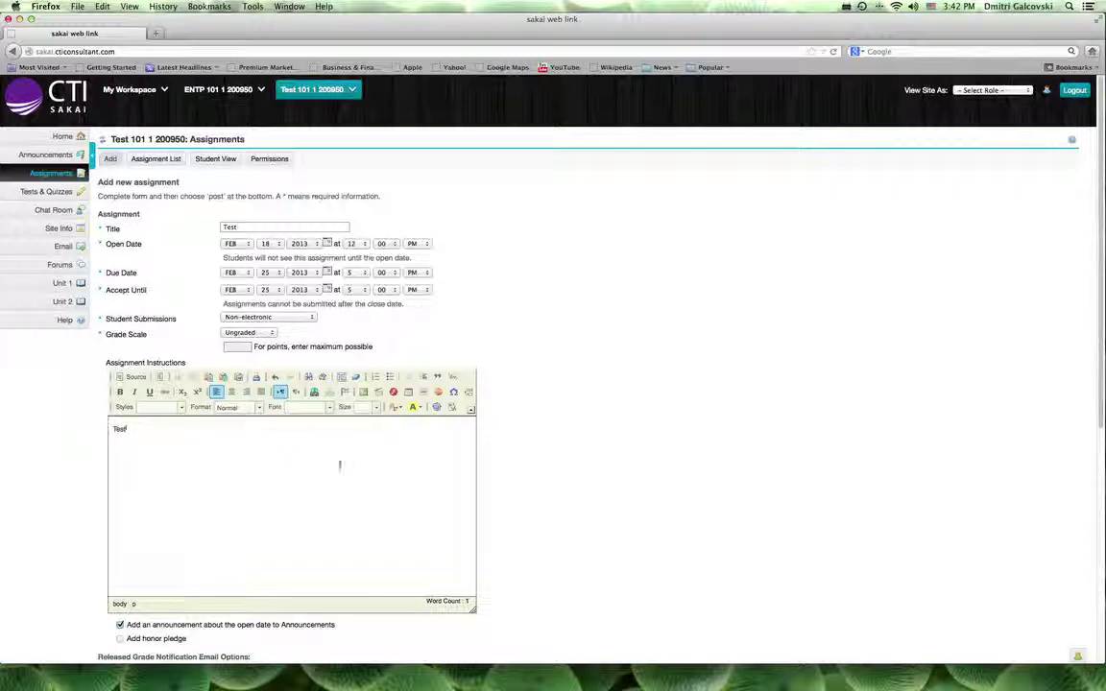
pyautogui.click(542, 490)
pyautogui.scroll(-5, 543, 494)
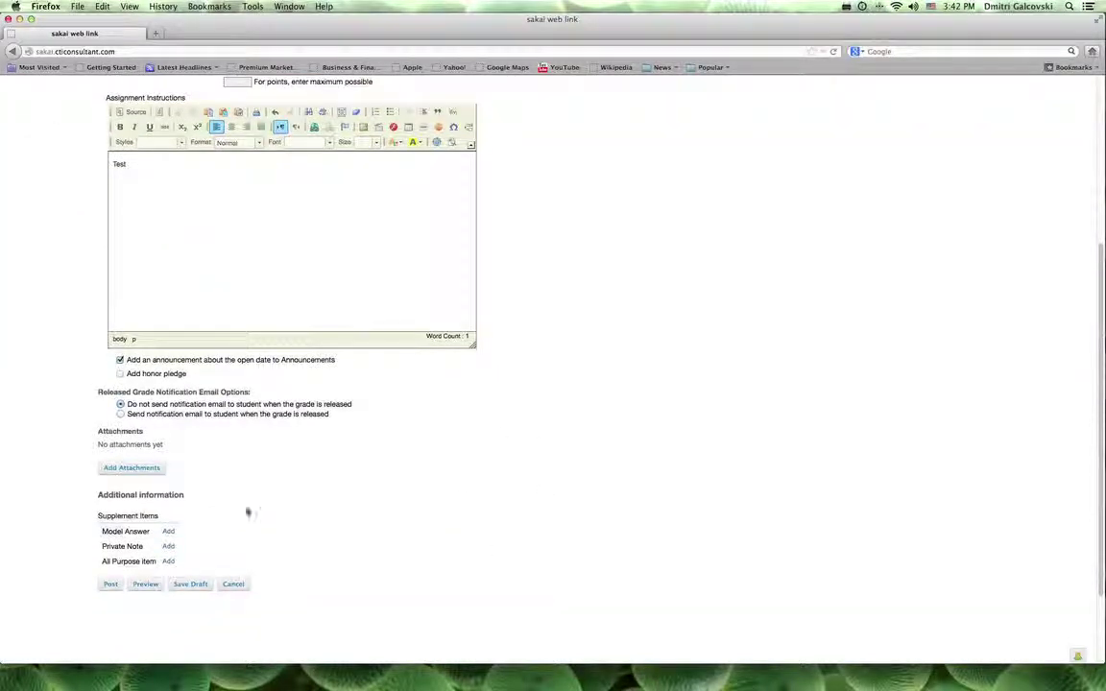
pyautogui.click(110, 583)
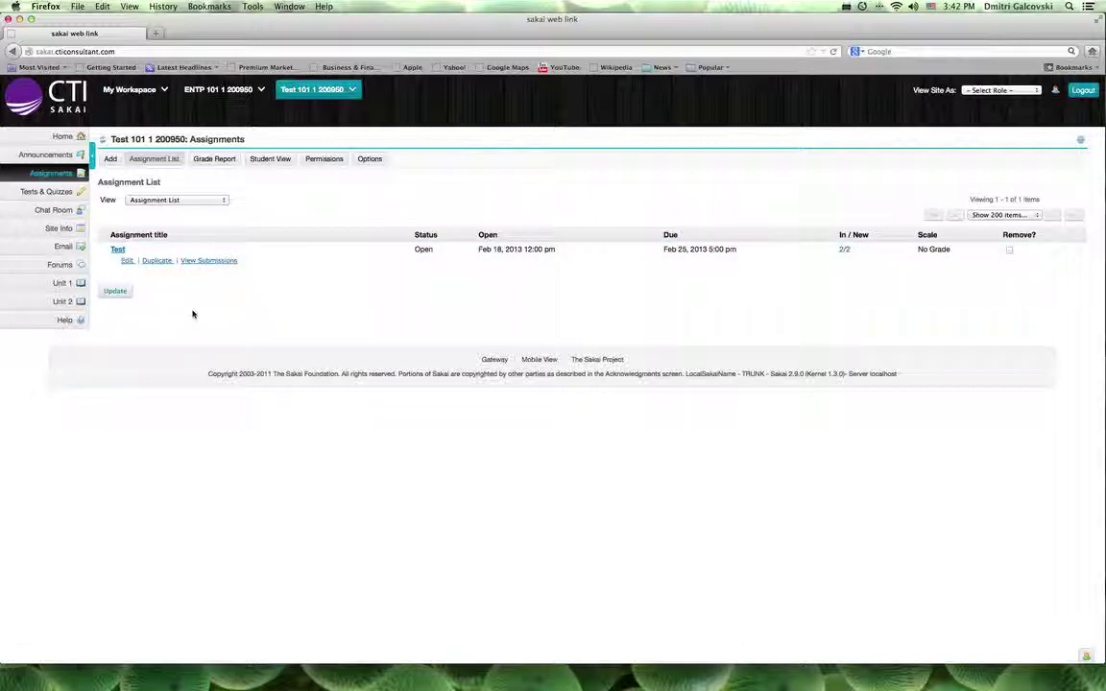
# - Open the Test 101 site's Main Chat Room, which shows 0 messages
pyautogui.click(50, 211)
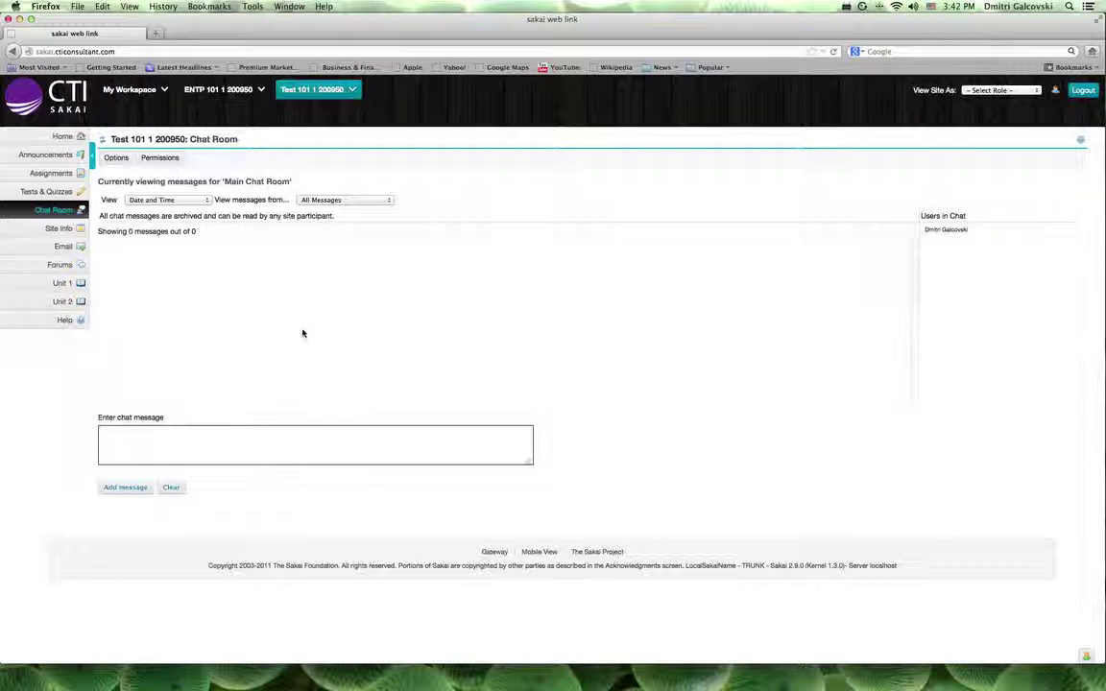
# - Open the course Email tool with an empty compose form
pyautogui.click(64, 247)
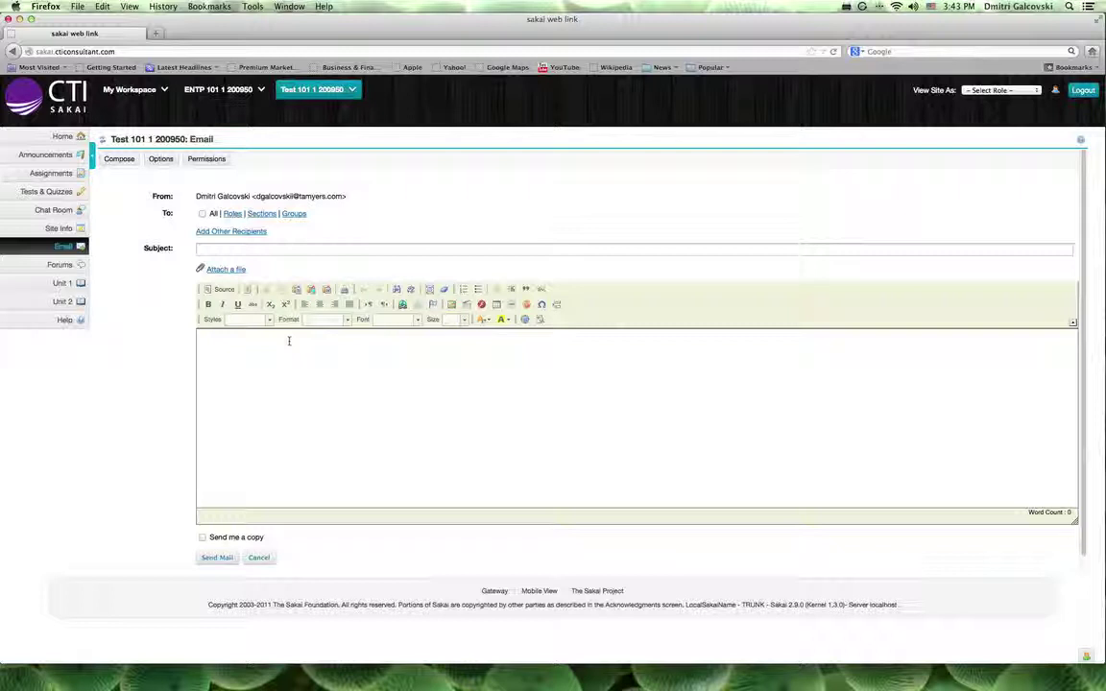
# - Tick All, expand and tick the Instructor role, then clear both recipient selections
pyautogui.click(204, 214)
pyautogui.click(238, 216)
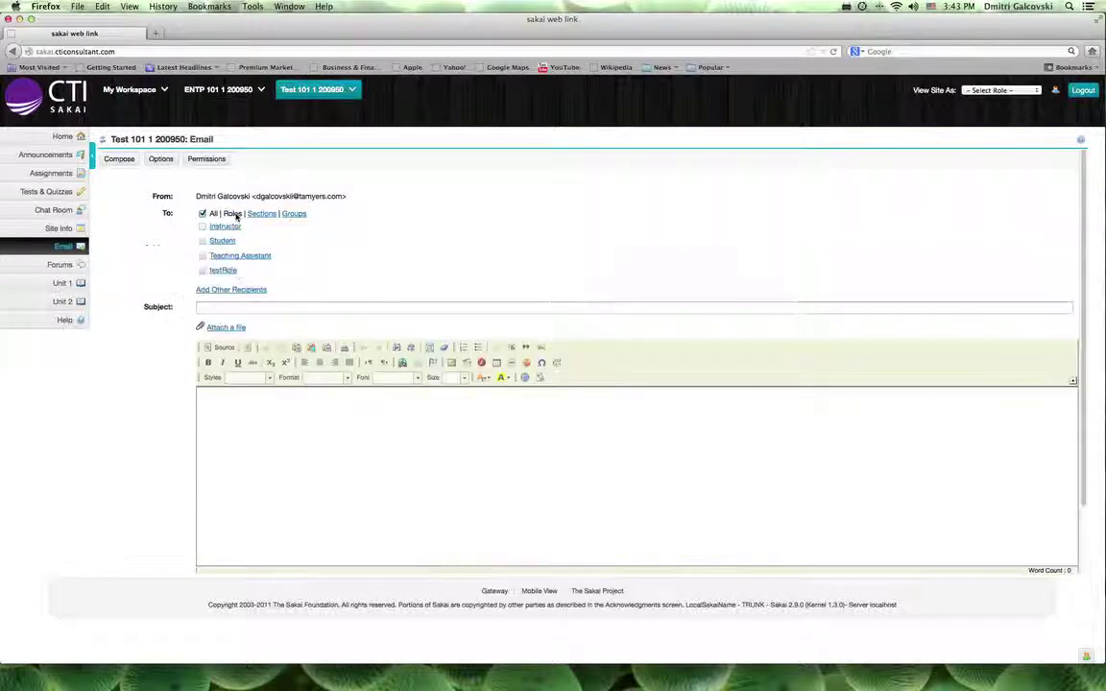
pyautogui.click(227, 227)
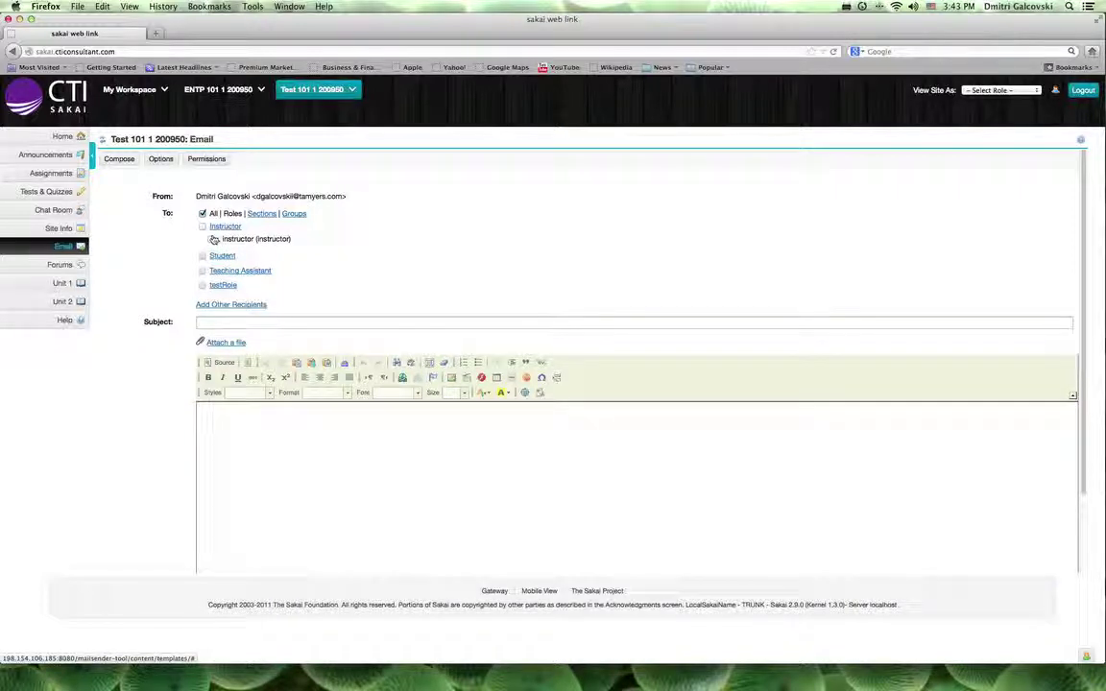
pyautogui.click(211, 240)
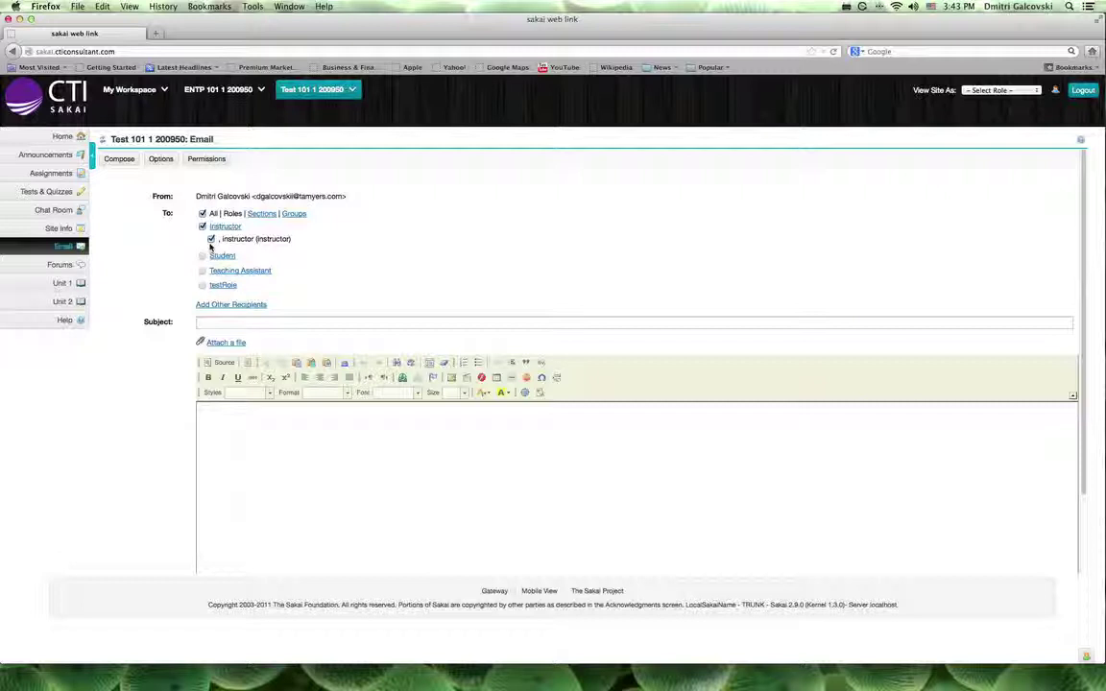
pyautogui.click(202, 256)
pyautogui.click(201, 226)
pyautogui.click(203, 256)
# - Pass through Forums and open the Unit 1 Lesson Builder page
pyautogui.click(75, 266)
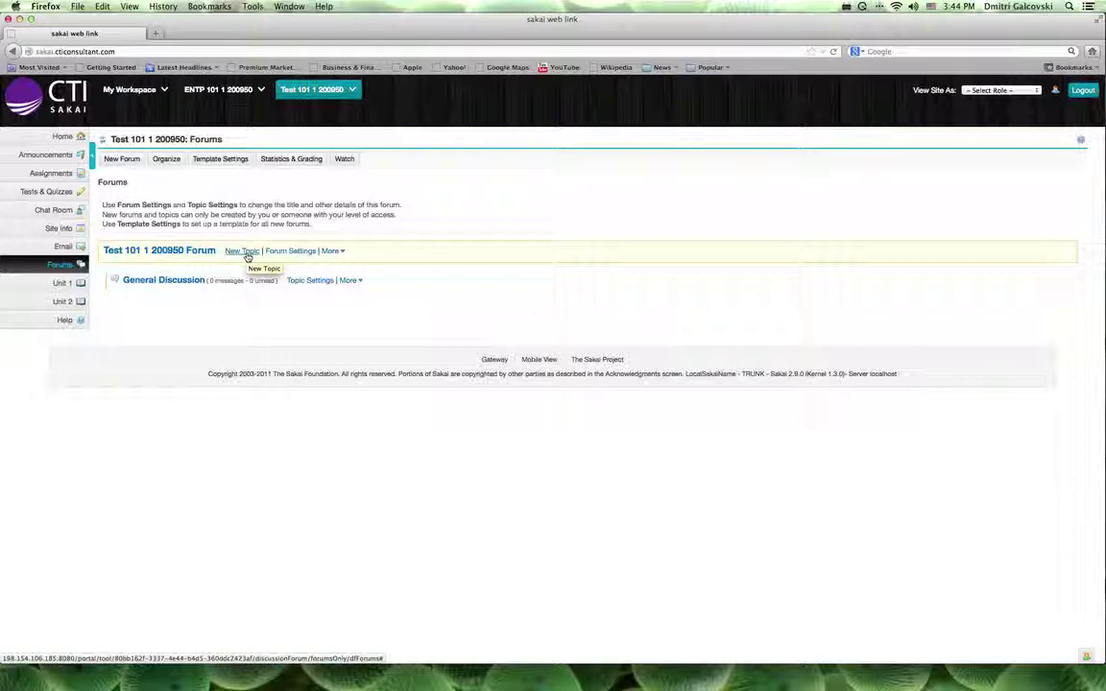
pyautogui.click(64, 283)
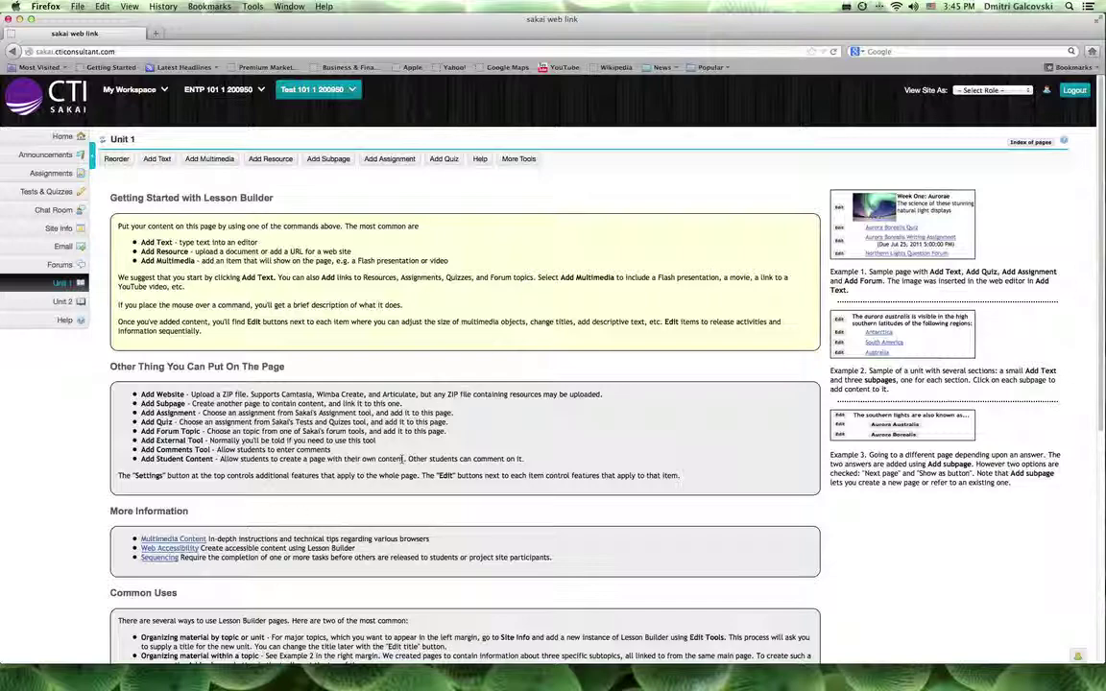
pyautogui.scroll(-5, 290, 437)
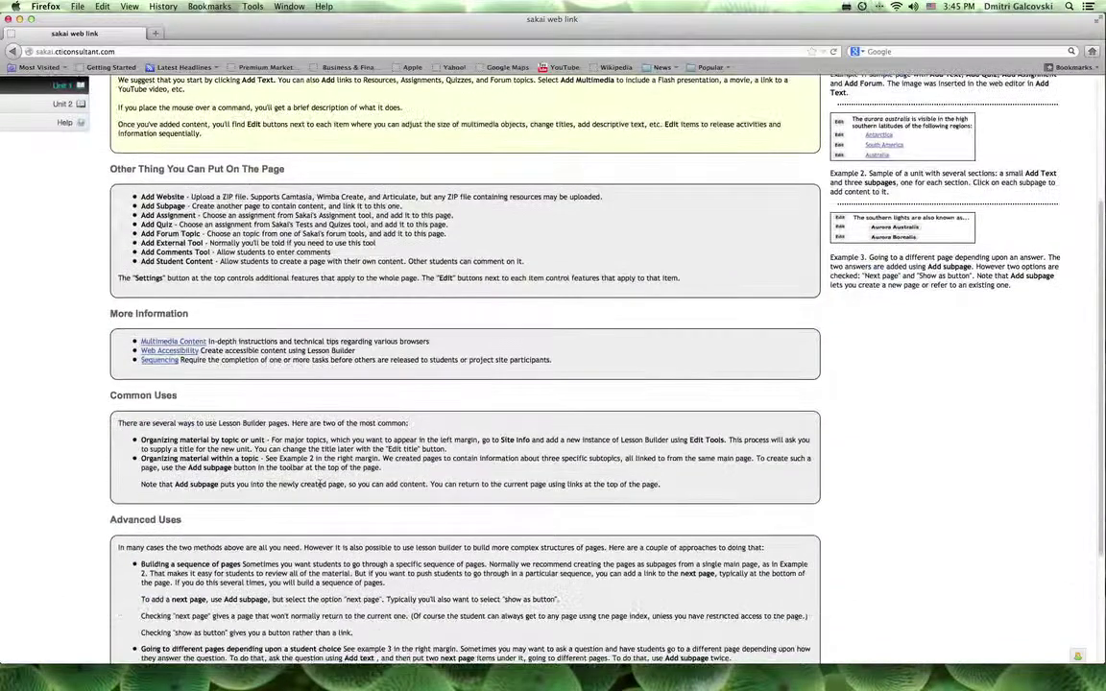
pyautogui.scroll(-2, 320, 484)
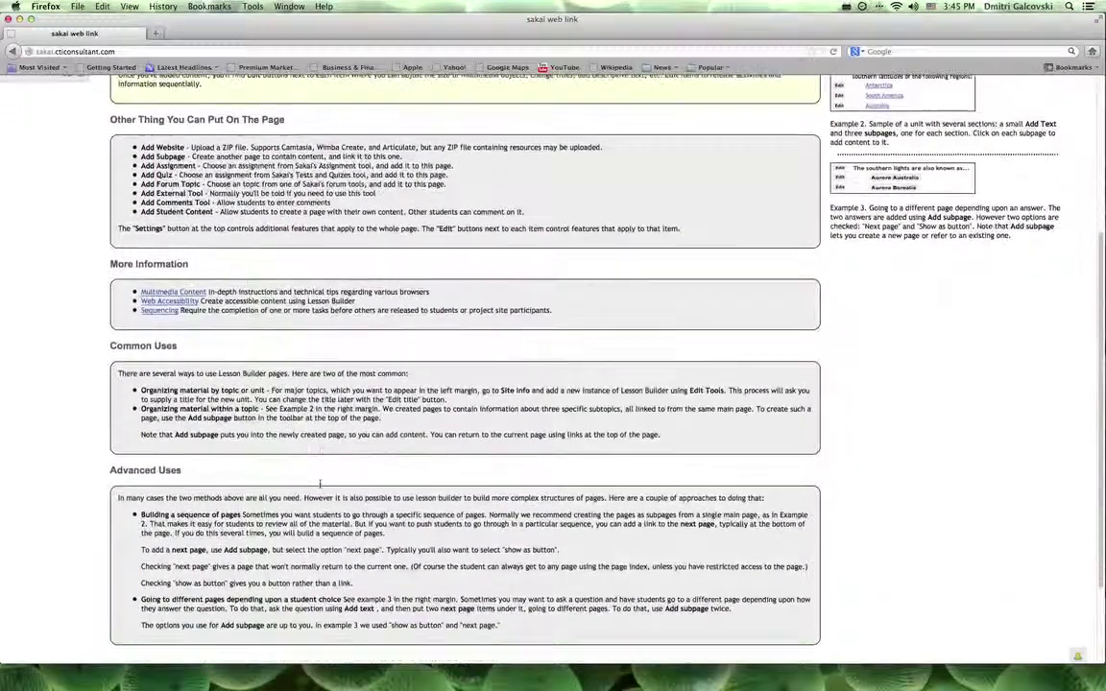
pyautogui.scroll(-4, 320, 483)
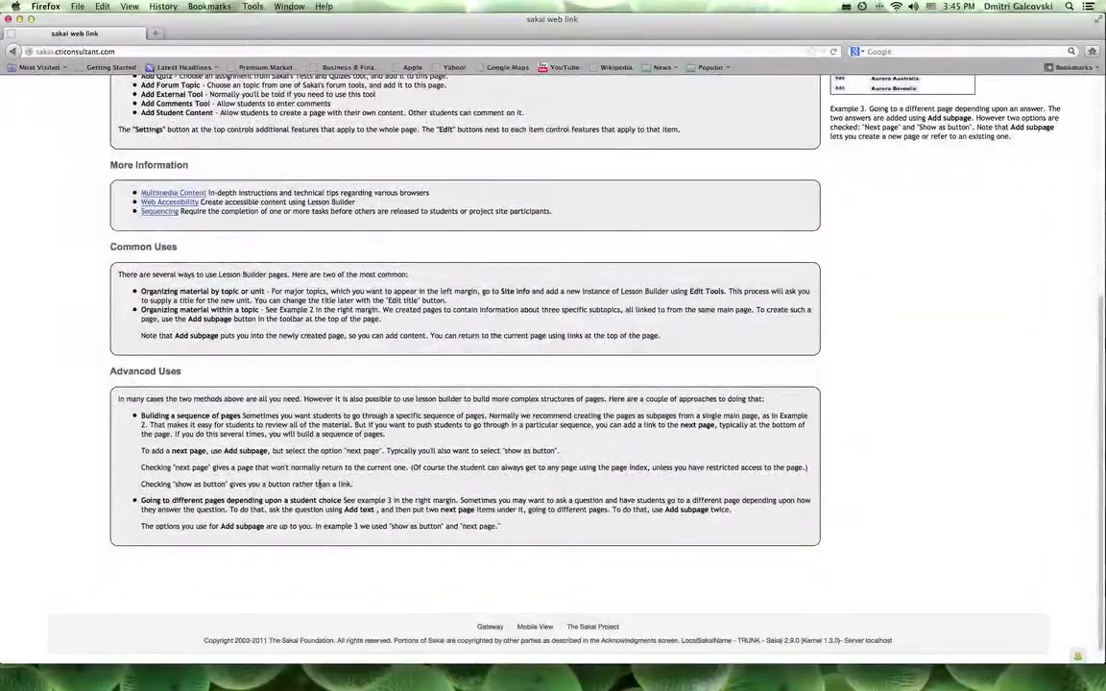
pyautogui.scroll(4, 320, 485)
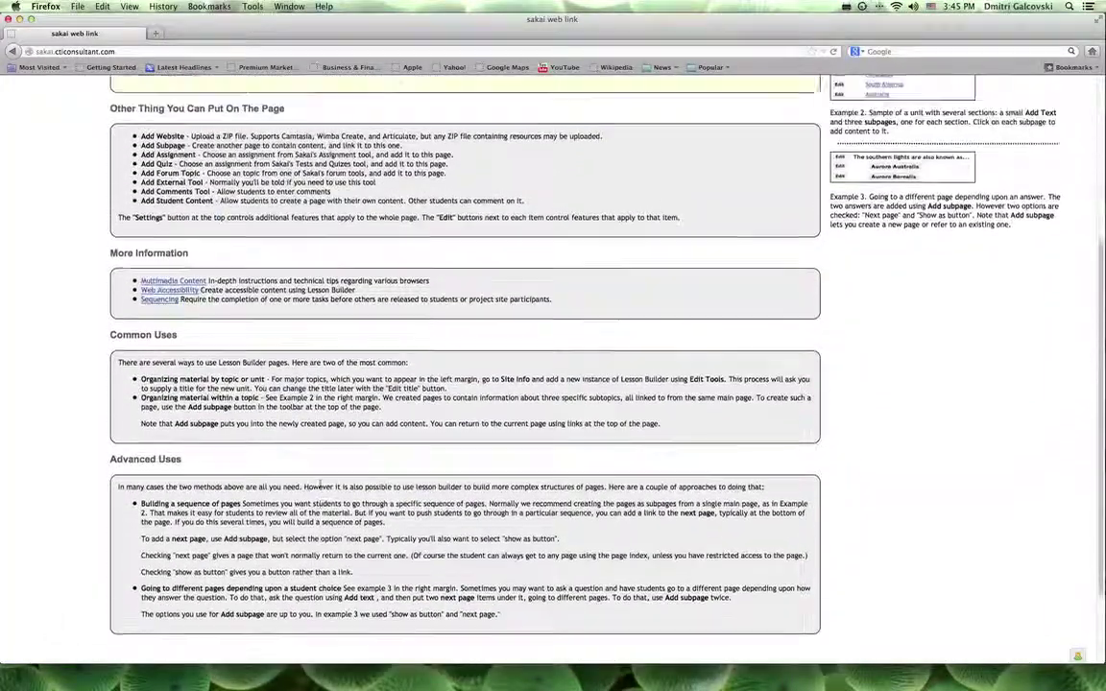
pyautogui.scroll(6, 319, 485)
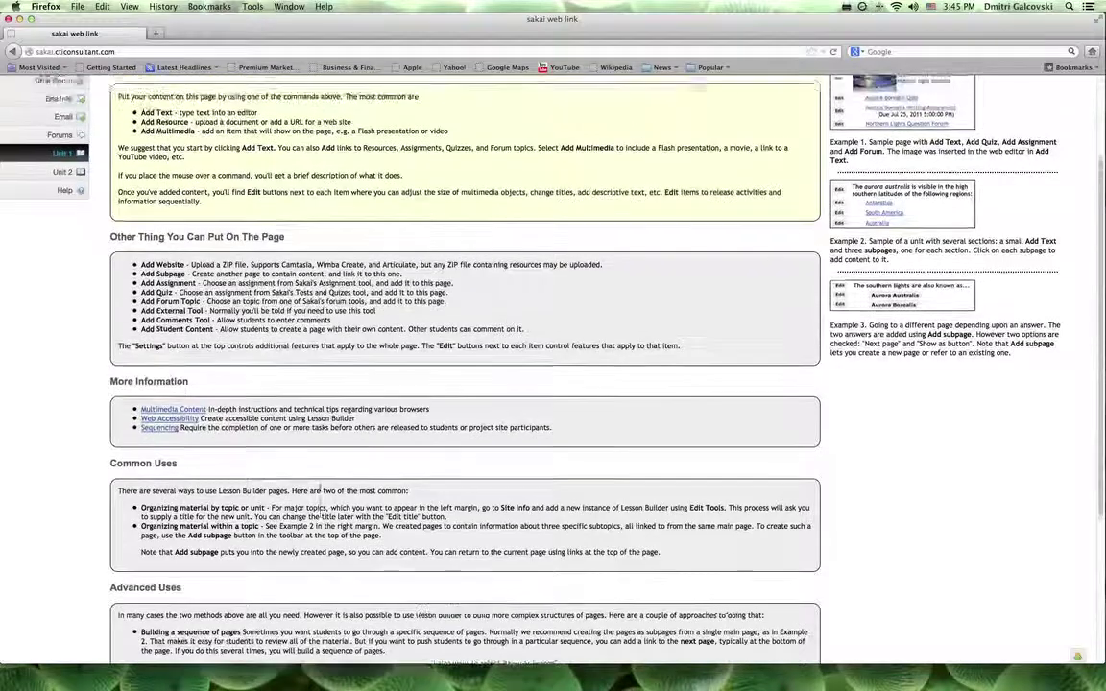
pyautogui.scroll(3, 320, 486)
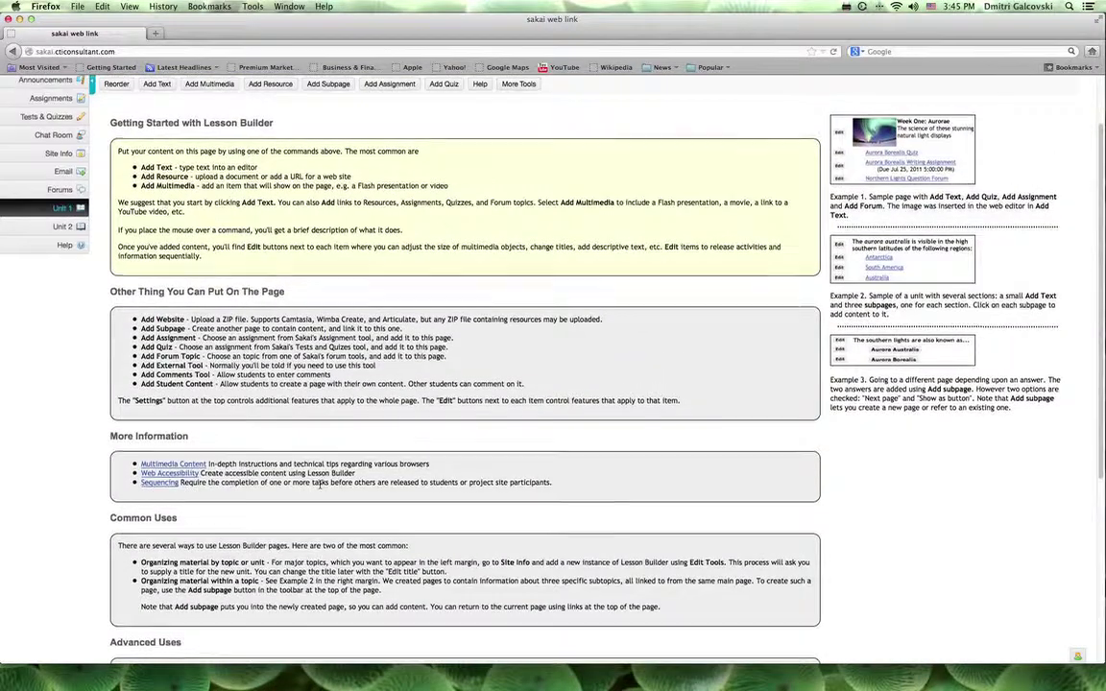
pyautogui.scroll(4, 319, 485)
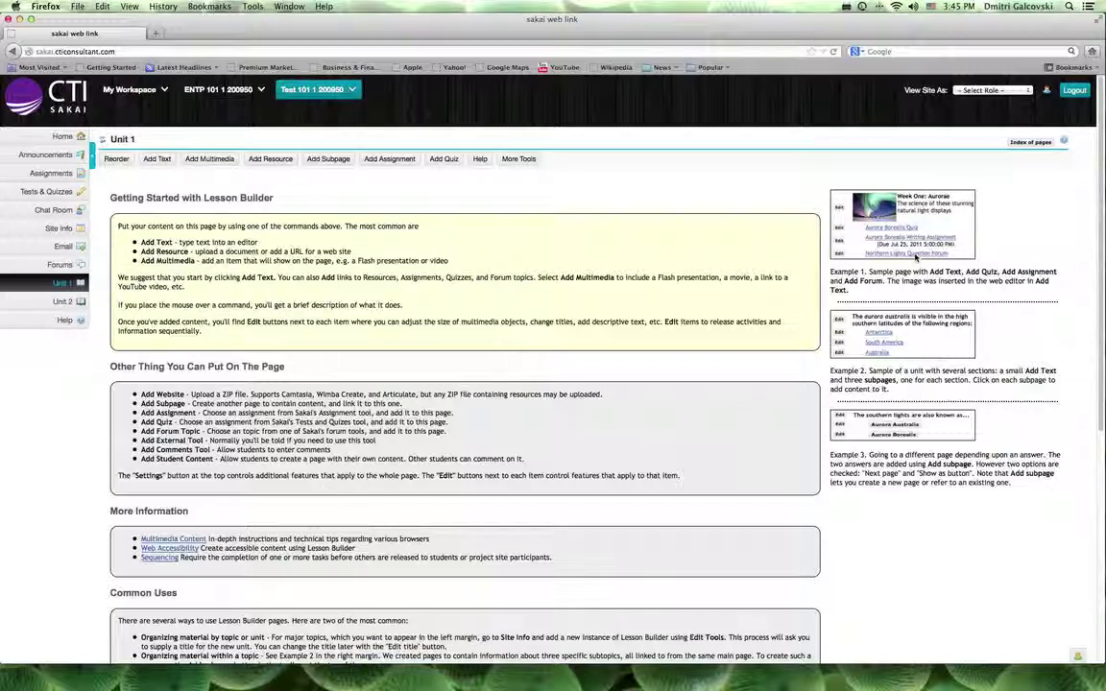
pyautogui.scroll(-3, 915, 257)
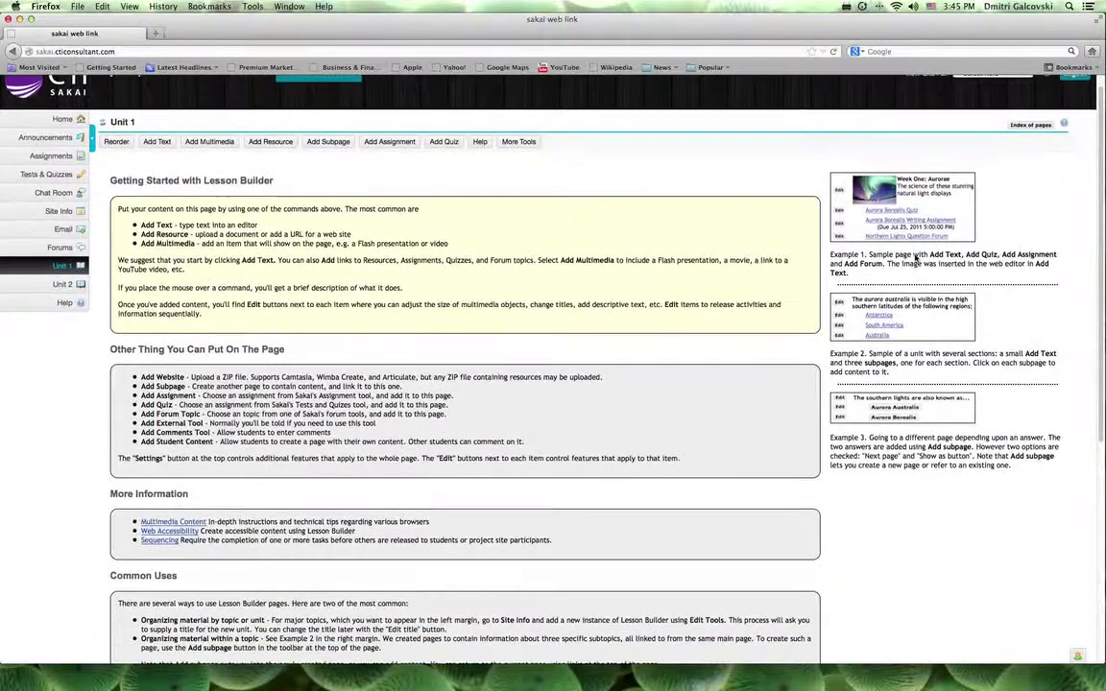
pyautogui.scroll(-2, 915, 255)
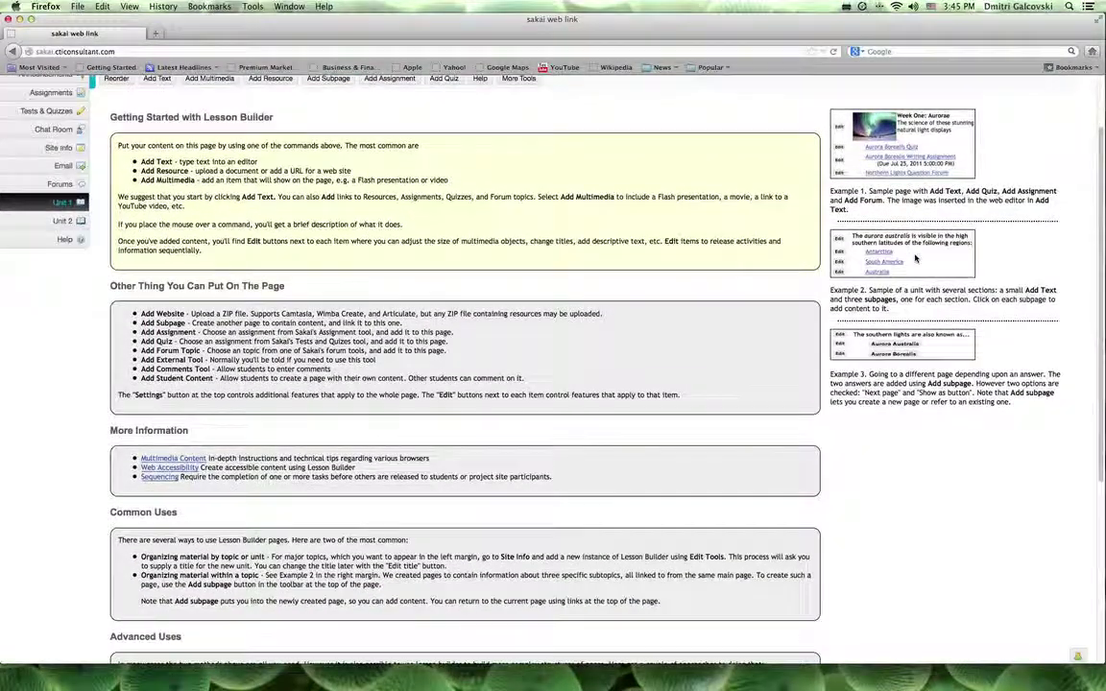
pyautogui.scroll(-1, 914, 257)
pyautogui.scroll(5, 915, 258)
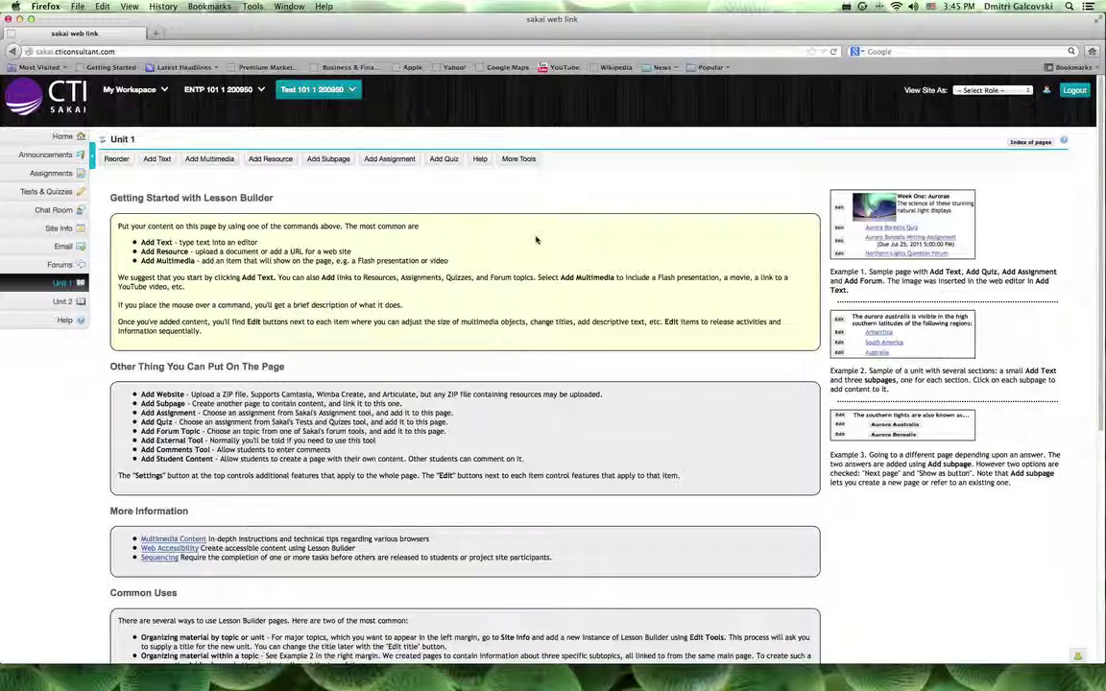
# - Add a text block 'Welcome' to Unit 1, formatted red at 14 point, and save it
pyautogui.click(164, 161)
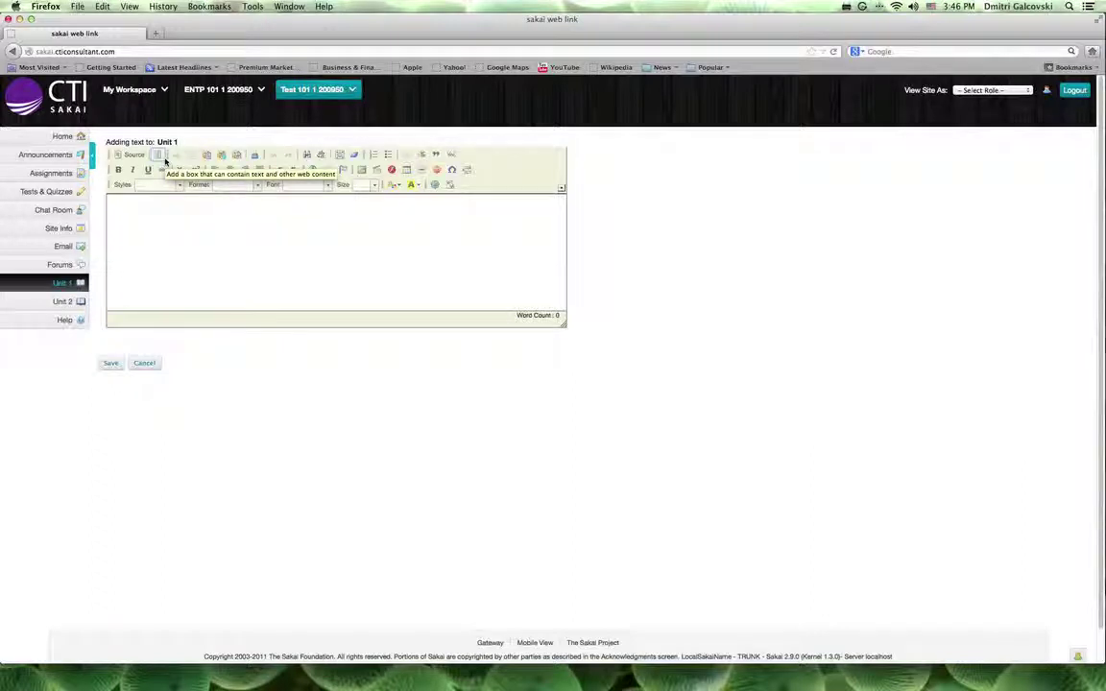
pyautogui.click(224, 225)
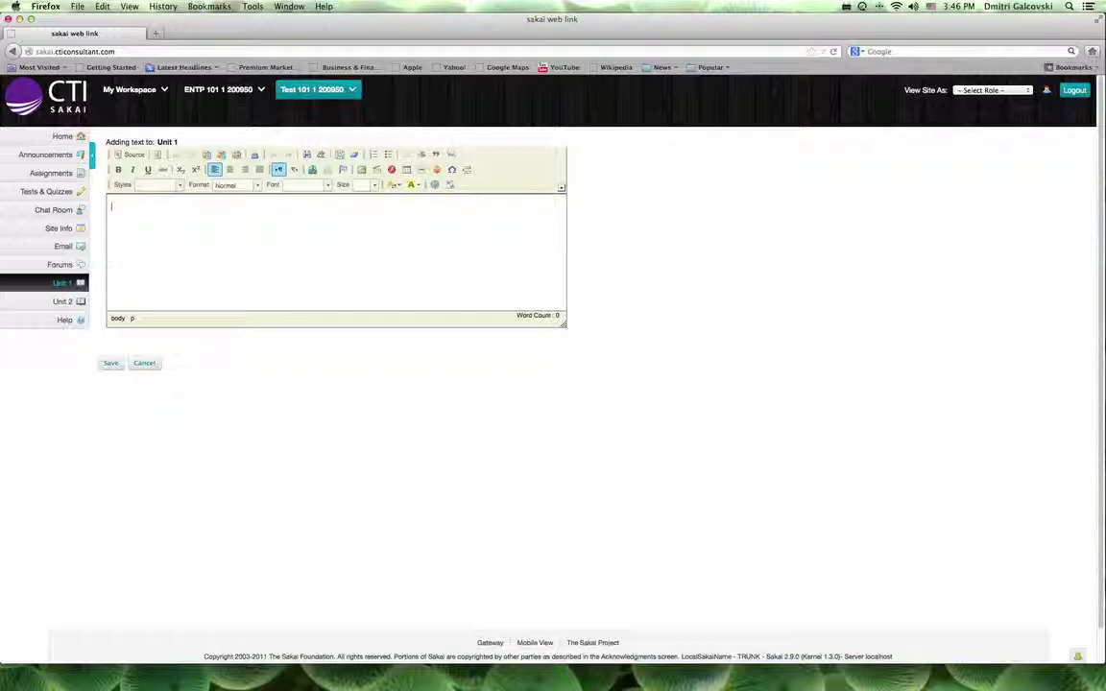
pyautogui.write('Welcome')
pyautogui.click(150, 203)
pyautogui.moveTo(150, 204); pyautogui.dragTo(108, 203)
pyautogui.click(372, 185)
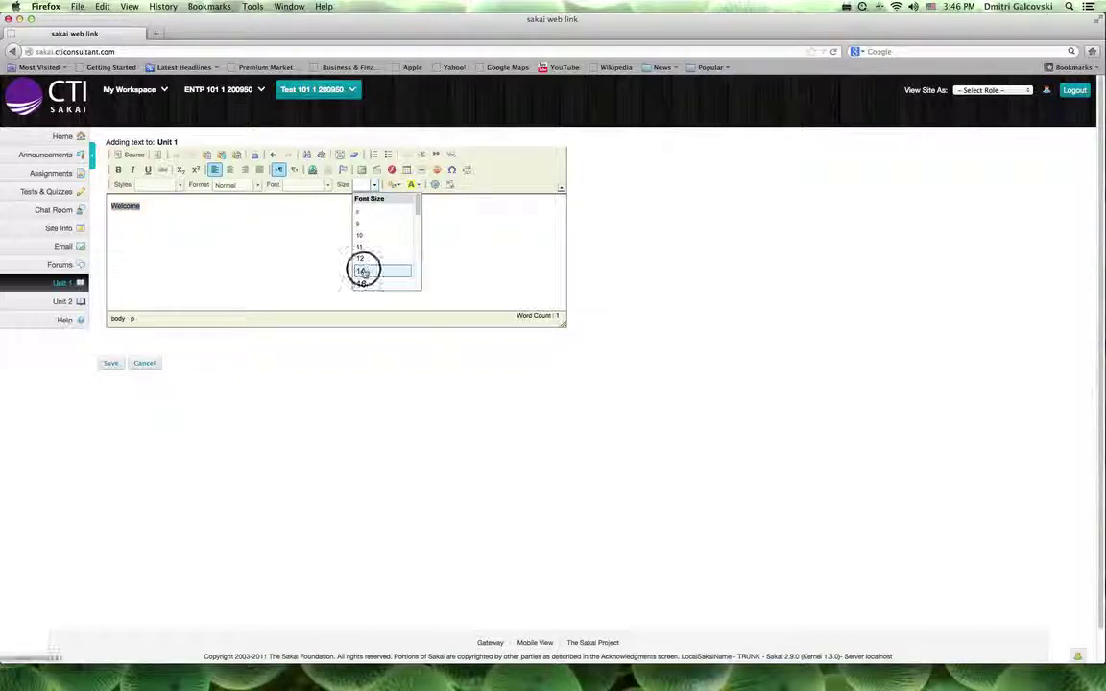
pyautogui.click(363, 271)
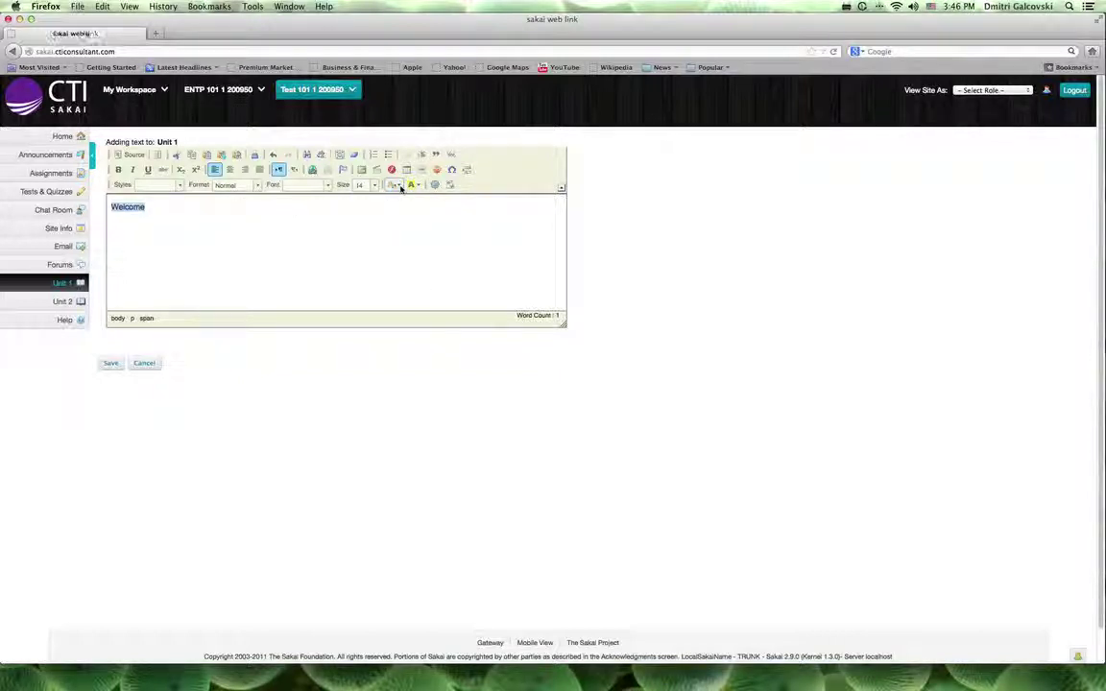
pyautogui.click(400, 186)
pyautogui.click(376, 223)
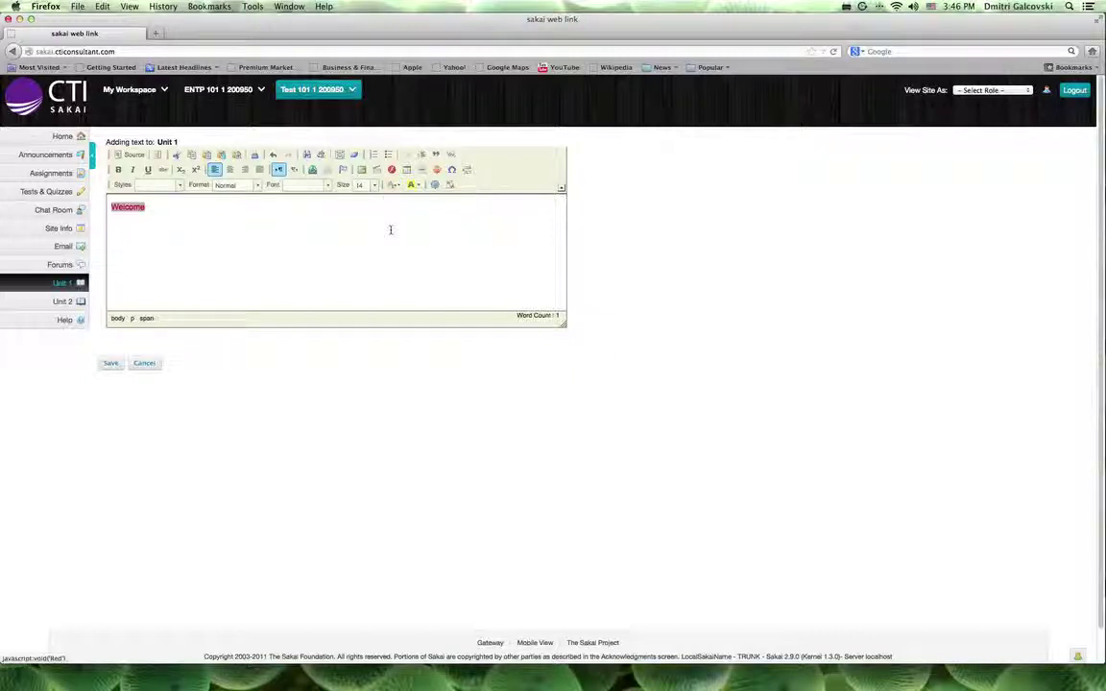
pyautogui.click(111, 364)
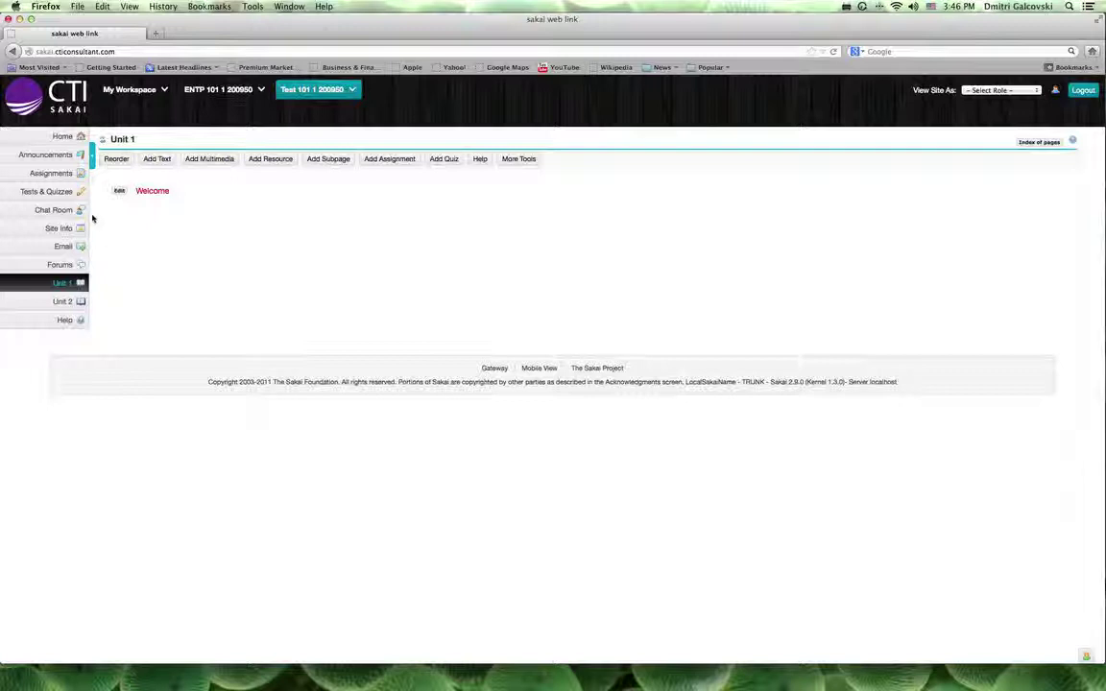
pyautogui.click(118, 191)
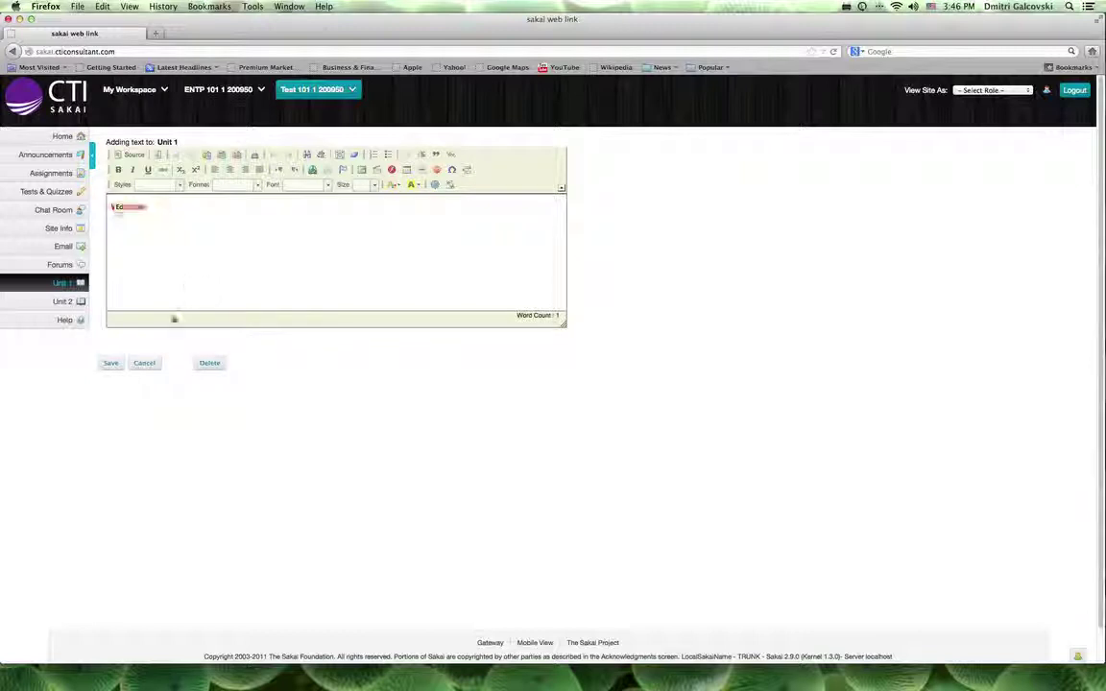
pyautogui.click(144, 363)
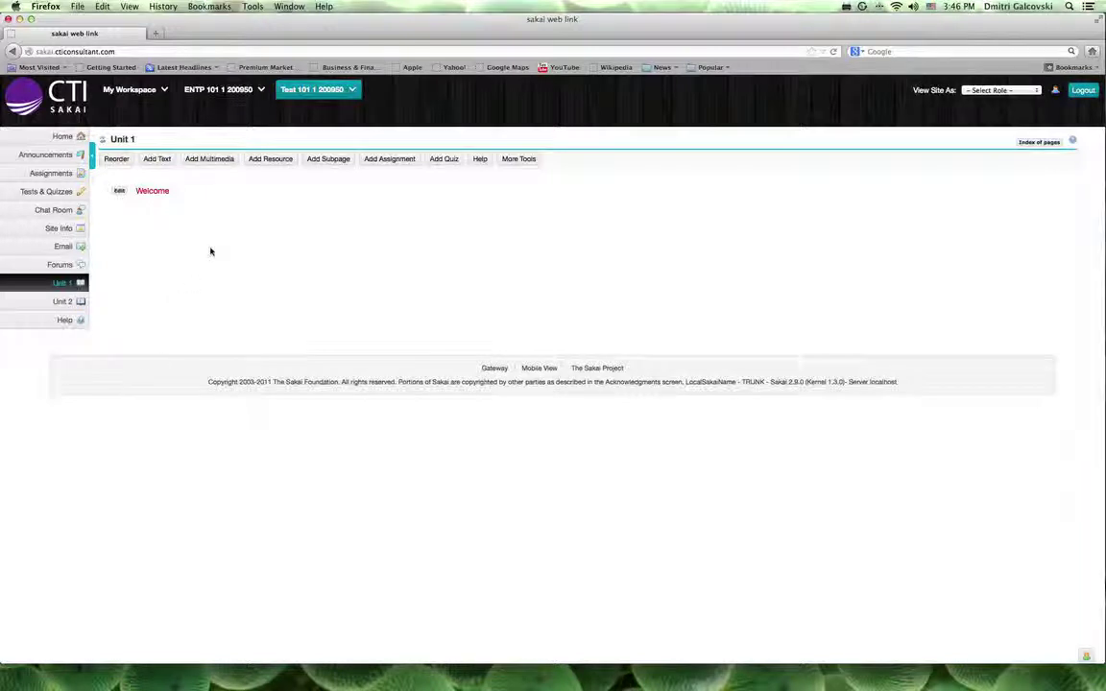
# - Upload test.jpg from Pictures as multimedia beneath the Welcome text
pyautogui.click(211, 160)
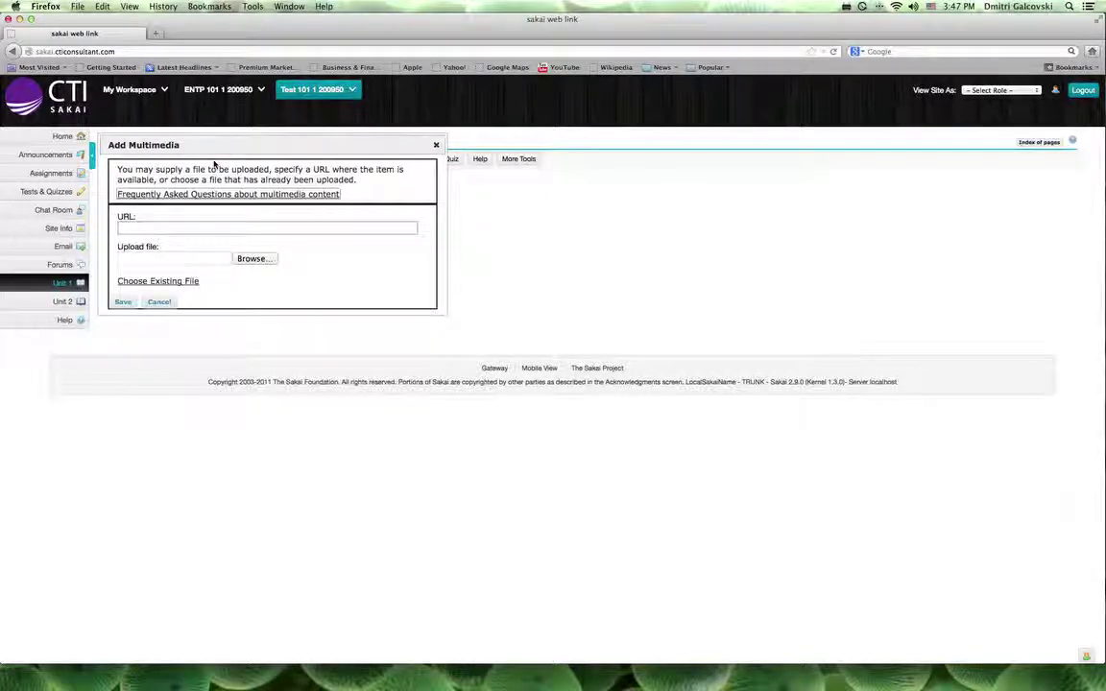
pyautogui.click(249, 259)
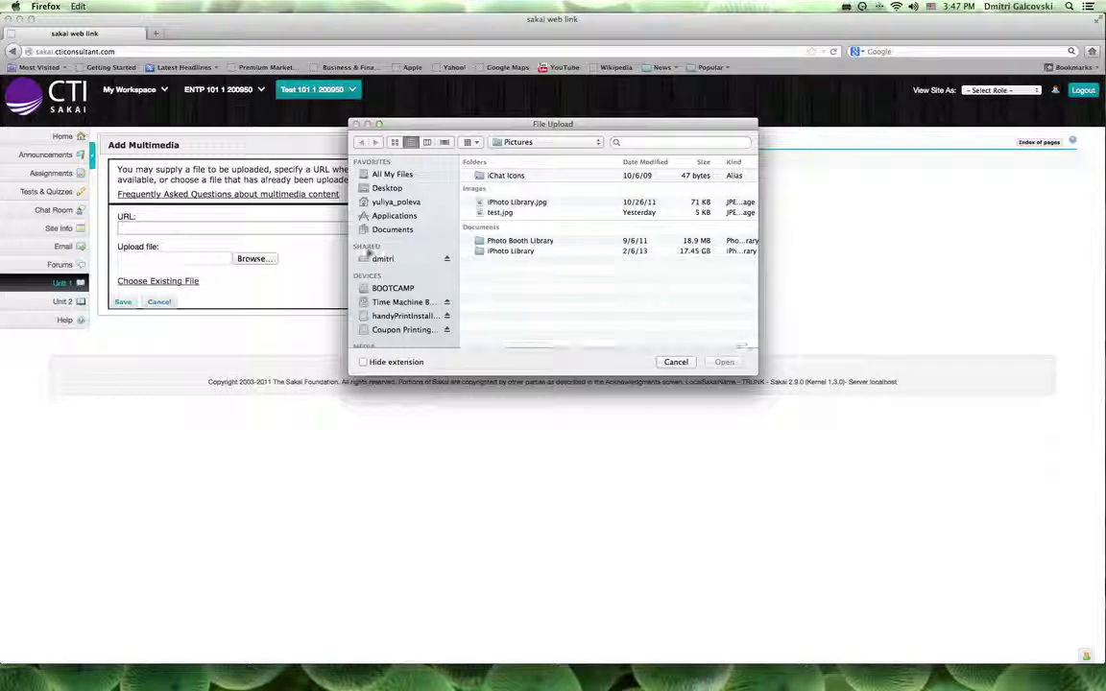
pyautogui.click(495, 212)
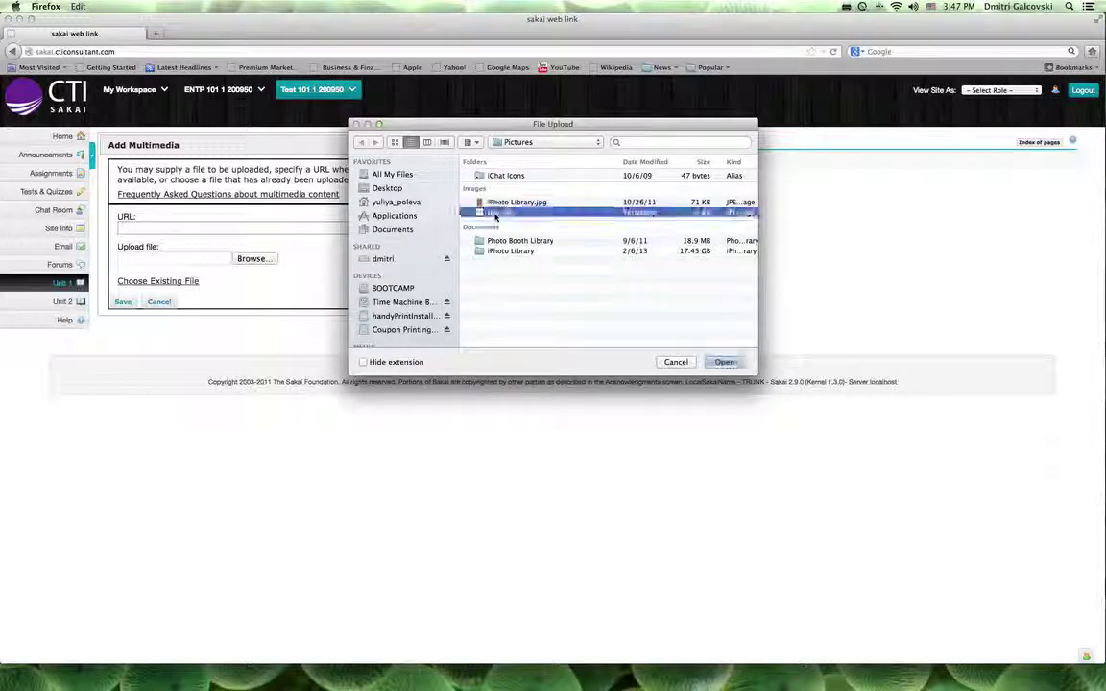
pyautogui.press('Return')
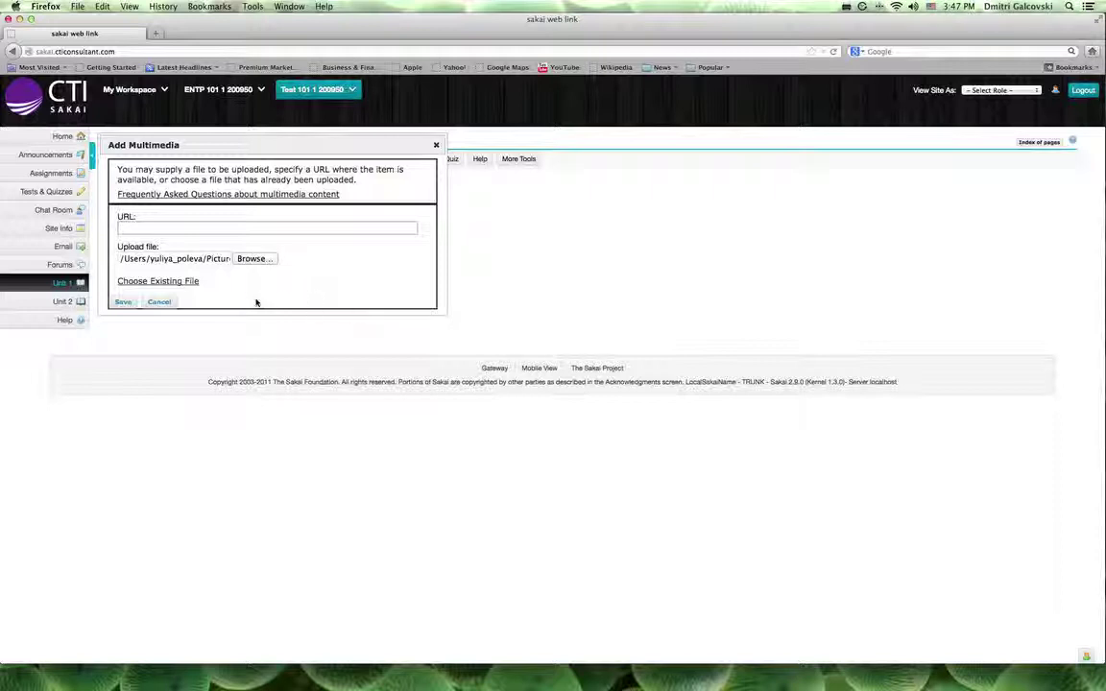
pyautogui.click(125, 302)
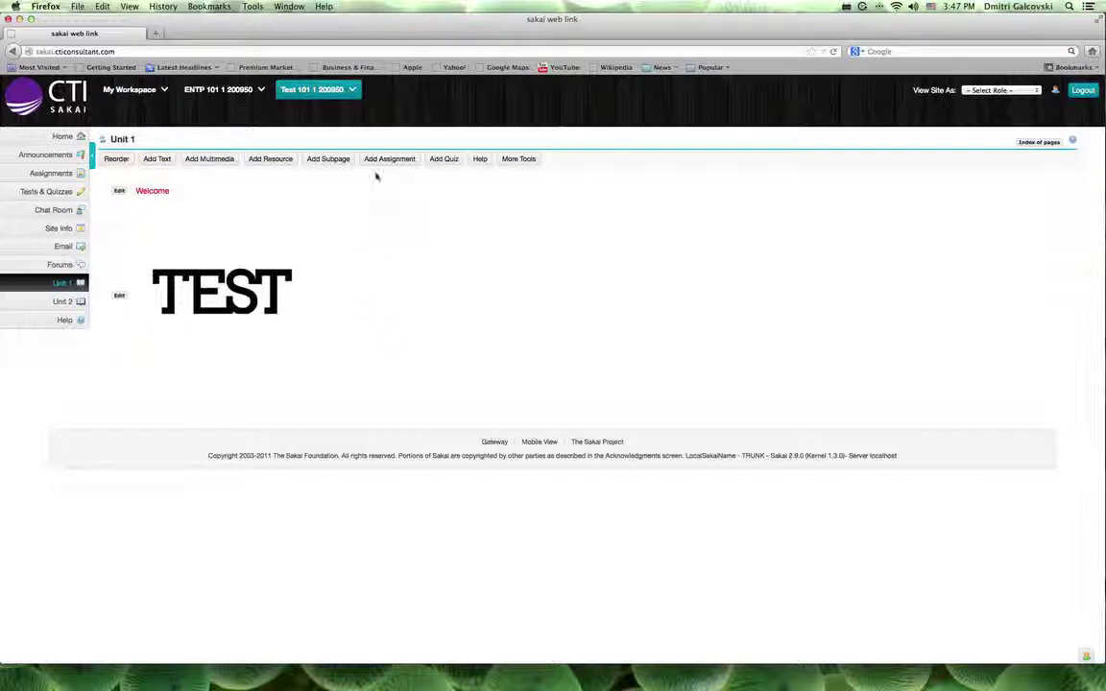
# - Create a 'Topic 1' subpage under Unit 1, shown as a button rather than a link
pyautogui.click(332, 159)
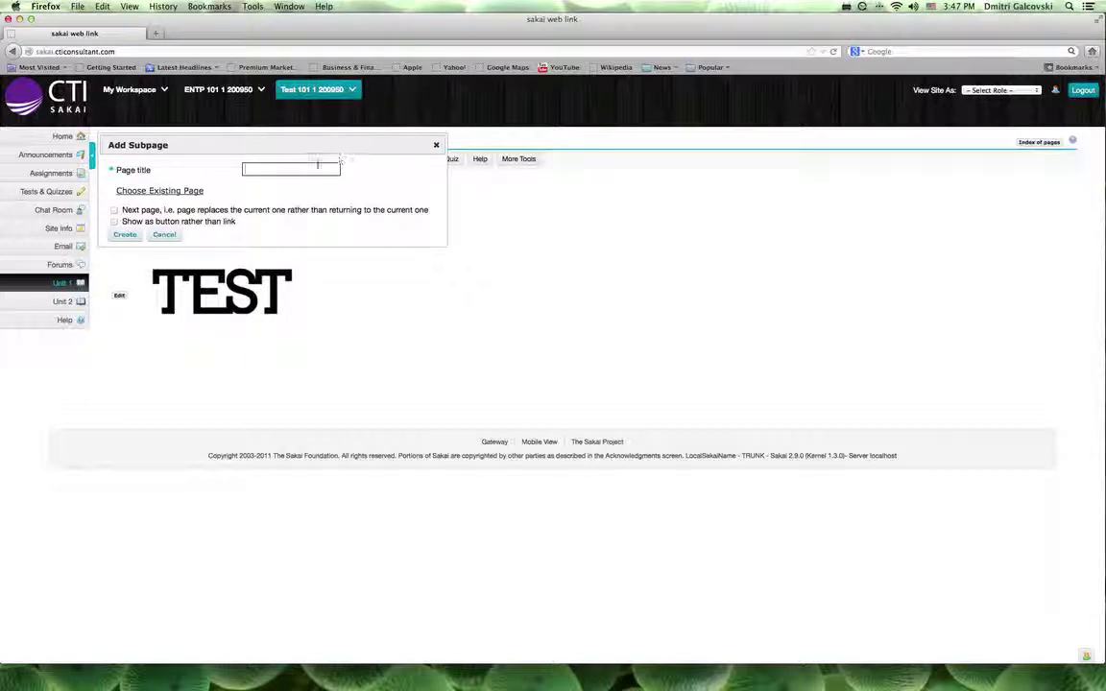
pyautogui.click(307, 170)
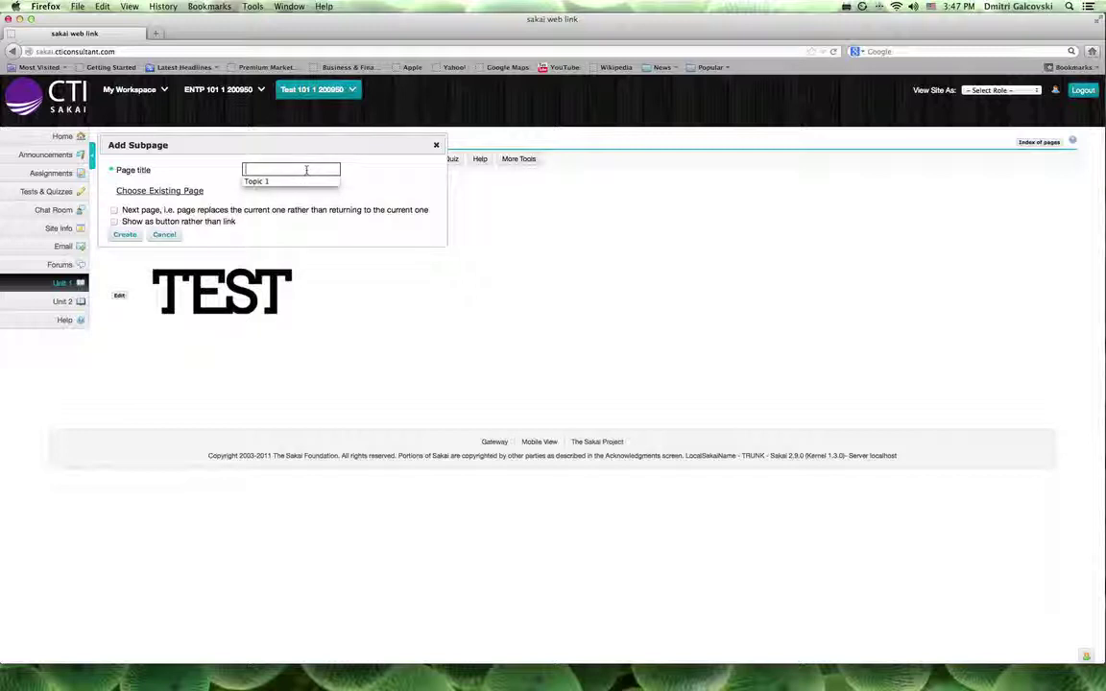
pyautogui.click(275, 181)
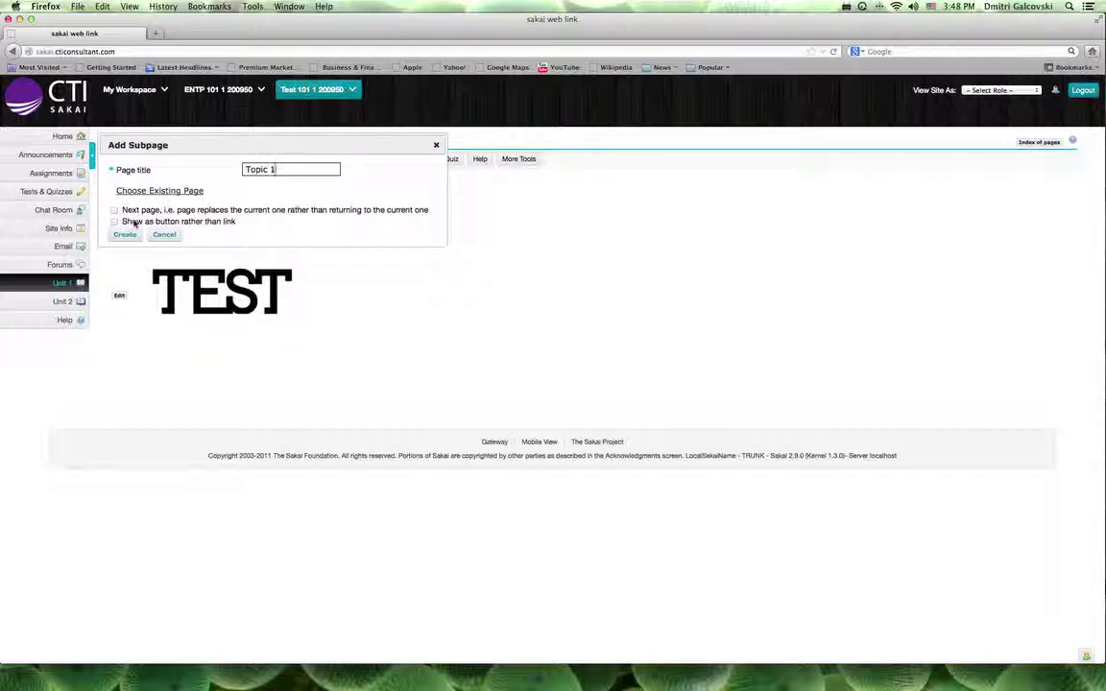
pyautogui.click(114, 222)
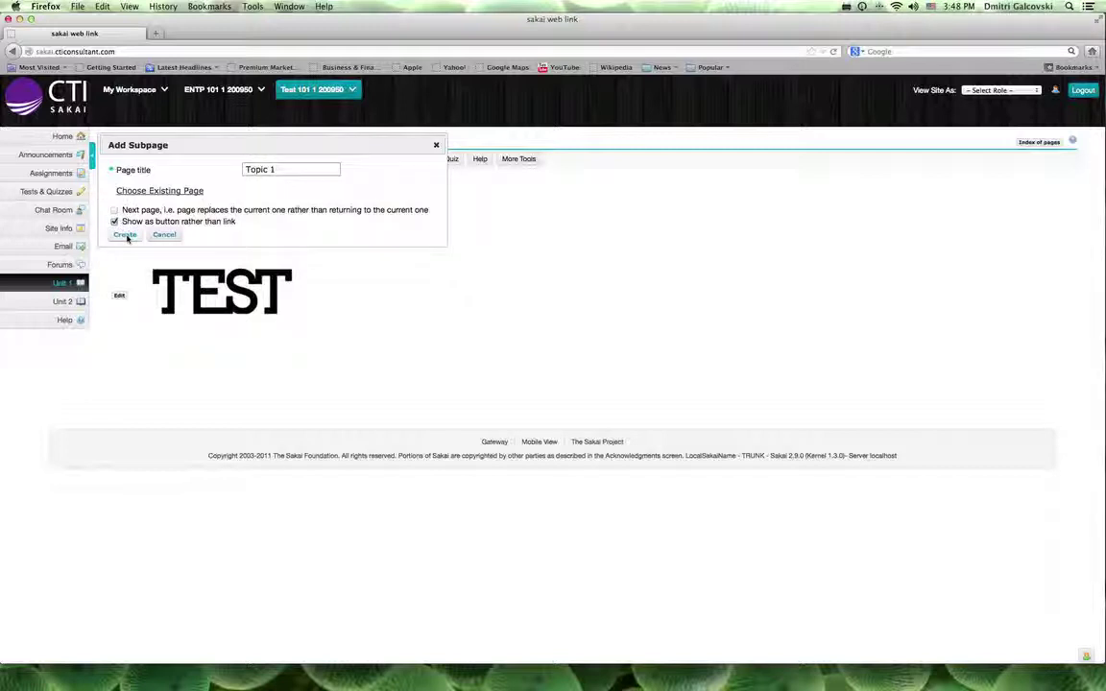
pyautogui.click(125, 235)
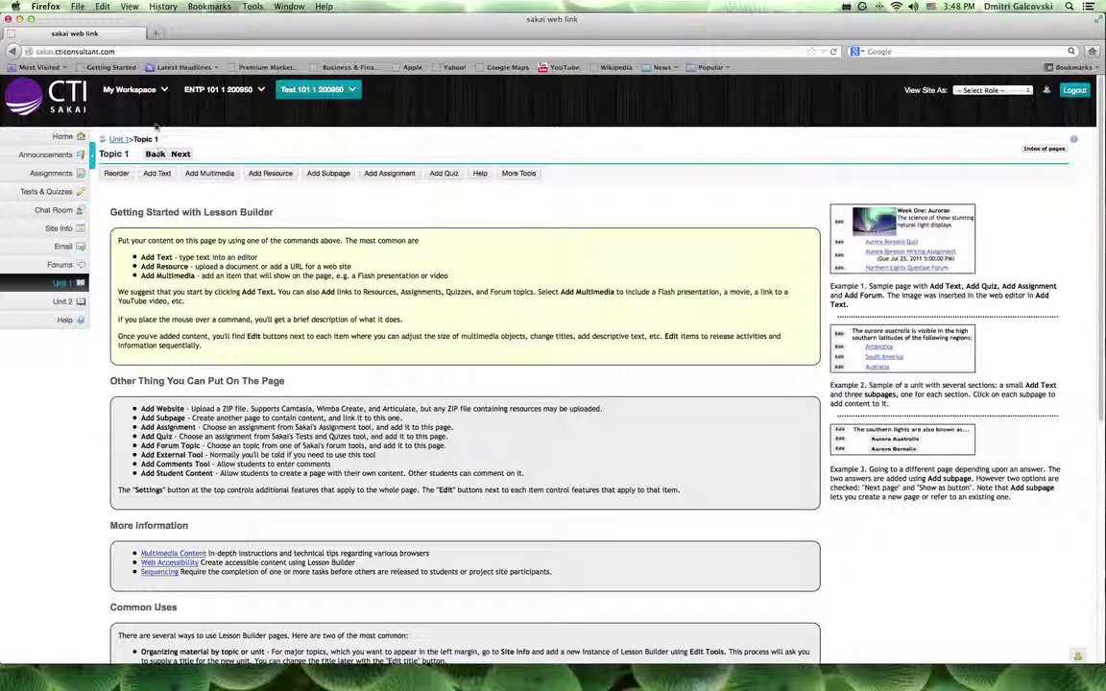
# - Return to Unit 1 via its breadcrumb and bring up the assignment picker
pyautogui.click(118, 139)
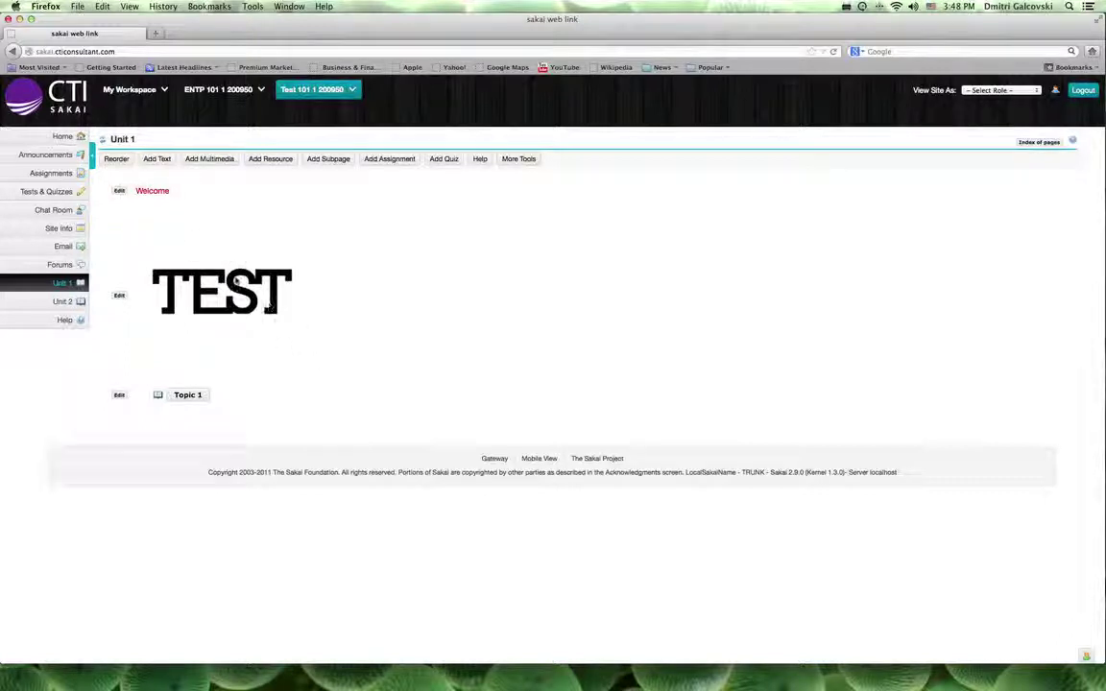
pyautogui.click(180, 402)
# - Link the Test assignment, due Feb 25, 2013 5:00 PM, onto Unit 1
pyautogui.click(402, 162)
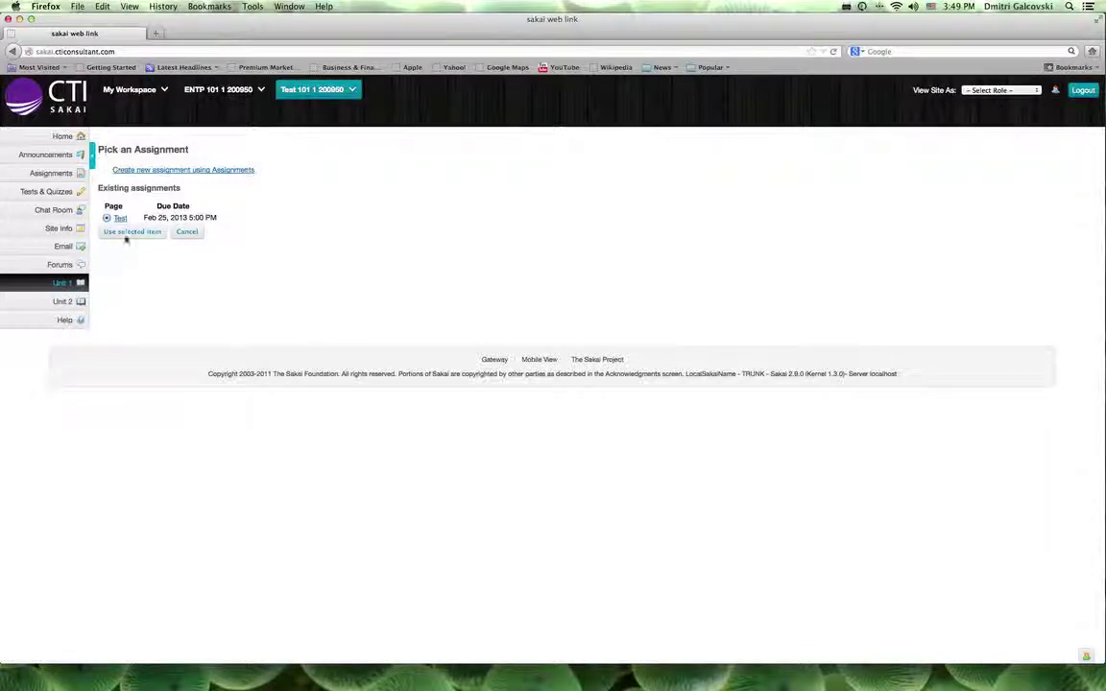
pyautogui.click(126, 234)
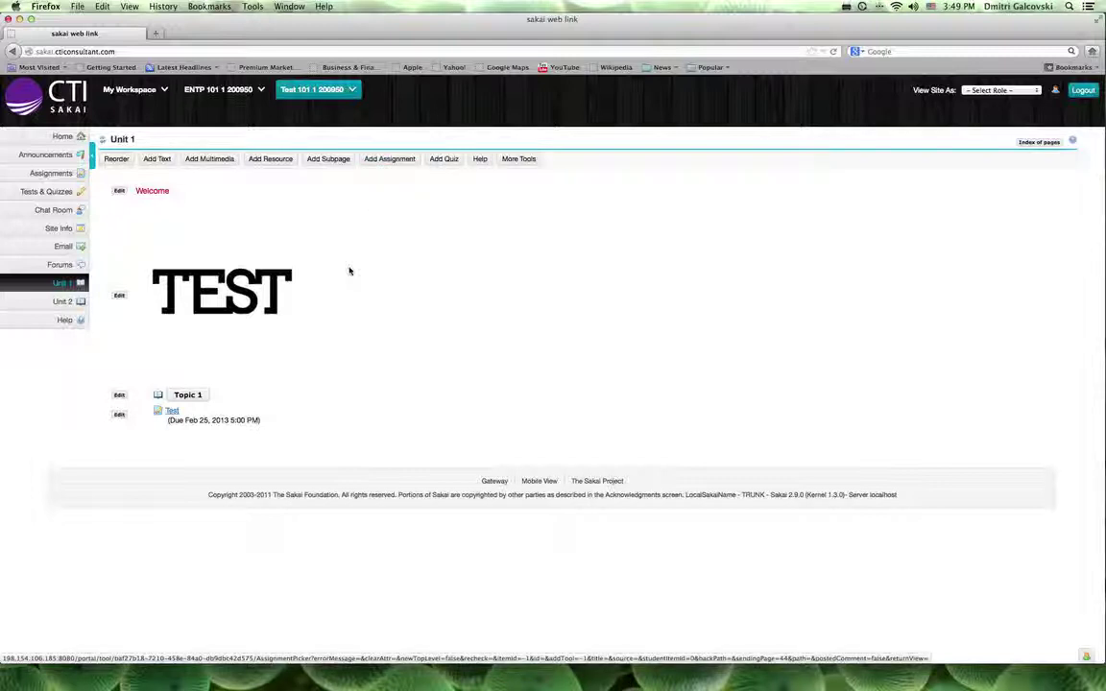
pyautogui.click(391, 160)
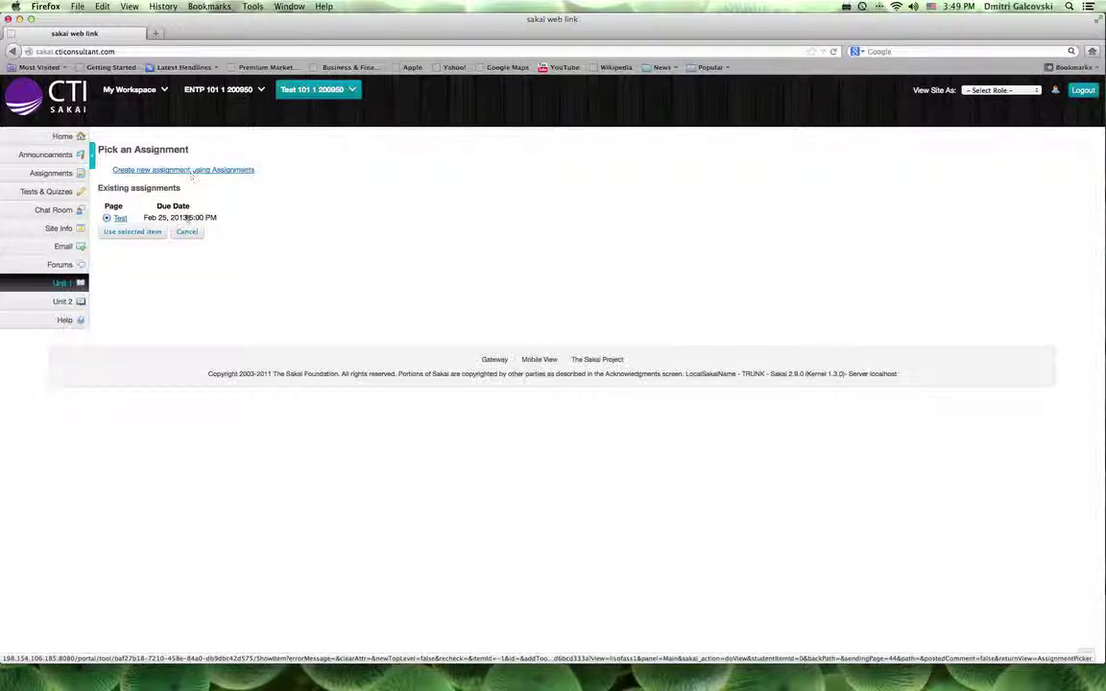
pyautogui.click(186, 233)
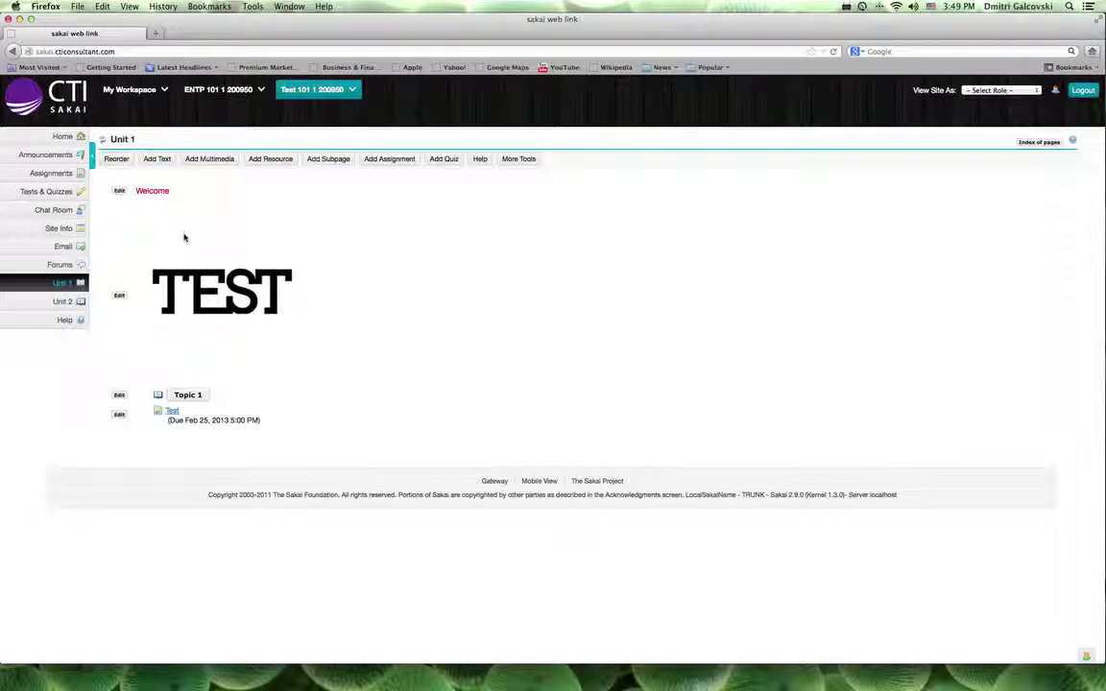
# - Open Site Info's Page Order list of the site's ten pages
pyautogui.click(51, 230)
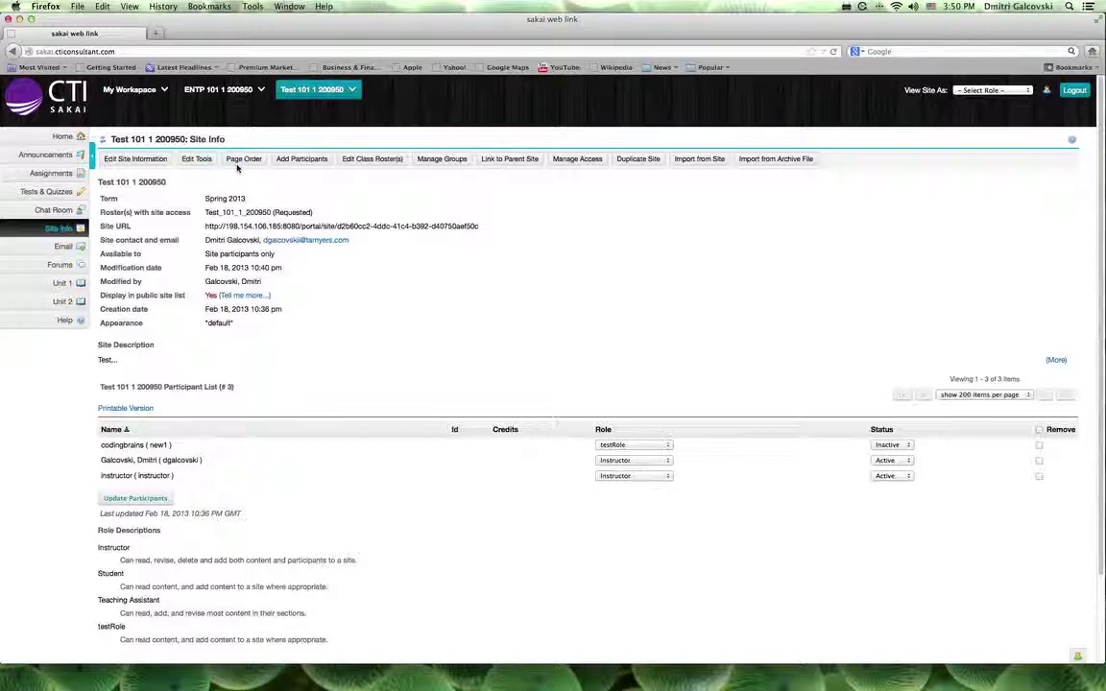
pyautogui.click(310, 164)
pyautogui.click(246, 161)
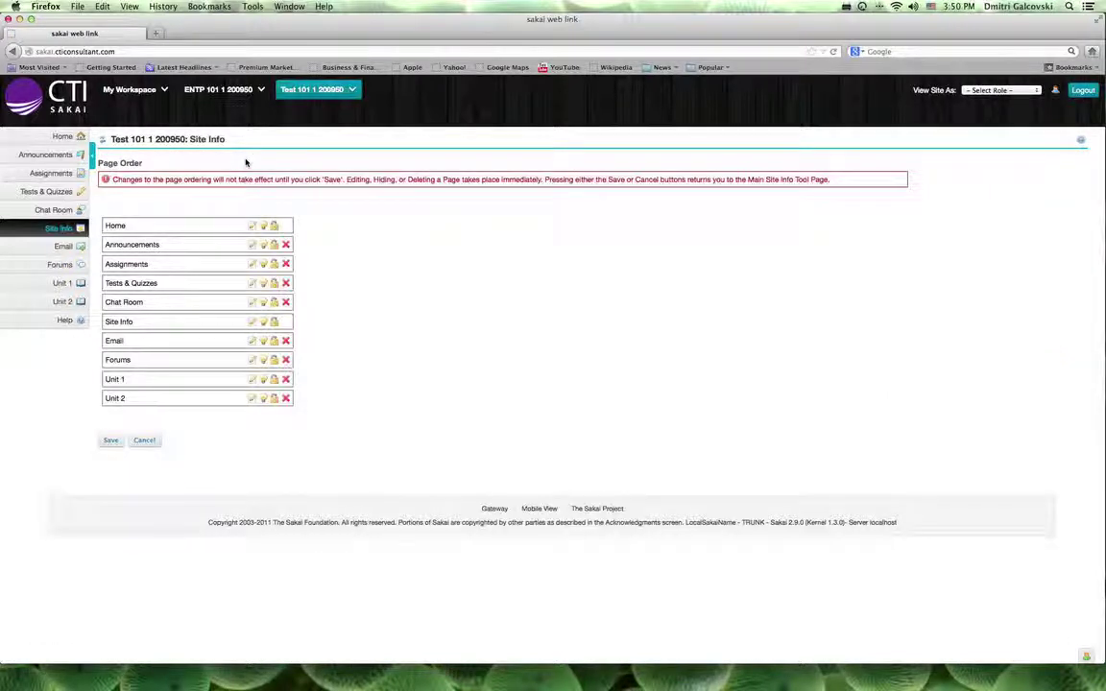
# - Move Site Info to the end of the Page Order list, below Unit 2, and save
pyautogui.click(185, 322)
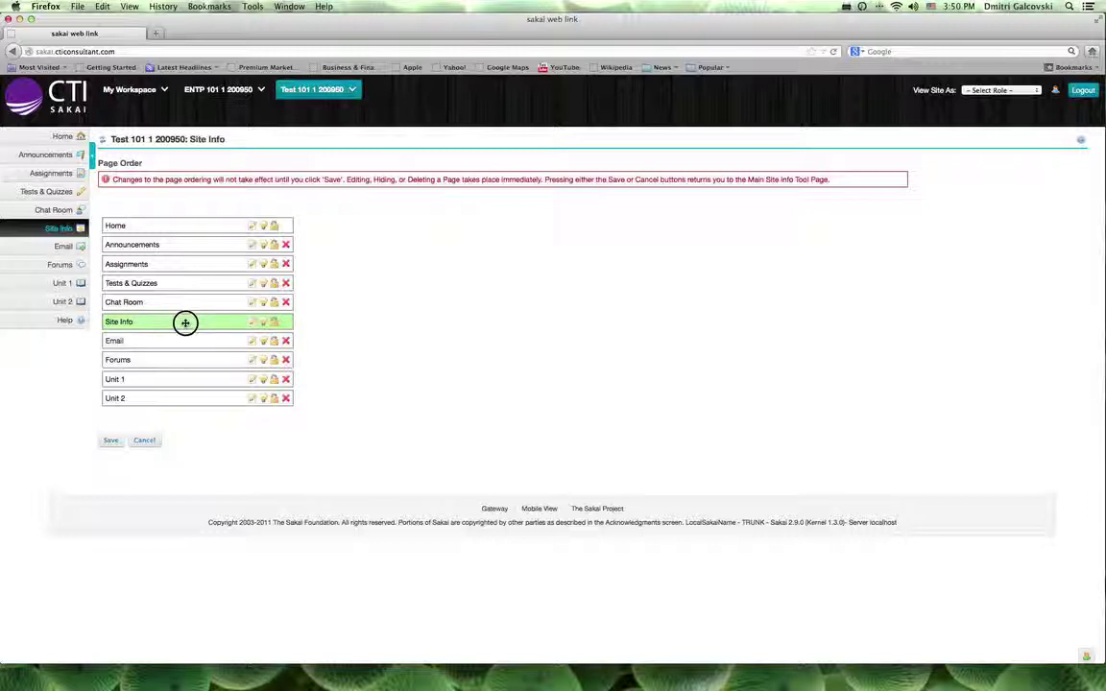
pyautogui.moveTo(185, 323); pyautogui.dragTo(179, 425)
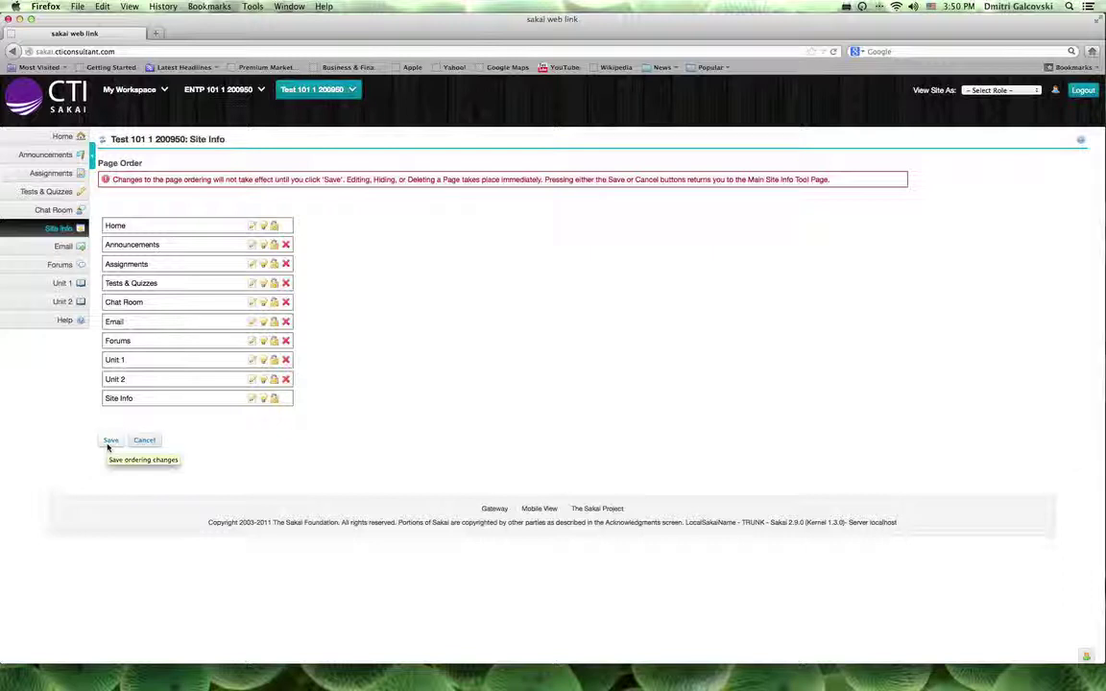
pyautogui.click(107, 445)
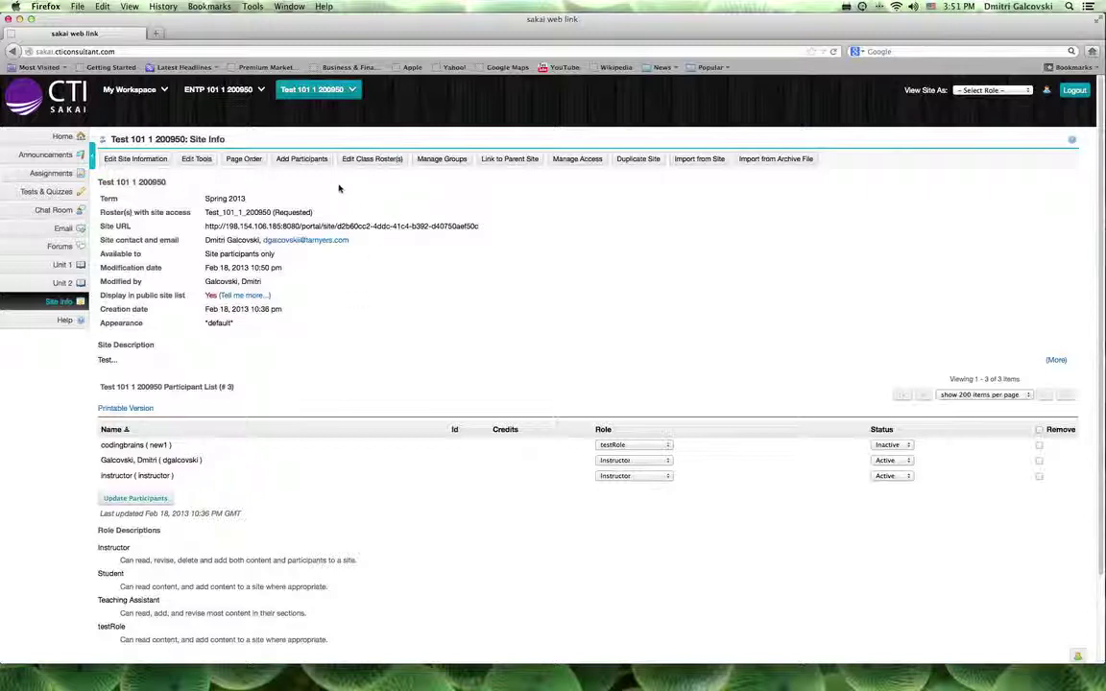
# - Add an official participant by entering the user's e-mail address, then continue to role selection
pyautogui.click(296, 162)
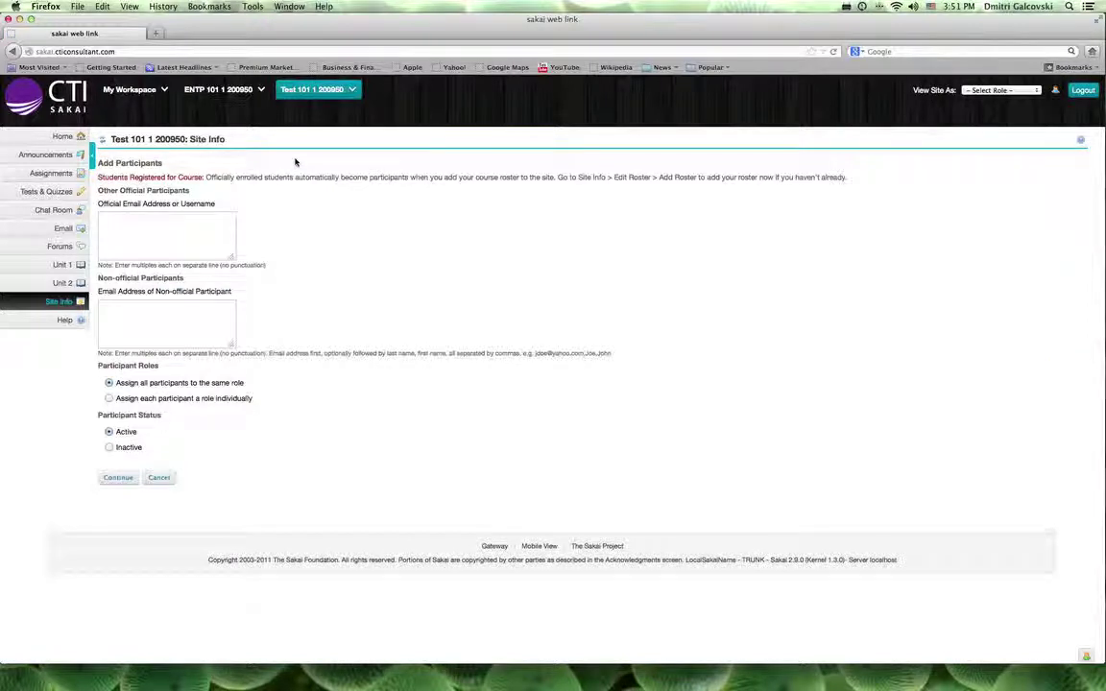
pyautogui.click(205, 220)
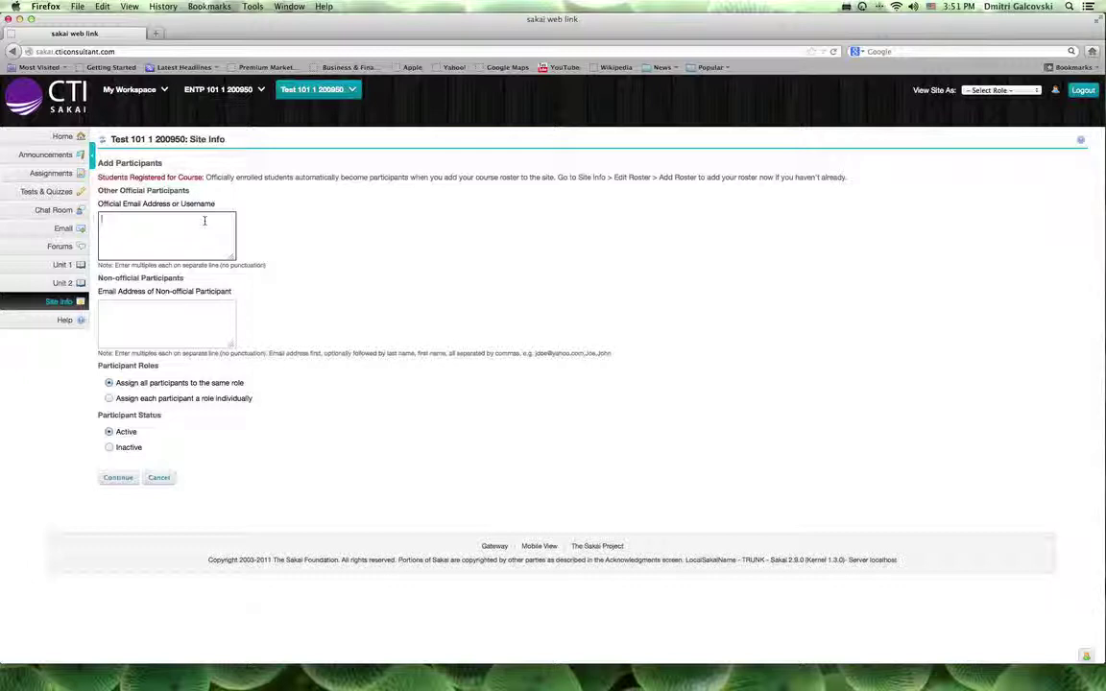
pyautogui.write('test@yahoo.com')
pyautogui.click(115, 478)
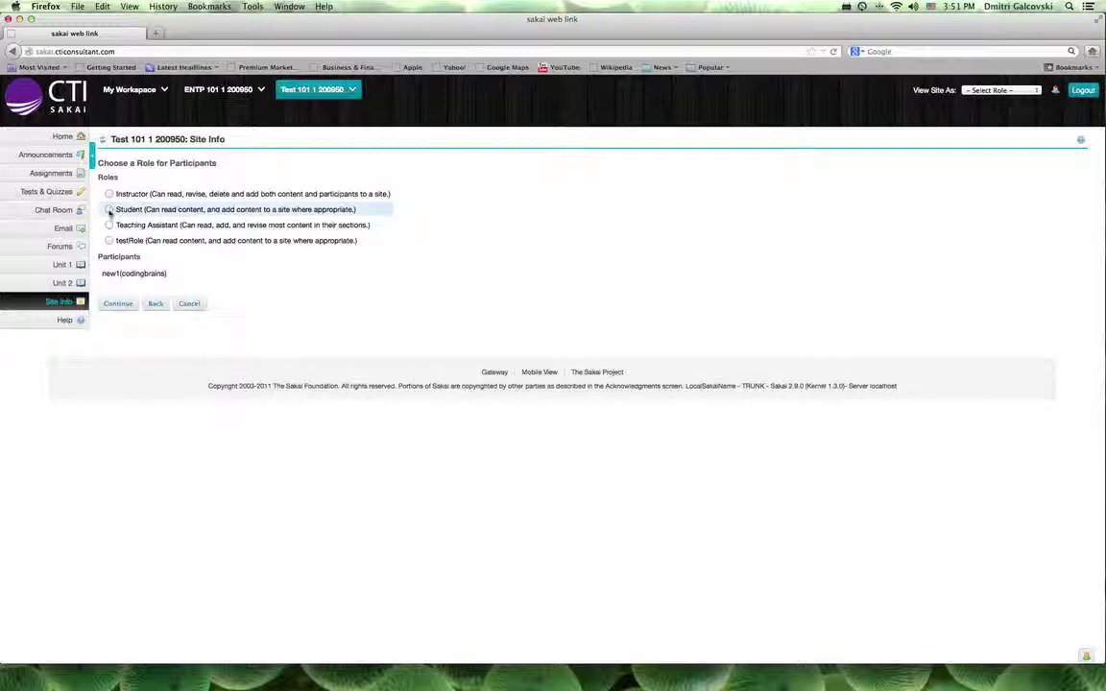
# - Give the new participant the Student role, choose Don't Send for notification, and finish
pyautogui.click(108, 210)
pyautogui.click(112, 306)
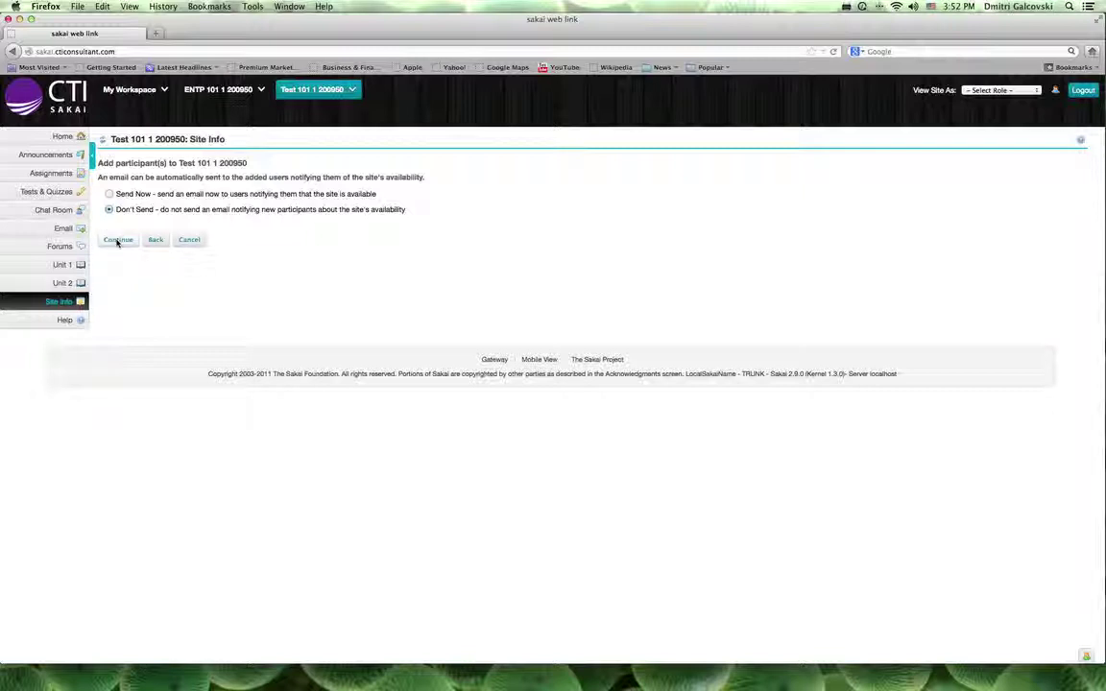
pyautogui.click(117, 240)
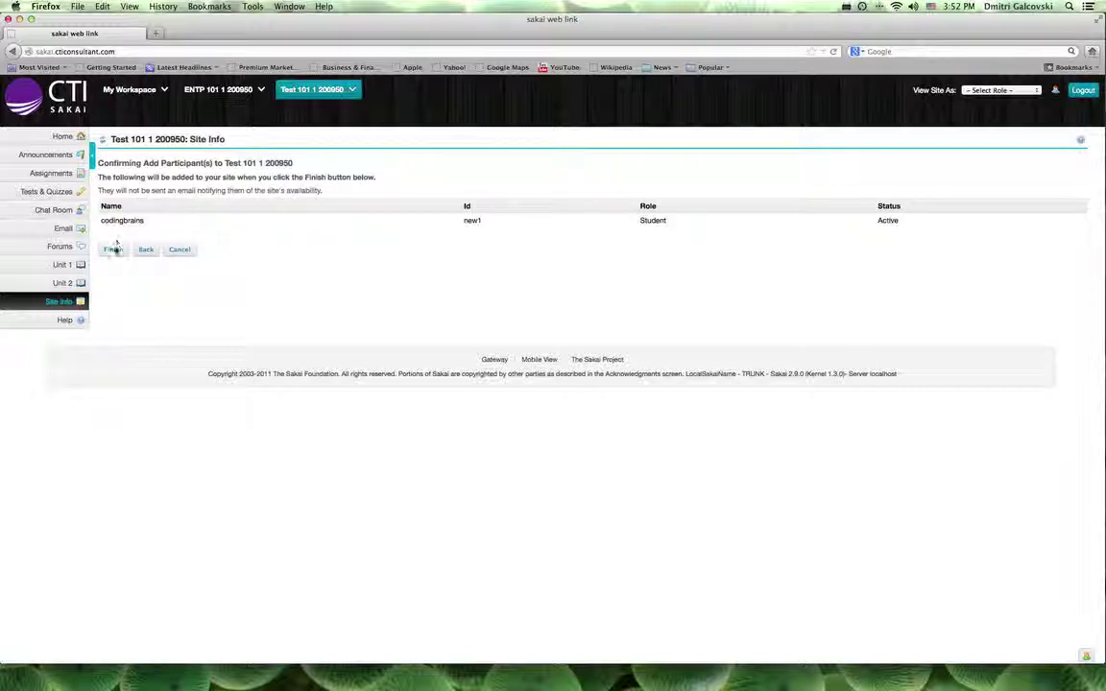
pyautogui.click(113, 250)
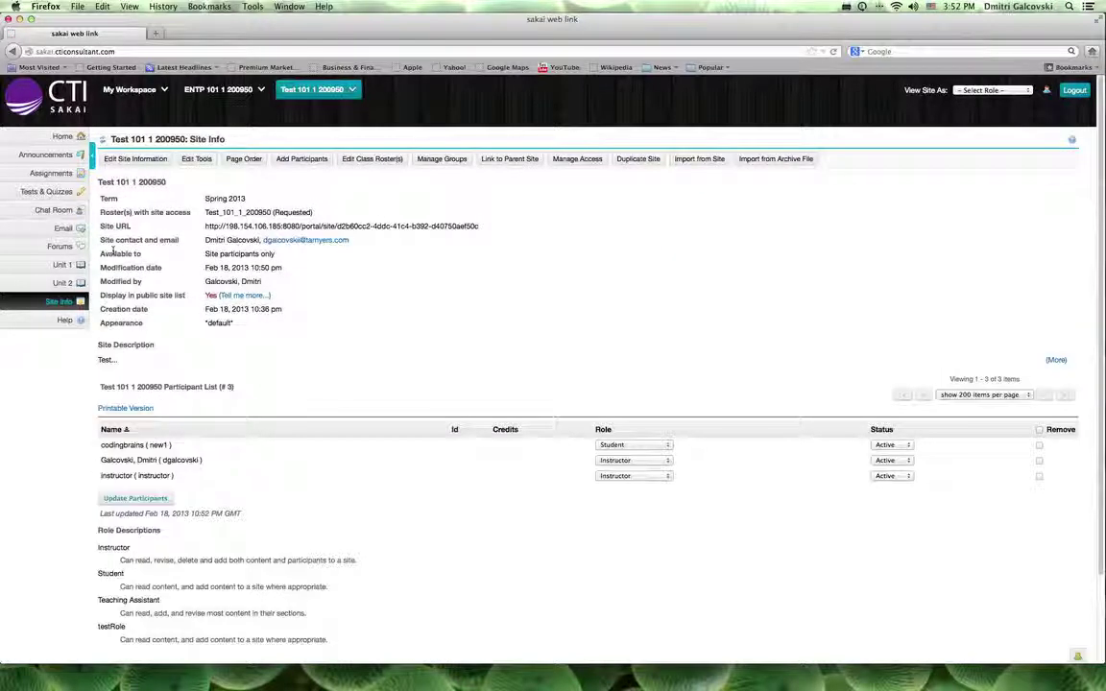
# - Review the Site Info participant list, then go to the course site's Home page
pyautogui.scroll(-2, 295, 373)
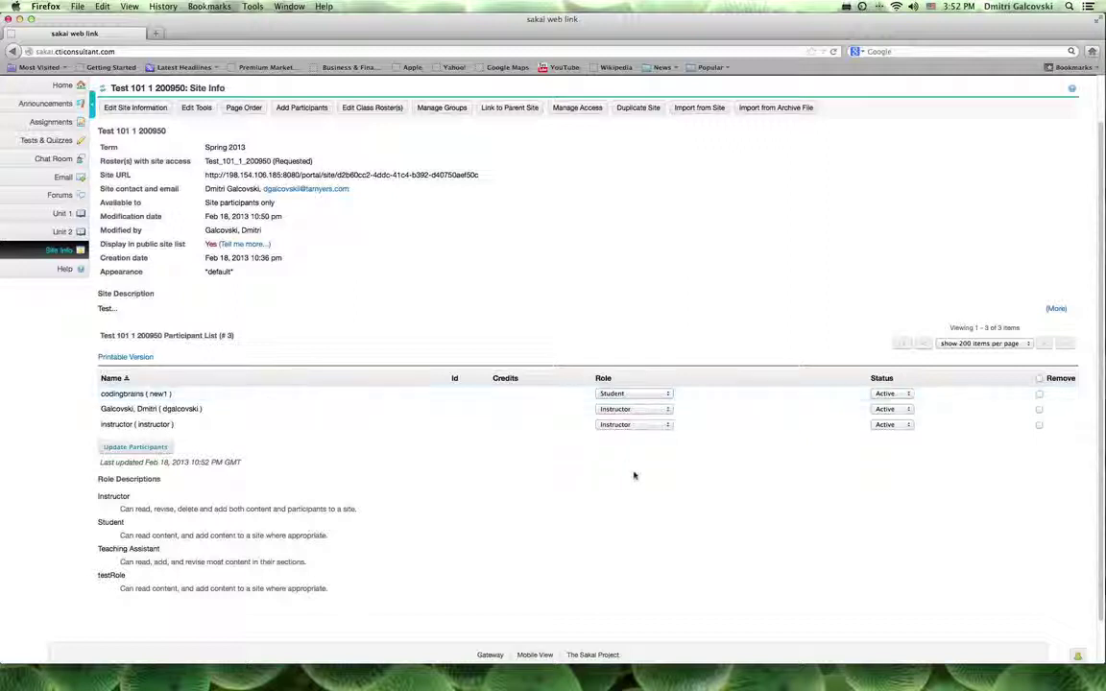
pyautogui.scroll(2, 190, 310)
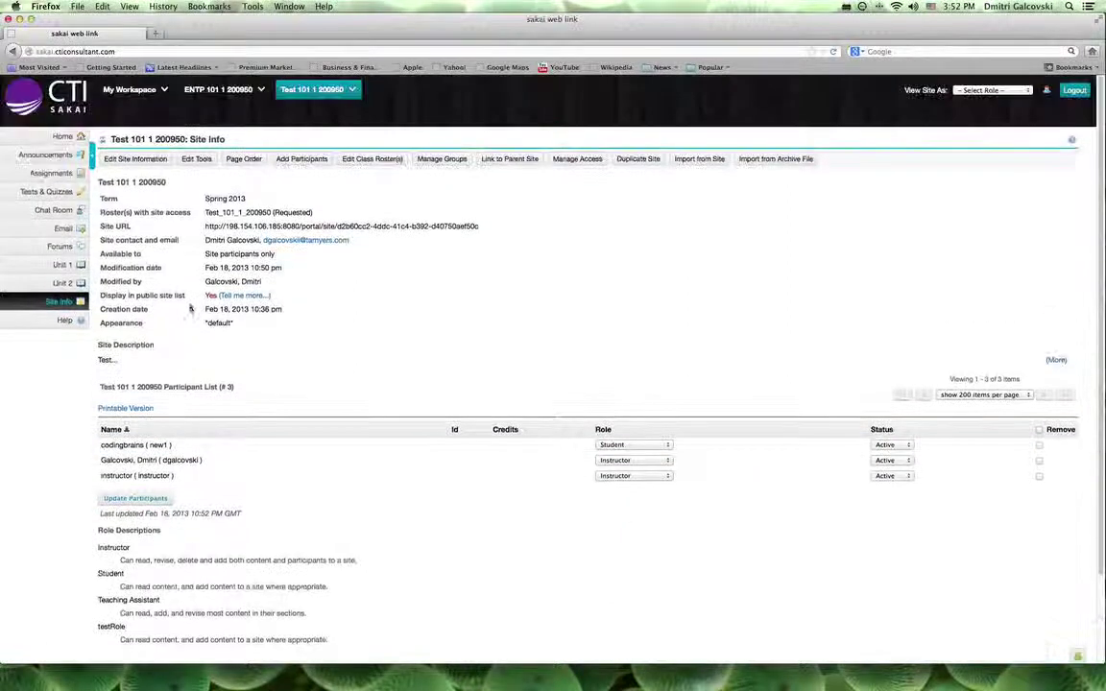
pyautogui.click(63, 137)
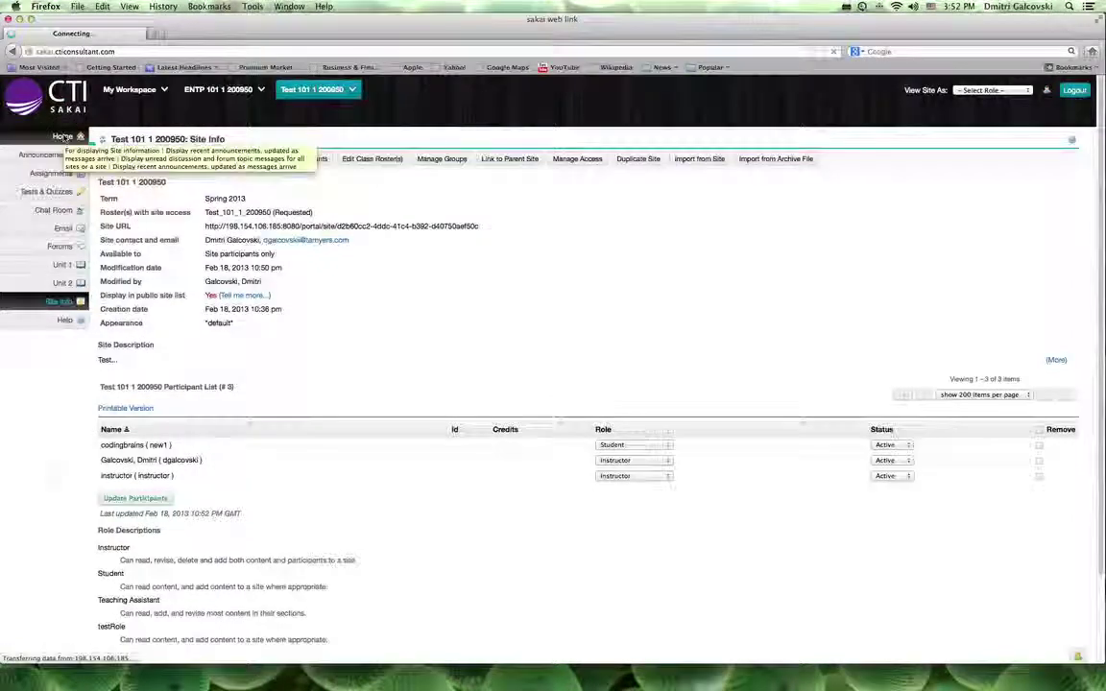